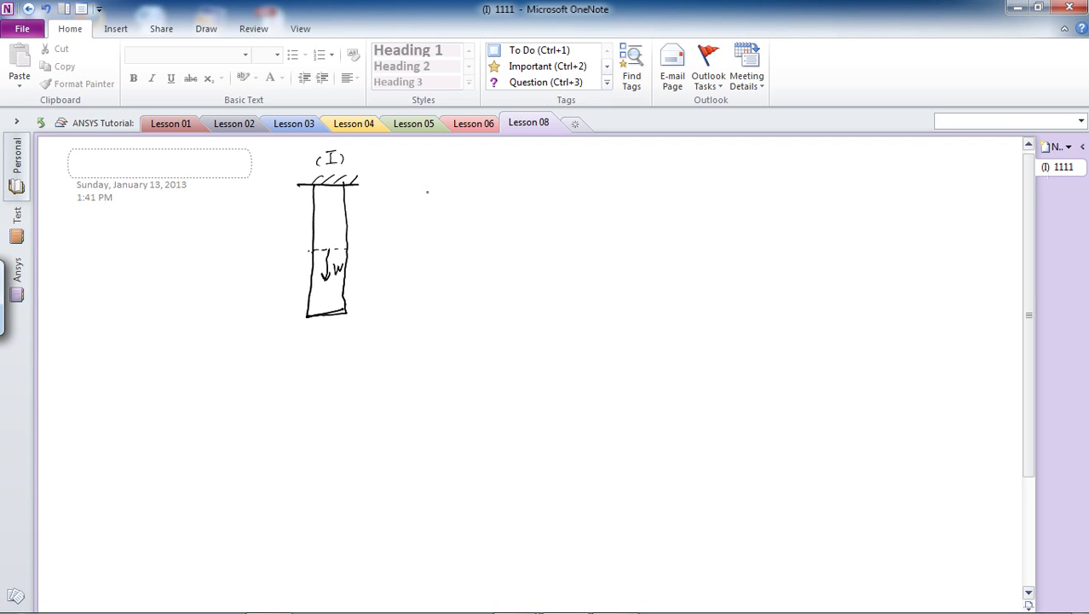
Step: Sketch a second hanging beam with a hatched fixed support, a dashed mid-height line and a downward weight arrow labelled W
{"action": "mouse_move", "coordinate": [398, 184]}
{"action": "left_mouse_down"}
{"action": "mouse_move", "coordinate": [442, 179]}
{"action": "mouse_move", "coordinate": [423, 174]}
{"action": "left_mouse_up"}
{"action": "mouse_move", "coordinate": [408, 186]}
{"action": "left_mouse_down"}
{"action": "mouse_move", "coordinate": [416, 175]}
{"action": "mouse_move", "coordinate": [406, 295]}
{"action": "mouse_move", "coordinate": [440, 302]}
{"action": "left_mouse_up"}
{"action": "left_click_drag", "start_coordinate": [439, 184], "coordinate": [442, 307]}
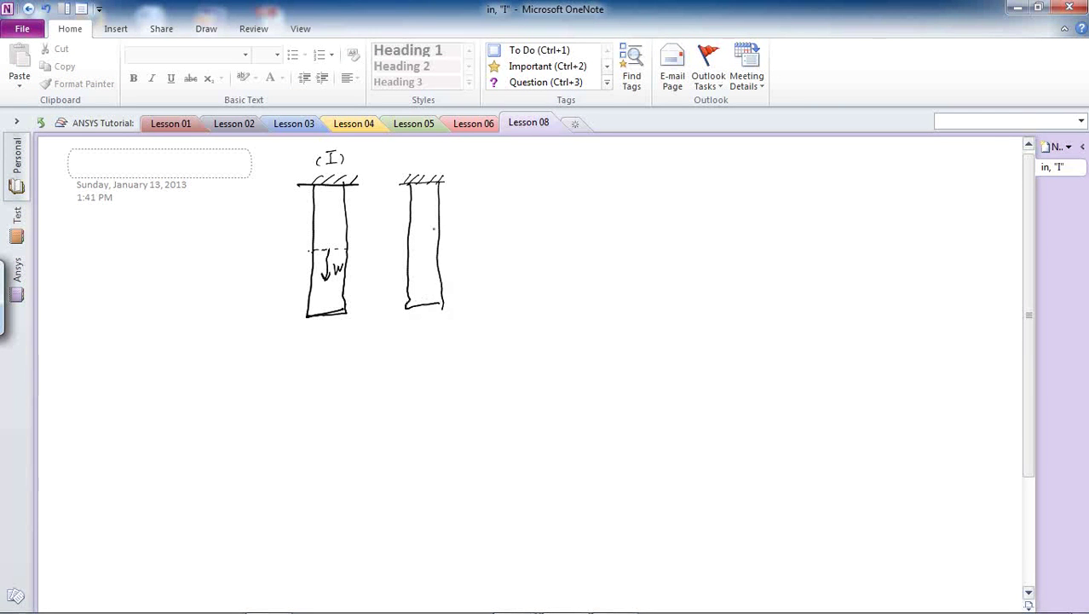
{"action": "left_click_drag", "start_coordinate": [402, 243], "coordinate": [448, 240]}
{"action": "mouse_move", "coordinate": [451, 239]}
{"action": "left_mouse_down"}
{"action": "mouse_move", "coordinate": [422, 261]}
{"action": "mouse_move", "coordinate": [431, 258]}
{"action": "mouse_move", "coordinate": [428, 270]}
{"action": "left_mouse_up"}
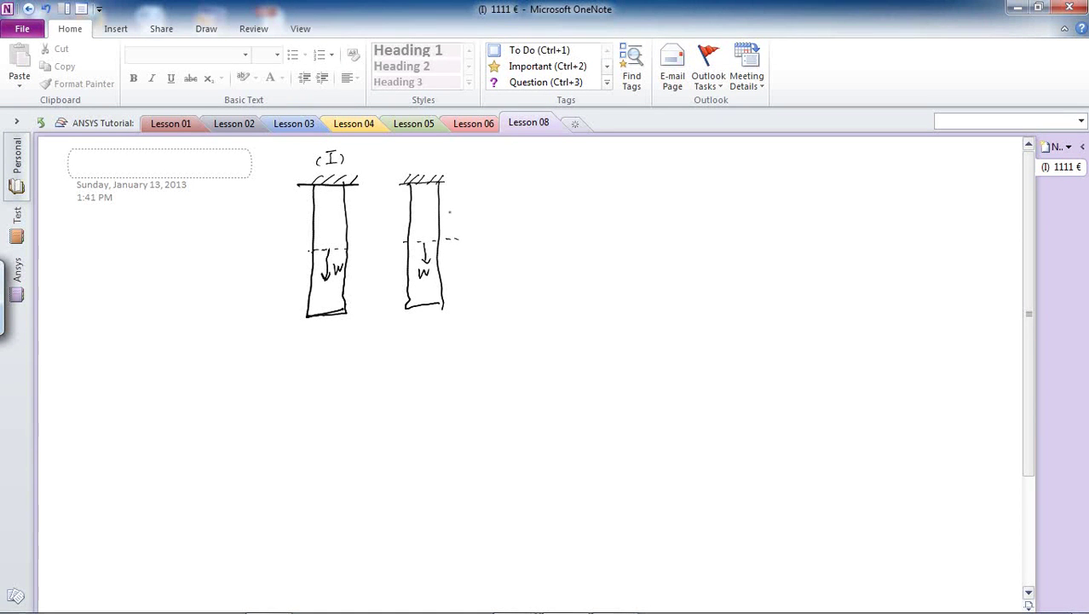
Step: Label the second beam with a ΔT leader and write the heading (II) above its support
{"action": "mouse_move", "coordinate": [457, 211]}
{"action": "left_mouse_down"}
{"action": "mouse_move", "coordinate": [428, 229]}
{"action": "mouse_move", "coordinate": [483, 201]}
{"action": "left_mouse_up"}
{"action": "left_click_drag", "start_coordinate": [474, 202], "coordinate": [474, 217]}
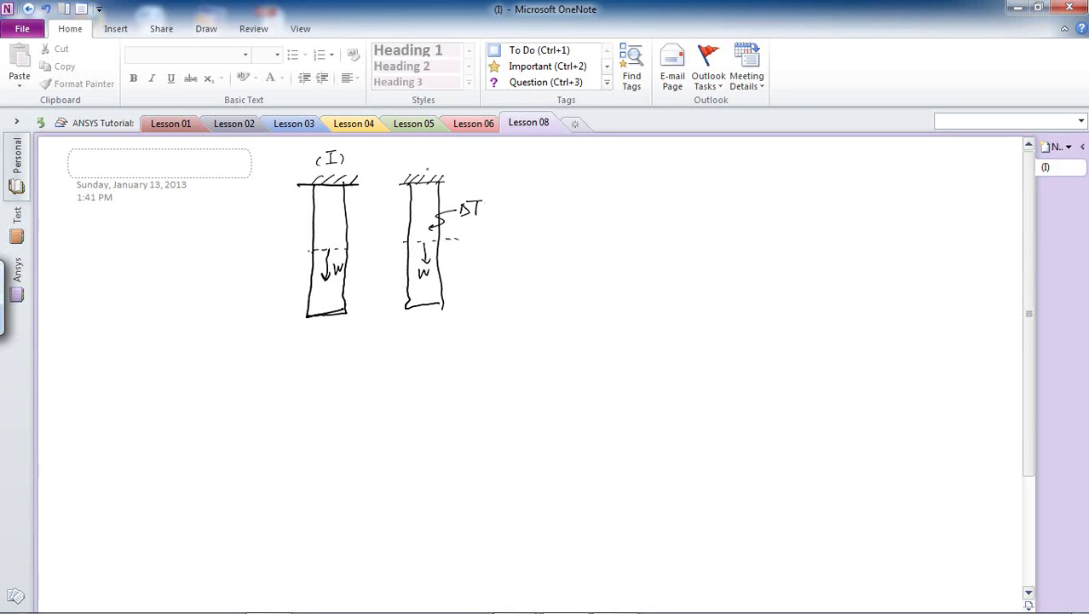
{"action": "left_click_drag", "start_coordinate": [415, 153], "coordinate": [430, 152]}
{"action": "mouse_move", "coordinate": [420, 154]}
{"action": "left_mouse_down"}
{"action": "mouse_move", "coordinate": [436, 167]}
{"action": "mouse_move", "coordinate": [410, 168]}
{"action": "left_mouse_up"}
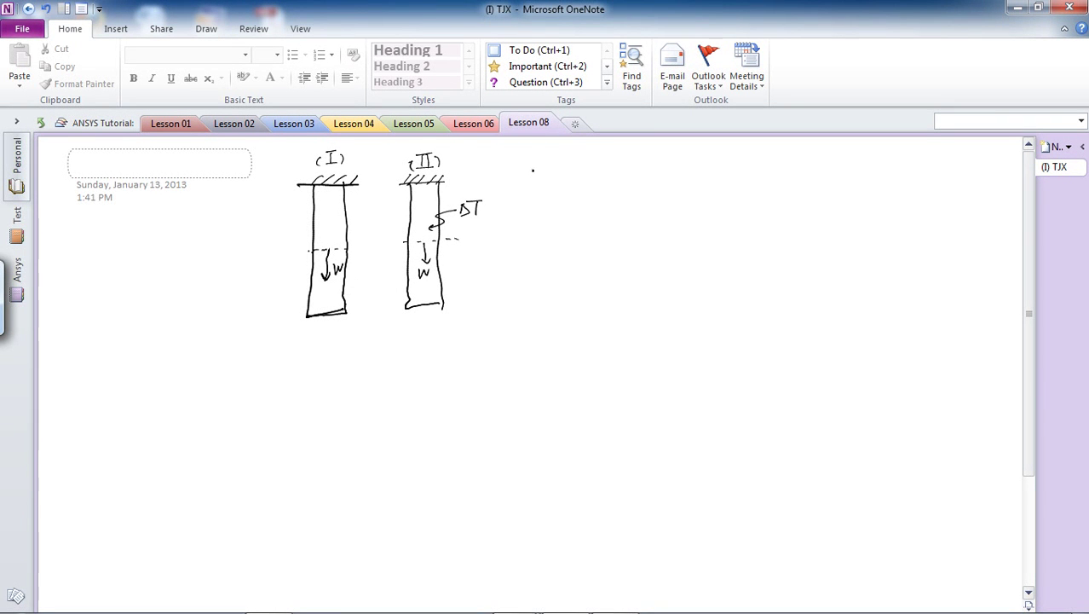
Step: Write the heading "Weight, Temperature" beside the beam sketches and underline it
{"action": "mouse_move", "coordinate": [533, 171]}
{"action": "left_mouse_down"}
{"action": "mouse_move", "coordinate": [540, 188]}
{"action": "mouse_move", "coordinate": [545, 170]}
{"action": "mouse_move", "coordinate": [563, 190]}
{"action": "mouse_move", "coordinate": [560, 206]}
{"action": "mouse_move", "coordinate": [585, 182]}
{"action": "mouse_move", "coordinate": [647, 167]}
{"action": "left_mouse_up"}
{"action": "mouse_move", "coordinate": [635, 171]}
{"action": "left_mouse_down"}
{"action": "mouse_move", "coordinate": [669, 192]}
{"action": "mouse_move", "coordinate": [673, 181]}
{"action": "mouse_move", "coordinate": [704, 184]}
{"action": "mouse_move", "coordinate": [707, 171]}
{"action": "mouse_move", "coordinate": [708, 189]}
{"action": "mouse_move", "coordinate": [742, 187]}
{"action": "left_mouse_up"}
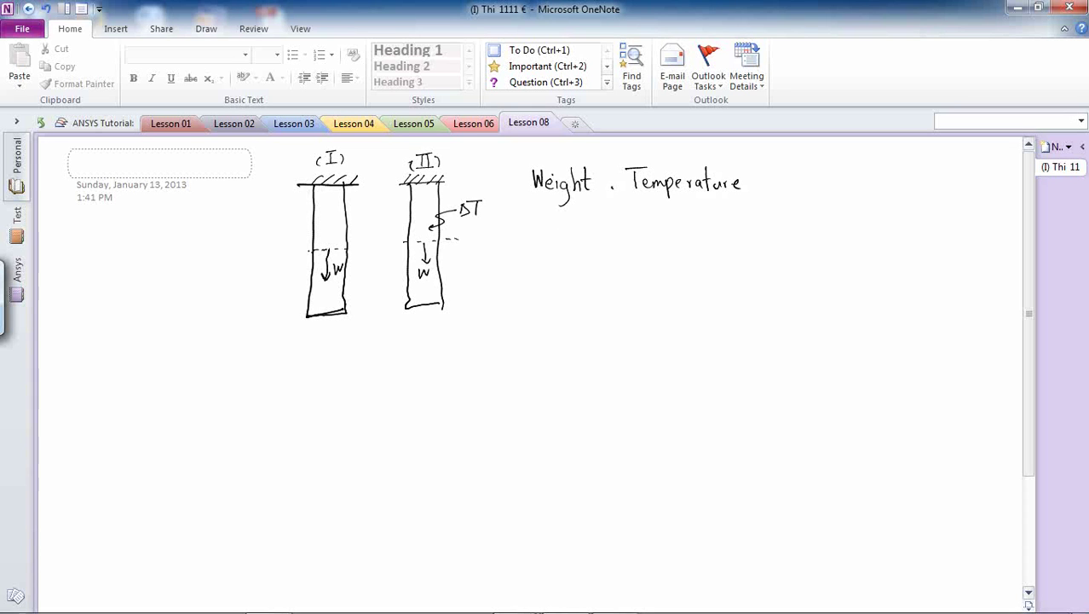
{"action": "left_click", "coordinate": [552, 229]}
{"action": "left_click_drag", "start_coordinate": [526, 220], "coordinate": [753, 205]}
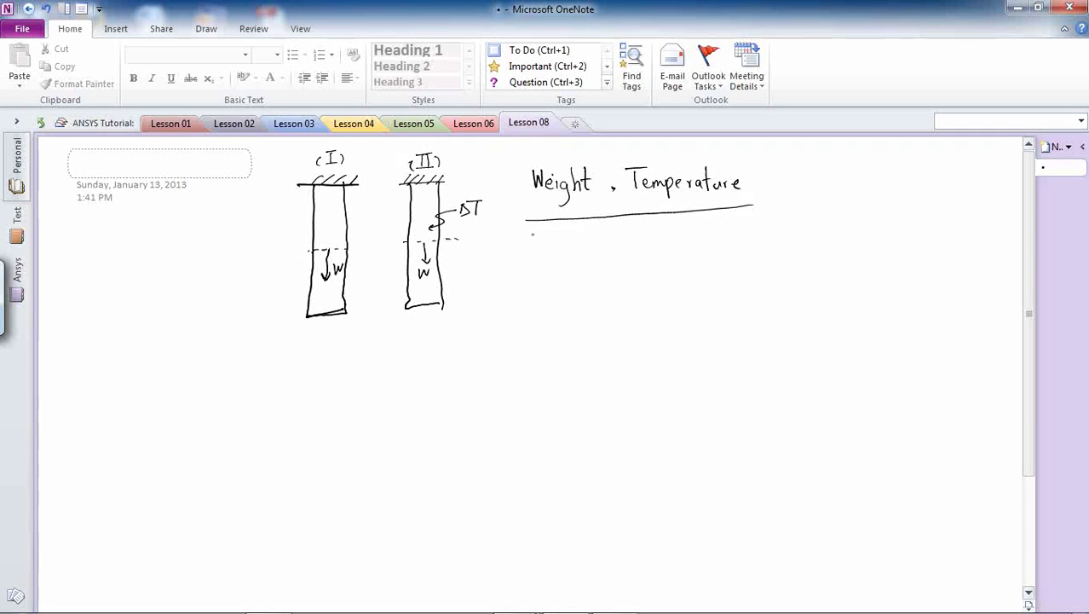
Step: Write the material values E = 200 GPa and ν = 0.3 under the heading
{"action": "left_click_drag", "start_coordinate": [531, 236], "coordinate": [562, 269]}
{"action": "left_click_drag", "start_coordinate": [551, 265], "coordinate": [562, 265]}
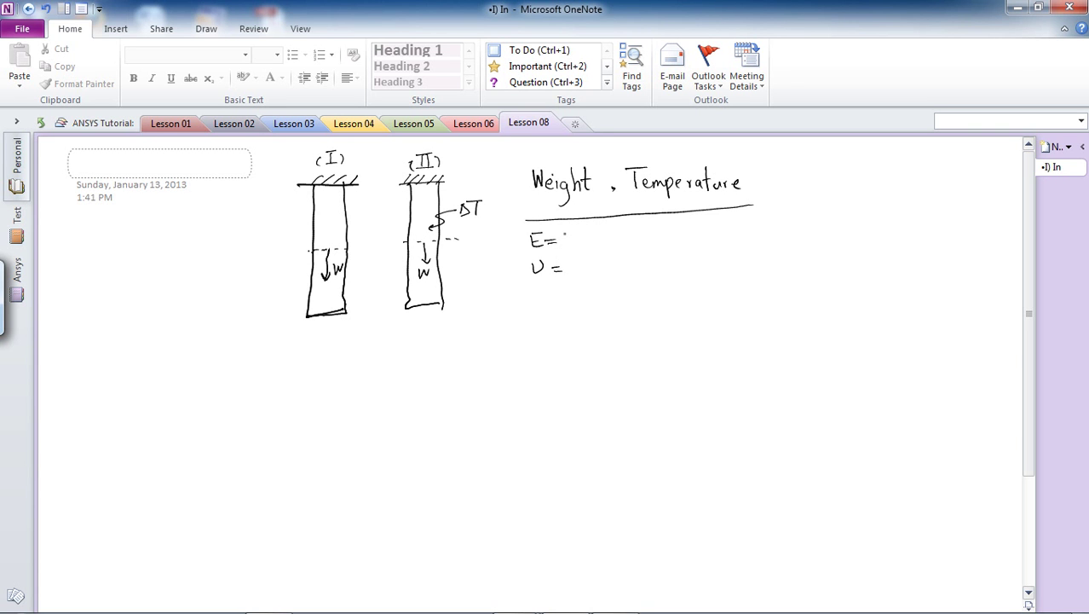
{"action": "mouse_move", "coordinate": [563, 234]}
{"action": "left_mouse_down"}
{"action": "mouse_move", "coordinate": [576, 247]}
{"action": "mouse_move", "coordinate": [600, 236]}
{"action": "mouse_move", "coordinate": [654, 248]}
{"action": "left_mouse_up"}
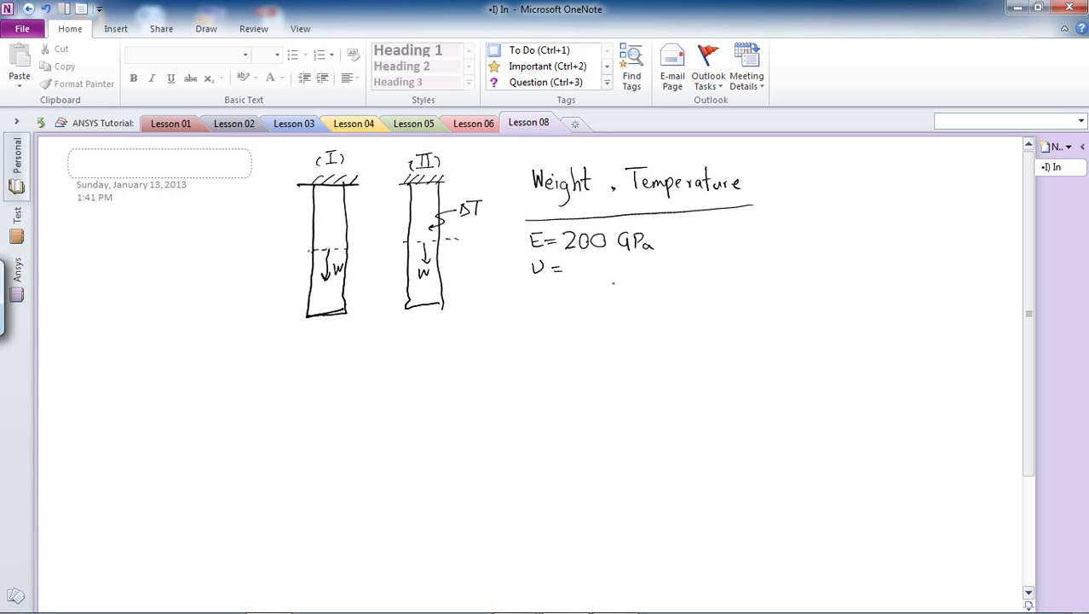
{"action": "mouse_move", "coordinate": [578, 266]}
{"action": "left_mouse_down"}
{"action": "mouse_move", "coordinate": [567, 271]}
{"action": "mouse_move", "coordinate": [598, 268]}
{"action": "mouse_move", "coordinate": [589, 276]}
{"action": "left_mouse_up"}
{"action": "left_click", "coordinate": [585, 272]}
Step: Circle the word Weight in the heading and write the density ρ = 7800 kg/m³ beside the elastic constants
{"action": "mouse_move", "coordinate": [560, 216]}
{"action": "left_mouse_down"}
{"action": "mouse_move", "coordinate": [539, 180]}
{"action": "mouse_move", "coordinate": [558, 215]}
{"action": "left_mouse_up"}
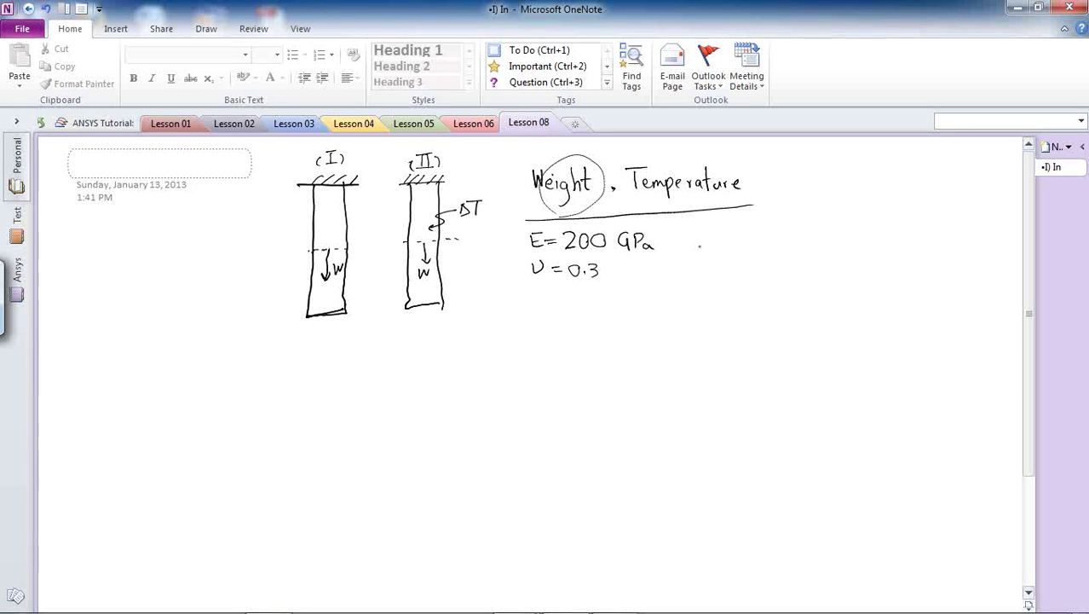
{"action": "mouse_move", "coordinate": [713, 242]}
{"action": "left_mouse_down"}
{"action": "mouse_move", "coordinate": [722, 239]}
{"action": "mouse_move", "coordinate": [711, 254]}
{"action": "mouse_move", "coordinate": [786, 236]}
{"action": "left_mouse_up"}
{"action": "mouse_move", "coordinate": [805, 235]}
{"action": "left_mouse_down"}
{"action": "mouse_move", "coordinate": [798, 244]}
{"action": "mouse_move", "coordinate": [832, 232]}
{"action": "mouse_move", "coordinate": [829, 245]}
{"action": "left_mouse_up"}
{"action": "mouse_move", "coordinate": [816, 243]}
{"action": "left_mouse_down"}
{"action": "mouse_move", "coordinate": [842, 241]}
{"action": "mouse_move", "coordinate": [829, 251]}
{"action": "mouse_move", "coordinate": [836, 257]}
{"action": "left_mouse_up"}
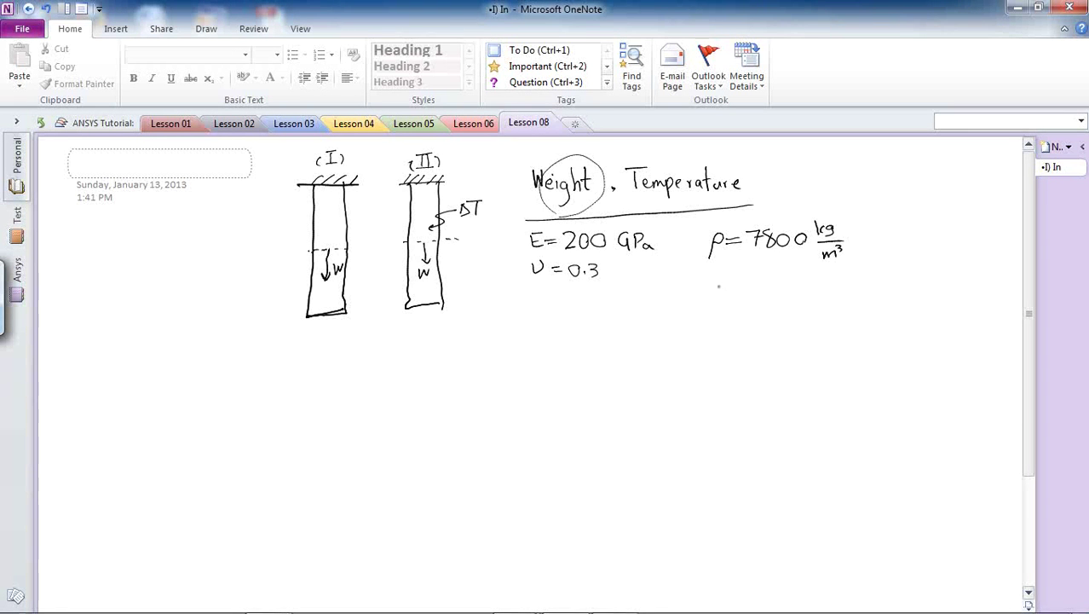
Step: Write α = 13×10⁻⁶ below the density and mark the four material properties with short dashes
{"action": "mouse_move", "coordinate": [718, 286]}
{"action": "left_mouse_down"}
{"action": "mouse_move", "coordinate": [707, 297]}
{"action": "mouse_move", "coordinate": [782, 287]}
{"action": "mouse_move", "coordinate": [782, 297]}
{"action": "left_mouse_up"}
{"action": "left_click", "coordinate": [727, 296]}
{"action": "mouse_move", "coordinate": [791, 285]}
{"action": "left_mouse_down"}
{"action": "mouse_move", "coordinate": [803, 299]}
{"action": "mouse_move", "coordinate": [814, 281]}
{"action": "left_mouse_up"}
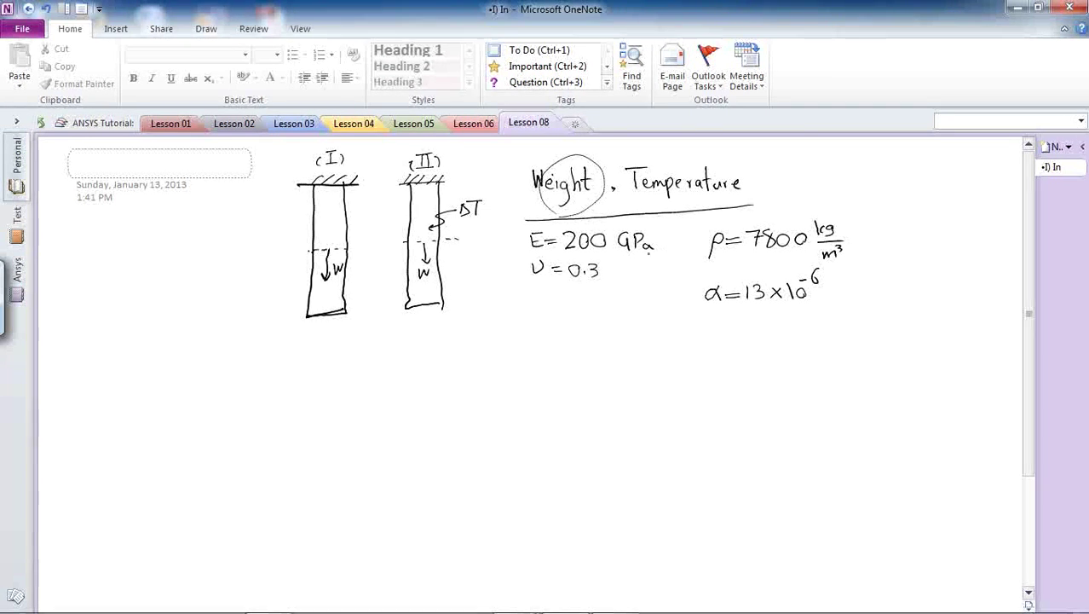
{"action": "left_click_drag", "start_coordinate": [511, 245], "coordinate": [522, 245]}
{"action": "left_click_drag", "start_coordinate": [691, 247], "coordinate": [701, 245]}
{"action": "left_click_drag", "start_coordinate": [681, 300], "coordinate": [693, 300]}
{"action": "left_click_drag", "start_coordinate": [708, 315], "coordinate": [730, 315]}
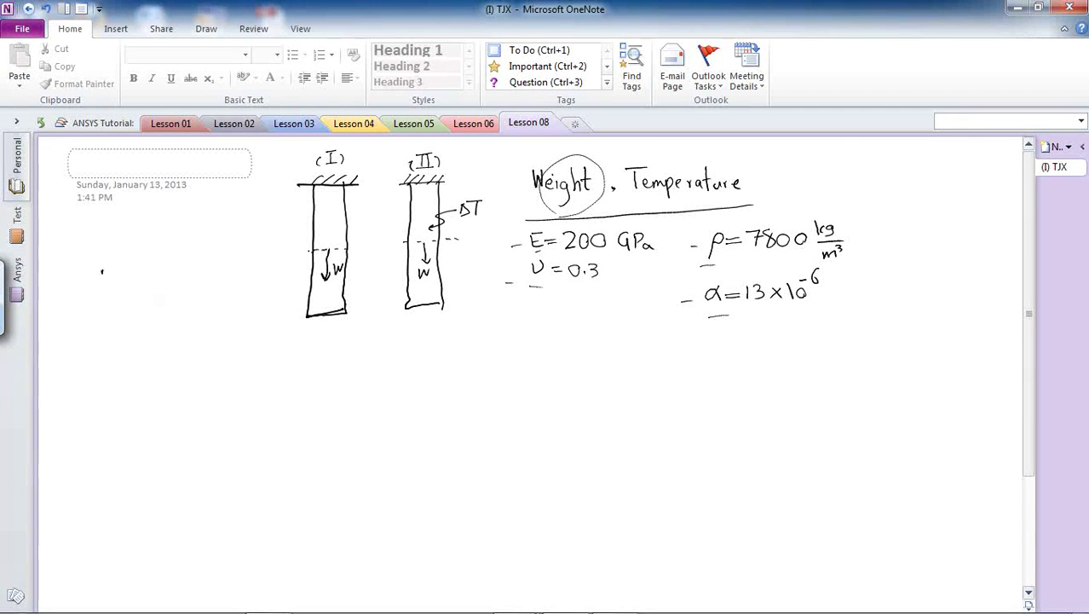
Step: Write the underlined title BEAM3 beside the first beam with the subheading "Real Constant" beneath it
{"action": "mouse_move", "coordinate": [102, 271]}
{"action": "left_mouse_down"}
{"action": "mouse_move", "coordinate": [101, 288]}
{"action": "mouse_move", "coordinate": [128, 287]}
{"action": "mouse_move", "coordinate": [132, 274]}
{"action": "mouse_move", "coordinate": [163, 288]}
{"action": "left_mouse_up"}
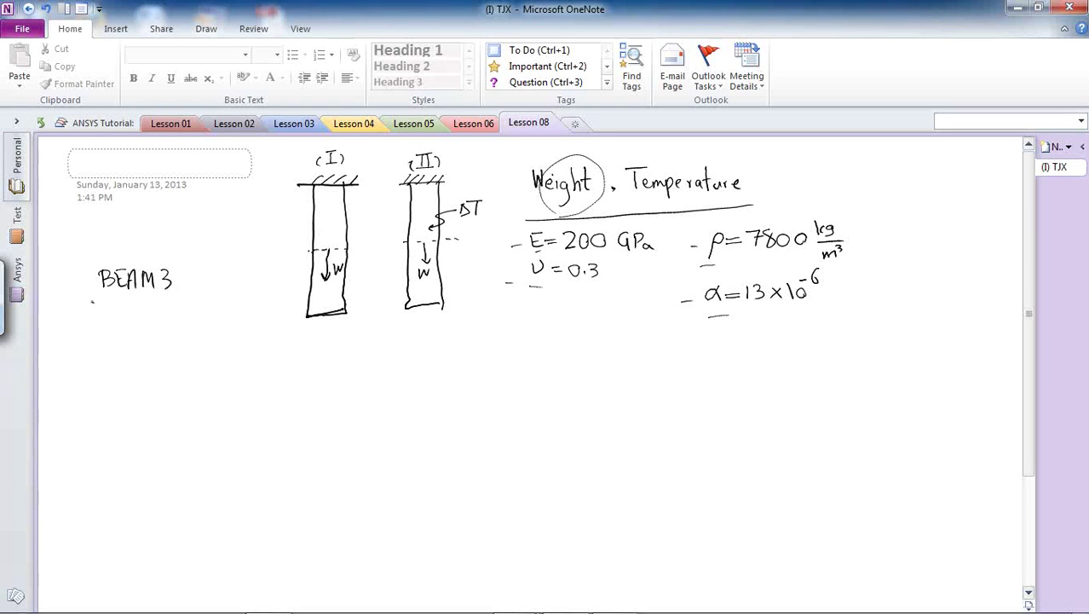
{"action": "left_click_drag", "start_coordinate": [92, 301], "coordinate": [209, 297]}
{"action": "mouse_move", "coordinate": [95, 317]}
{"action": "left_mouse_down"}
{"action": "mouse_move", "coordinate": [96, 335]}
{"action": "mouse_move", "coordinate": [101, 325]}
{"action": "mouse_move", "coordinate": [151, 333]}
{"action": "left_mouse_up"}
{"action": "left_click_drag", "start_coordinate": [158, 326], "coordinate": [186, 334]}
{"action": "left_click_drag", "start_coordinate": [181, 323], "coordinate": [215, 334]}
{"action": "mouse_move", "coordinate": [219, 314]}
{"action": "left_mouse_down"}
{"action": "mouse_move", "coordinate": [219, 333]}
{"action": "mouse_move", "coordinate": [225, 322]}
{"action": "left_mouse_up"}
Step: List the real constants A =, Izz = and h = under the Real Constant subheading, without values
{"action": "mouse_move", "coordinate": [130, 347]}
{"action": "left_mouse_down"}
{"action": "mouse_move", "coordinate": [127, 368]}
{"action": "mouse_move", "coordinate": [159, 357]}
{"action": "mouse_move", "coordinate": [131, 404]}
{"action": "left_mouse_up"}
{"action": "mouse_move", "coordinate": [126, 405]}
{"action": "left_mouse_down"}
{"action": "mouse_move", "coordinate": [158, 407]}
{"action": "mouse_move", "coordinate": [168, 391]}
{"action": "left_mouse_up"}
{"action": "left_click_drag", "start_coordinate": [160, 397], "coordinate": [173, 395]}
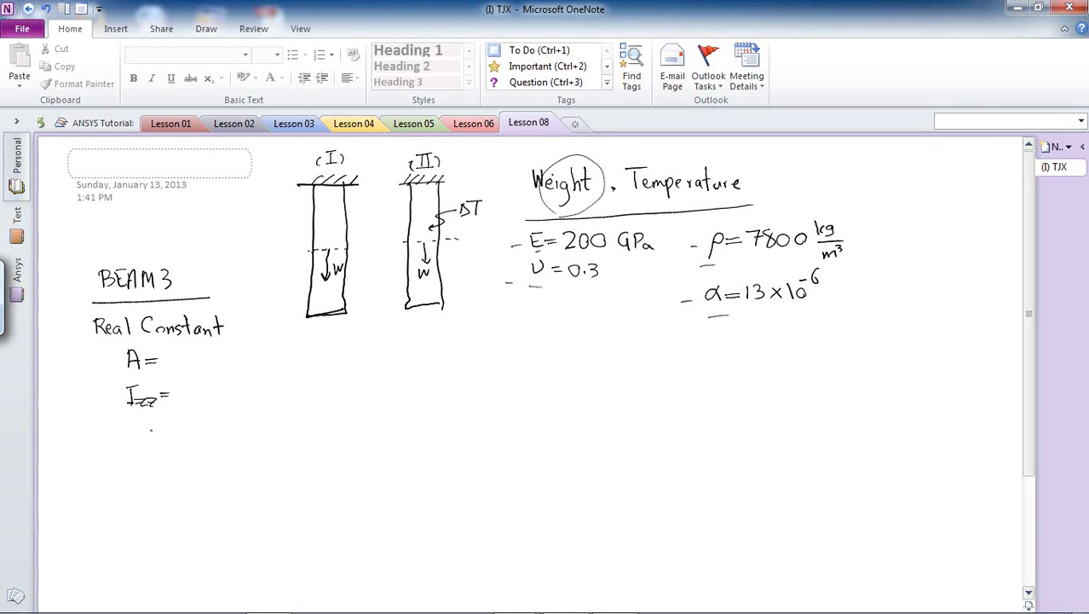
{"action": "mouse_move", "coordinate": [131, 426]}
{"action": "left_mouse_down"}
{"action": "mouse_move", "coordinate": [146, 452]}
{"action": "mouse_move", "coordinate": [178, 437]}
{"action": "left_mouse_up"}
Step: Sketch a square cross-section below the beams and label both its sides 12
{"action": "mouse_move", "coordinate": [367, 380]}
{"action": "left_mouse_down"}
{"action": "mouse_move", "coordinate": [402, 378]}
{"action": "mouse_move", "coordinate": [368, 412]}
{"action": "left_mouse_up"}
{"action": "mouse_move", "coordinate": [400, 377]}
{"action": "left_mouse_down"}
{"action": "mouse_move", "coordinate": [405, 412]}
{"action": "mouse_move", "coordinate": [367, 415]}
{"action": "left_mouse_up"}
{"action": "left_click_drag", "start_coordinate": [377, 368], "coordinate": [414, 396]}
{"action": "left_click_drag", "start_coordinate": [420, 389], "coordinate": [430, 400]}
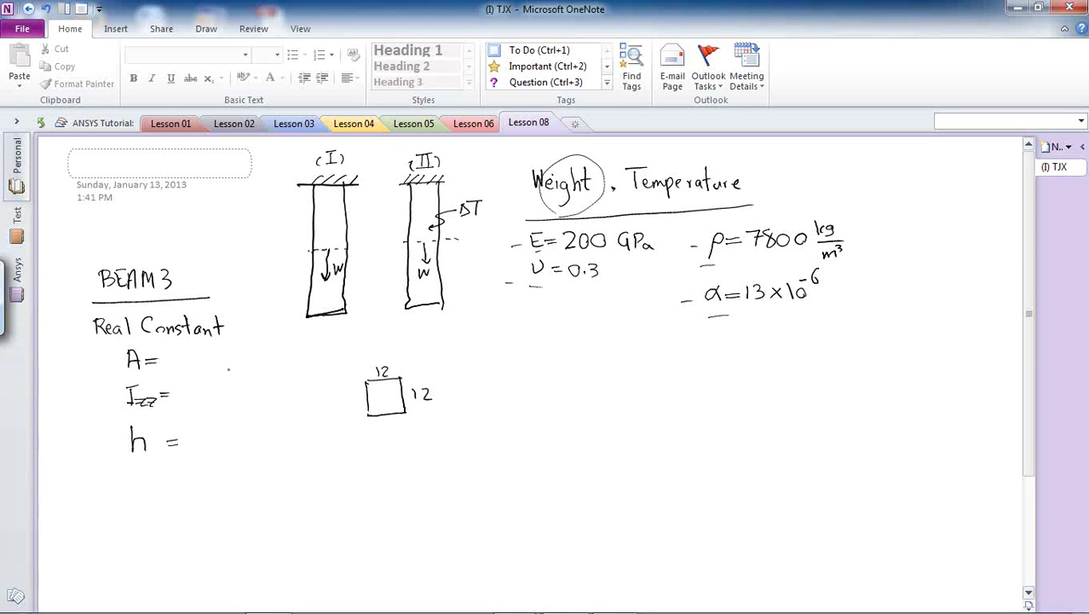
Step: Fill in the real constants as A = 144, Izz = 12³ and h = 12
{"action": "mouse_move", "coordinate": [173, 352]}
{"action": "left_mouse_down"}
{"action": "mouse_move", "coordinate": [174, 368]}
{"action": "mouse_move", "coordinate": [210, 369]}
{"action": "mouse_move", "coordinate": [184, 400]}
{"action": "left_mouse_up"}
{"action": "mouse_move", "coordinate": [191, 388]}
{"action": "left_mouse_down"}
{"action": "mouse_move", "coordinate": [200, 401]}
{"action": "mouse_move", "coordinate": [203, 390]}
{"action": "left_mouse_up"}
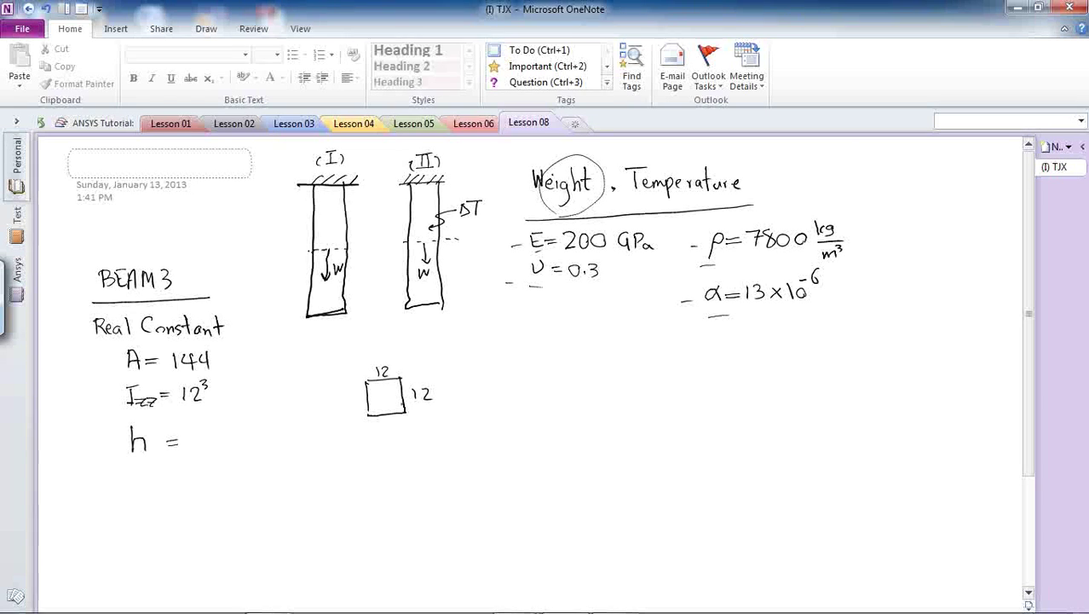
{"action": "mouse_move", "coordinate": [196, 430]}
{"action": "left_mouse_down"}
{"action": "mouse_move", "coordinate": [195, 447]}
{"action": "mouse_move", "coordinate": [218, 446]}
{"action": "left_mouse_up"}
Step: Draw a vertical dimension arrow beside the first beam and label its length 300 mm
{"action": "left_click_drag", "start_coordinate": [271, 322], "coordinate": [288, 322]}
{"action": "left_click_drag", "start_coordinate": [277, 195], "coordinate": [284, 320]}
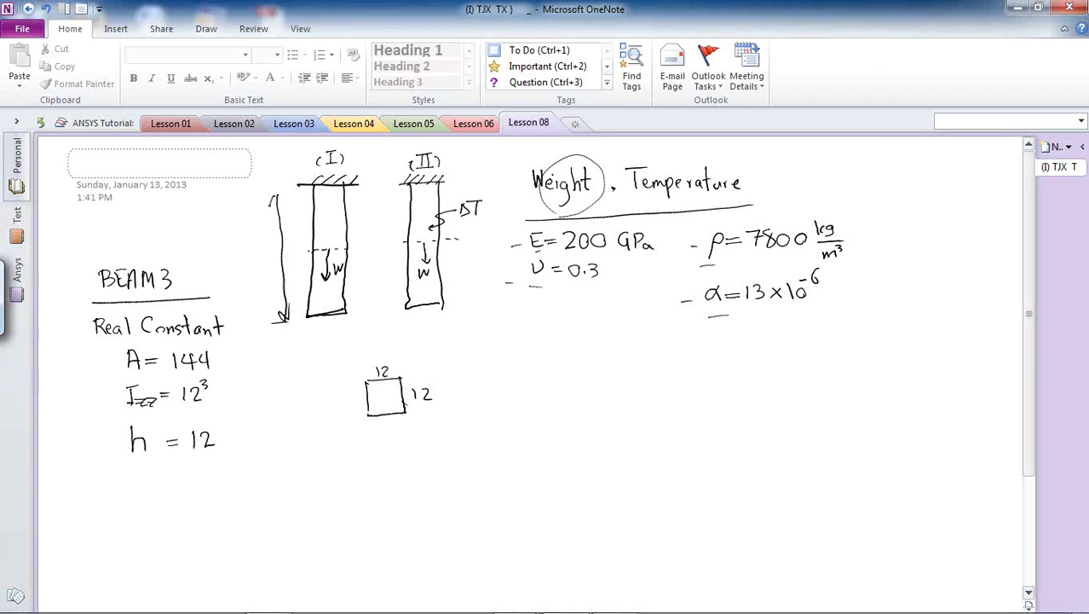
{"action": "left_click_drag", "start_coordinate": [270, 205], "coordinate": [288, 204]}
{"action": "mouse_move", "coordinate": [241, 238]}
{"action": "left_mouse_down"}
{"action": "mouse_move", "coordinate": [240, 250]}
{"action": "mouse_move", "coordinate": [271, 234]}
{"action": "left_mouse_up"}
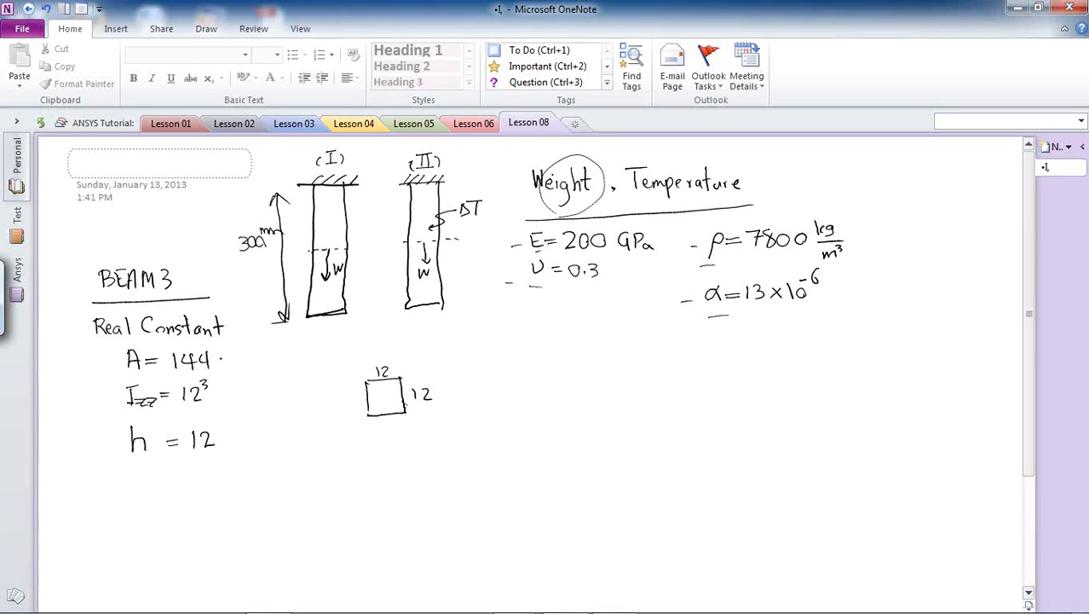
Step: Add the units mm², mm⁴ and mm to the A, Izz and h values
{"action": "left_click_drag", "start_coordinate": [220, 368], "coordinate": [250, 357]}
{"action": "mouse_move", "coordinate": [224, 398]}
{"action": "left_mouse_down"}
{"action": "mouse_move", "coordinate": [256, 399]}
{"action": "mouse_move", "coordinate": [264, 385]}
{"action": "left_mouse_up"}
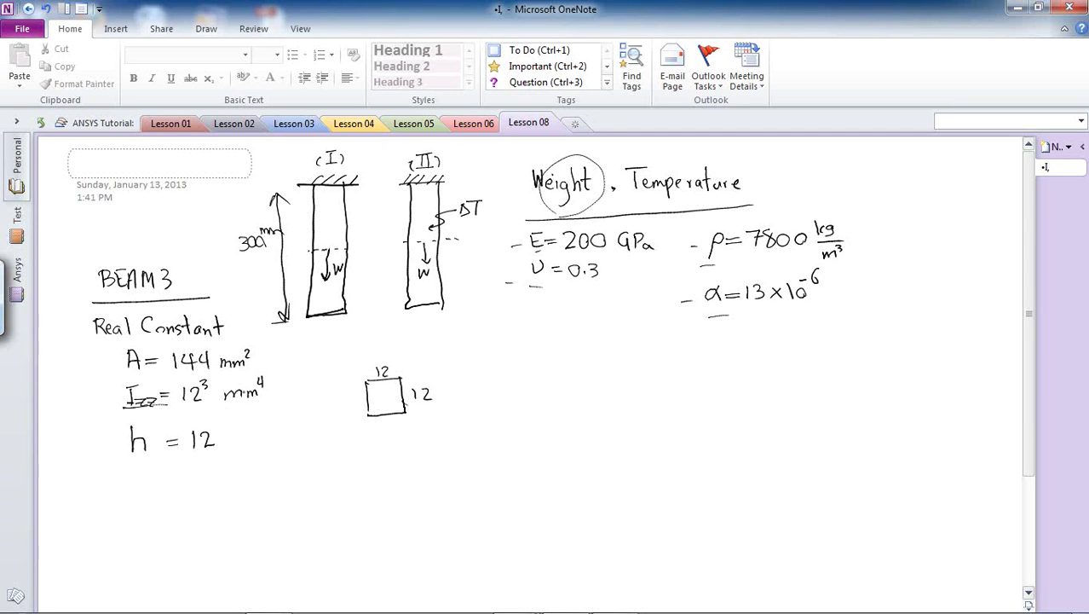
{"action": "left_click_drag", "start_coordinate": [225, 450], "coordinate": [238, 446]}
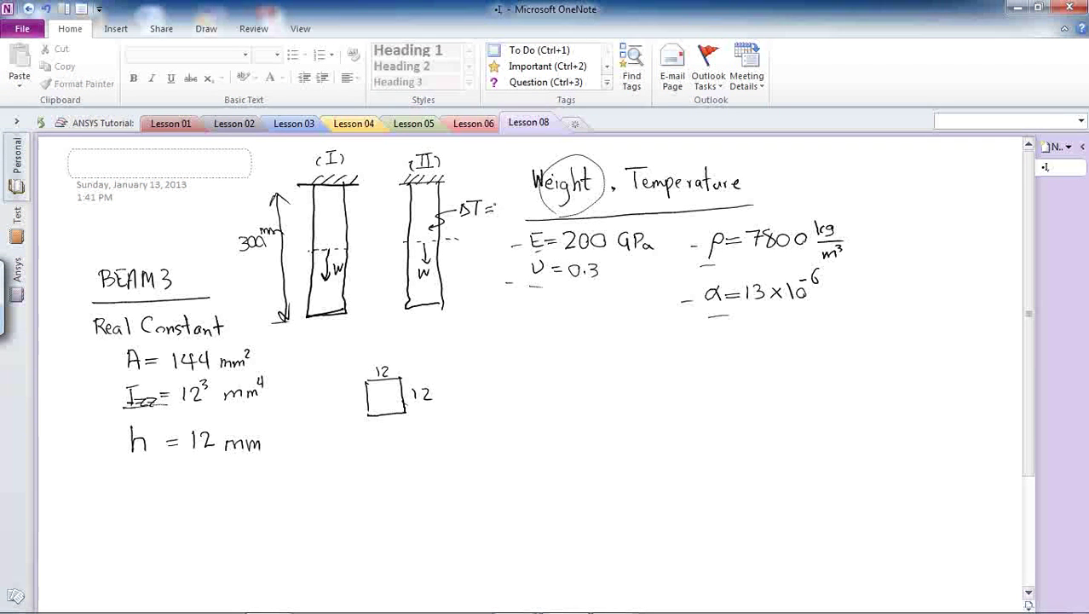
Step: Complete the temperature label on the second beam as ΔT = 30, undoing a faulty stroke
{"action": "left_click_drag", "start_coordinate": [493, 202], "coordinate": [502, 213]}
{"action": "key", "text": "ctrl+z"}
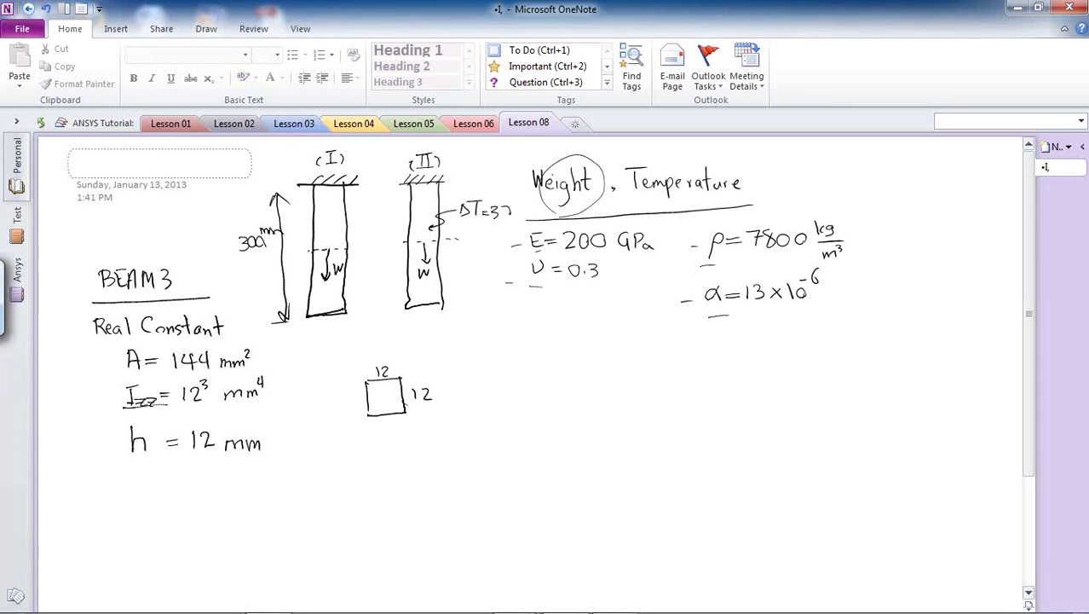
{"action": "left_click_drag", "start_coordinate": [505, 206], "coordinate": [506, 207]}
Step: Write g = 9.8 m/s² below the material properties and sketch a pair of axes beneath the second beam
{"action": "left_click_drag", "start_coordinate": [537, 340], "coordinate": [530, 363]}
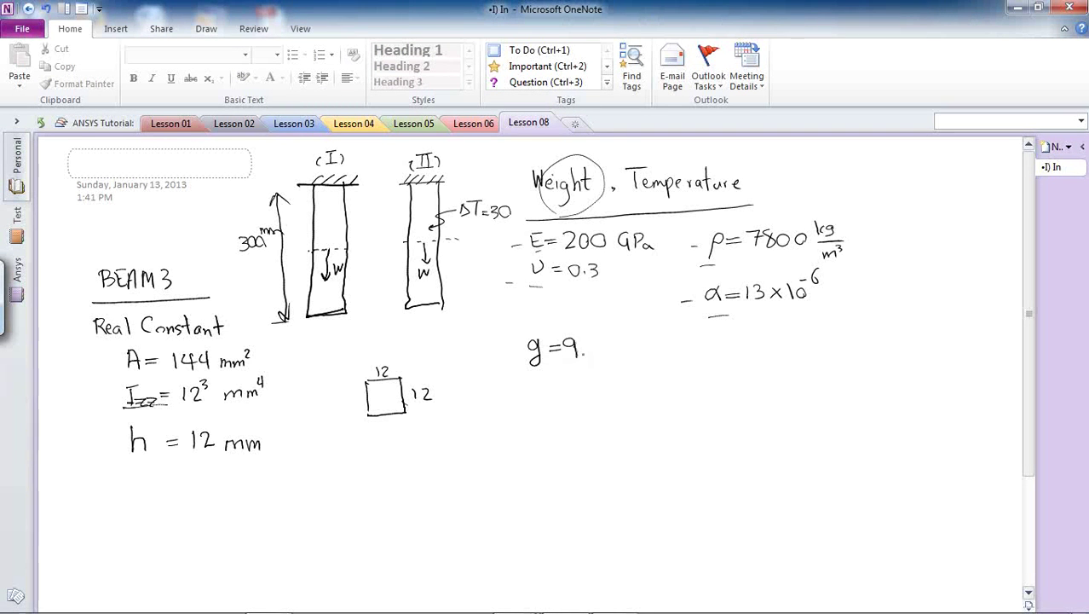
{"action": "mouse_move", "coordinate": [600, 338]}
{"action": "left_mouse_down"}
{"action": "mouse_move", "coordinate": [596, 355]}
{"action": "mouse_move", "coordinate": [642, 345]}
{"action": "left_mouse_up"}
{"action": "mouse_move", "coordinate": [624, 351]}
{"action": "left_mouse_down"}
{"action": "mouse_move", "coordinate": [649, 348]}
{"action": "mouse_move", "coordinate": [629, 372]}
{"action": "mouse_move", "coordinate": [652, 366]}
{"action": "left_mouse_up"}
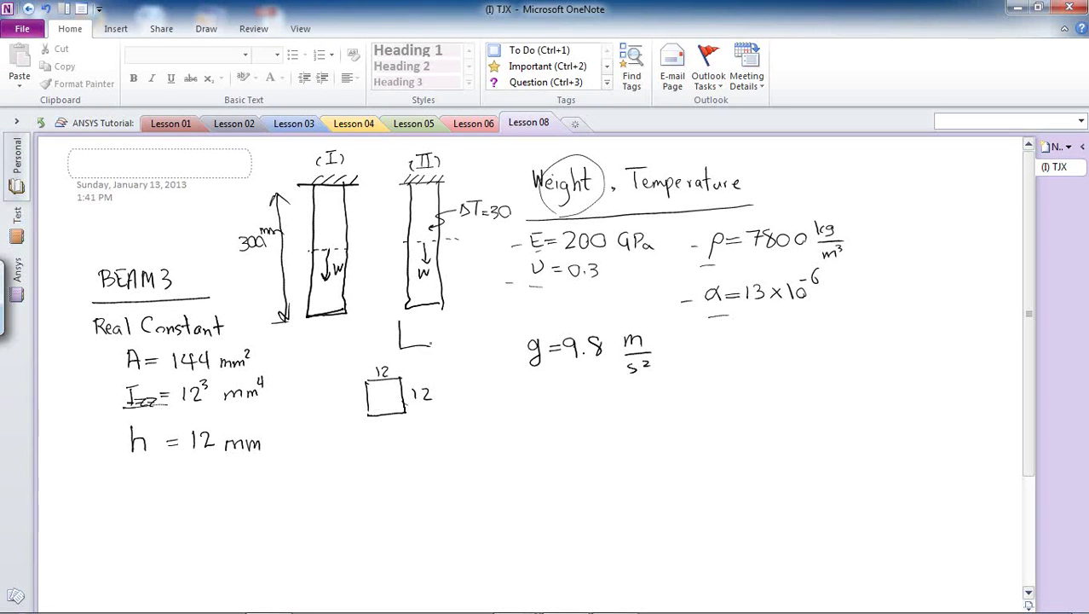
{"action": "mouse_move", "coordinate": [425, 338]}
{"action": "left_mouse_down"}
{"action": "mouse_move", "coordinate": [436, 344]}
{"action": "mouse_move", "coordinate": [389, 325]}
{"action": "left_mouse_up"}
{"action": "left_click_drag", "start_coordinate": [393, 315], "coordinate": [385, 331]}
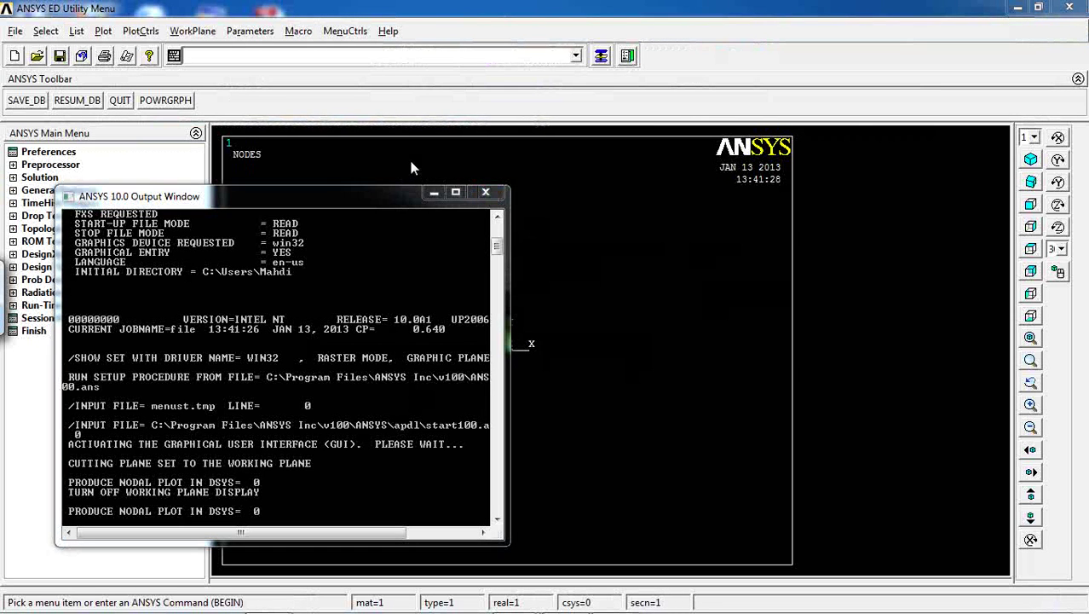
Step: Switch to the ANSYS main window and set the GUI filtering preferences to the Structural discipline
{"action": "left_click", "coordinate": [492, 16]}
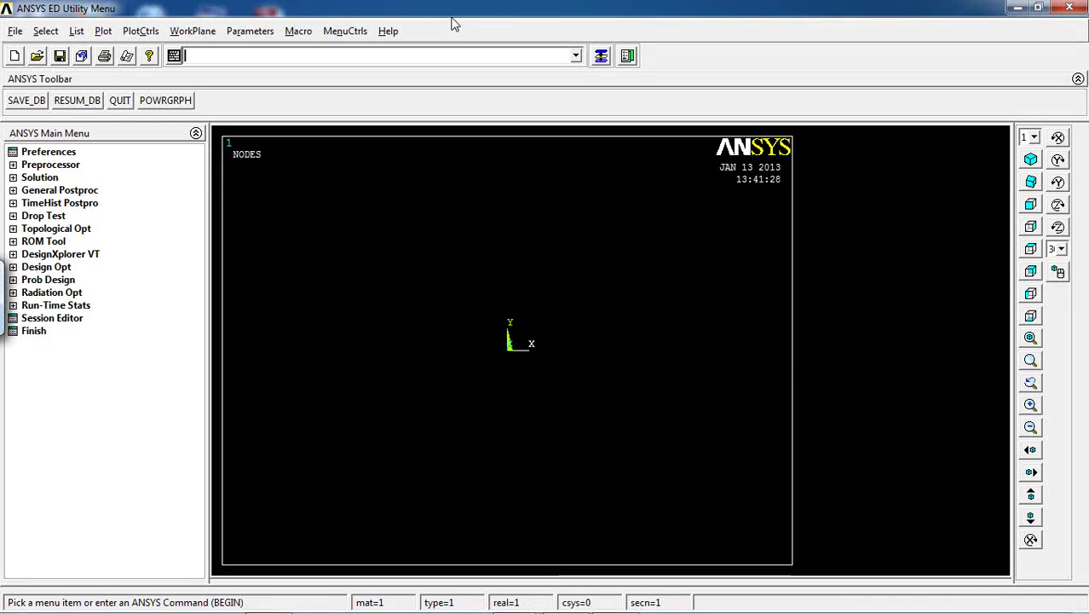
{"action": "left_click", "coordinate": [36, 154]}
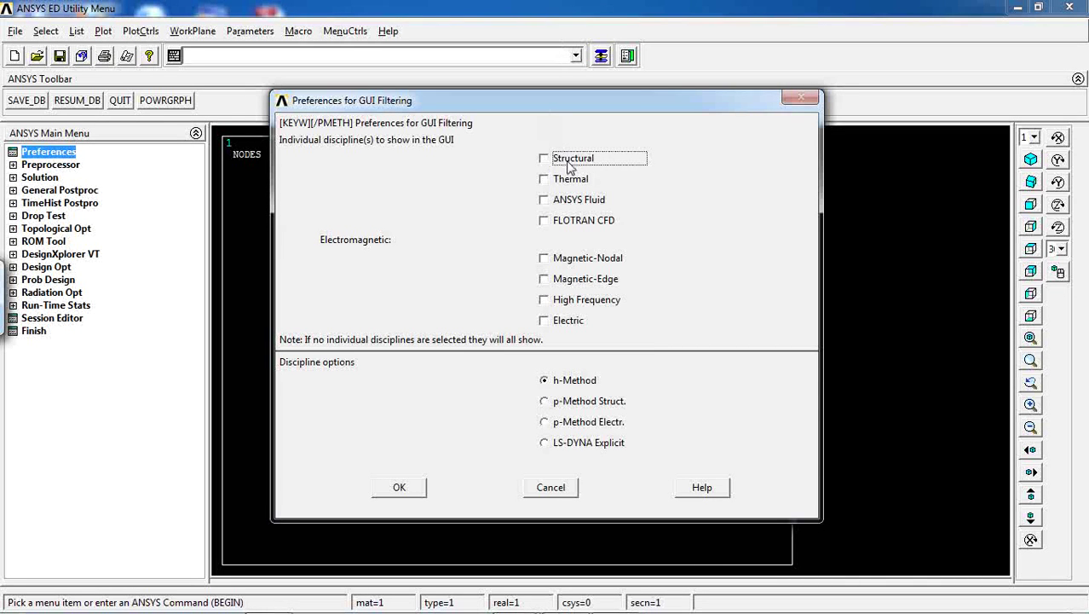
{"action": "left_click", "coordinate": [409, 492]}
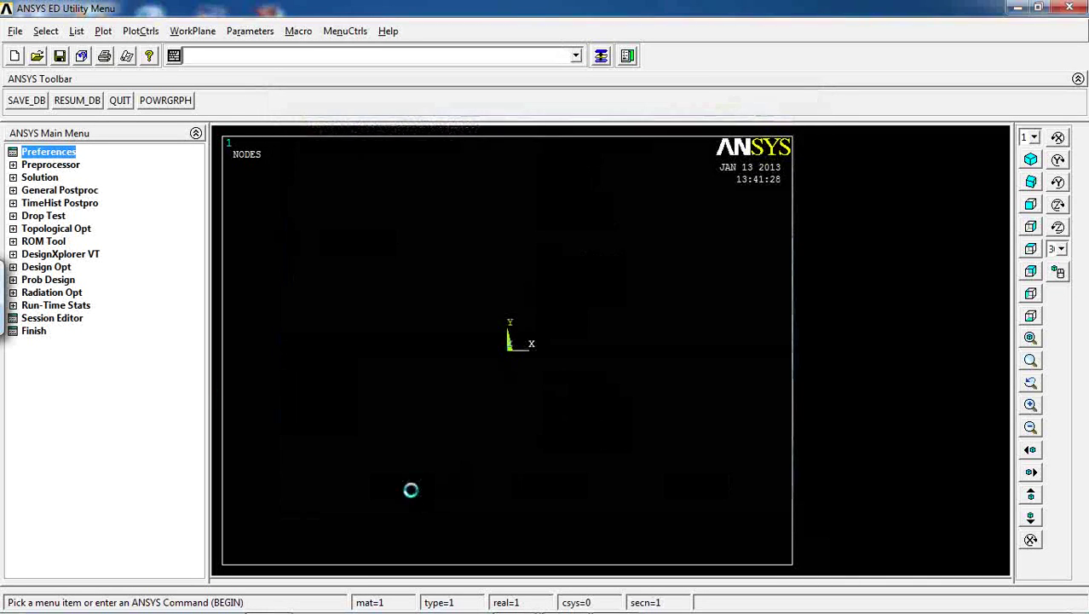
Step: Add the Beam 2D elastic 3 element type as reference number 1 and accept its default element options
{"action": "left_click", "coordinate": [51, 164]}
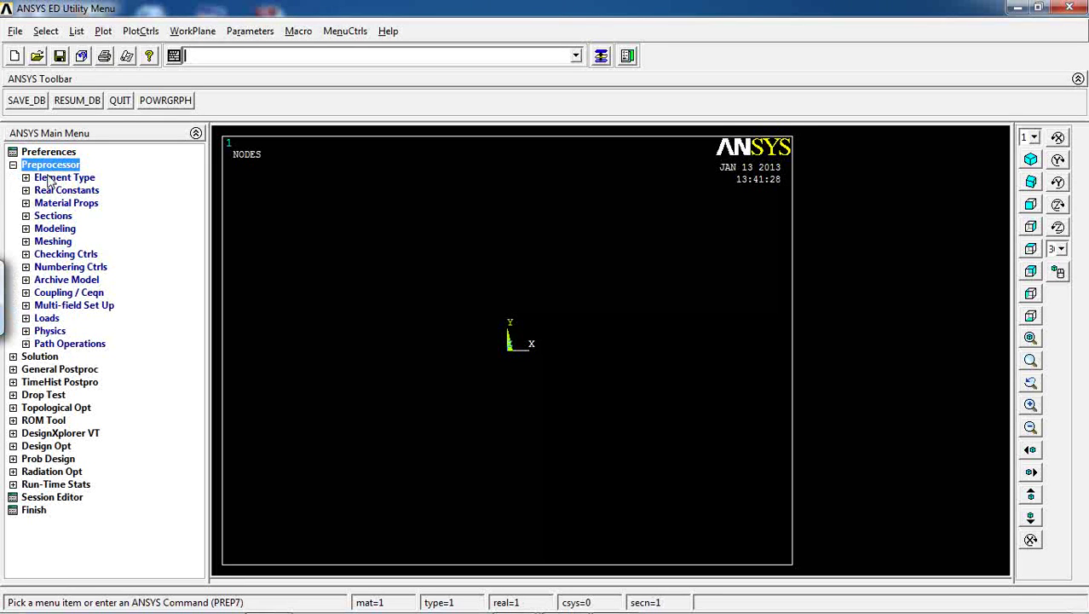
{"action": "left_click", "coordinate": [52, 178]}
{"action": "left_click", "coordinate": [56, 191]}
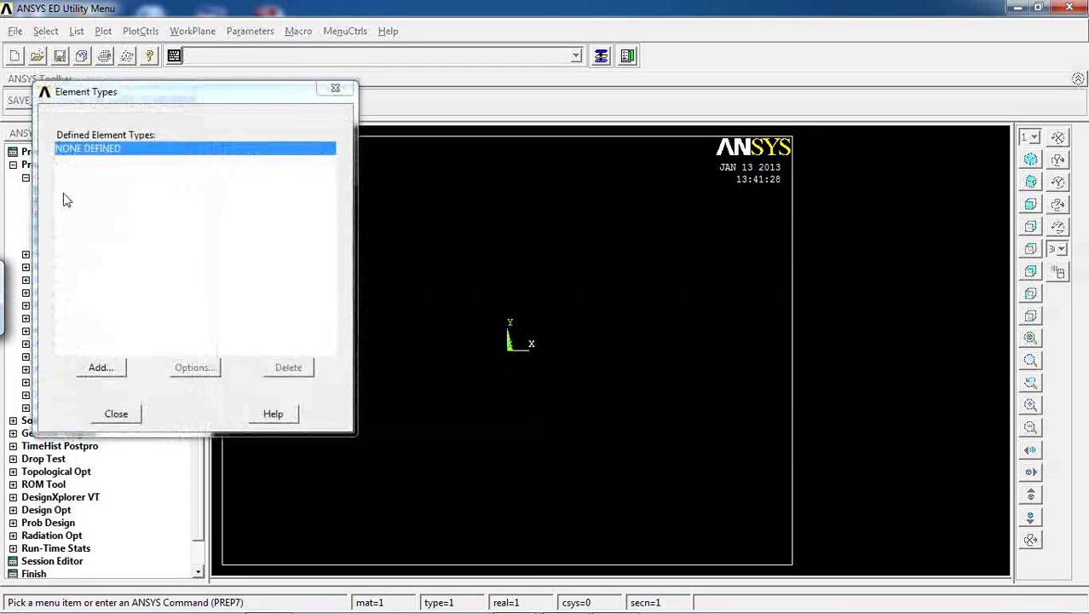
{"action": "left_click", "coordinate": [103, 368]}
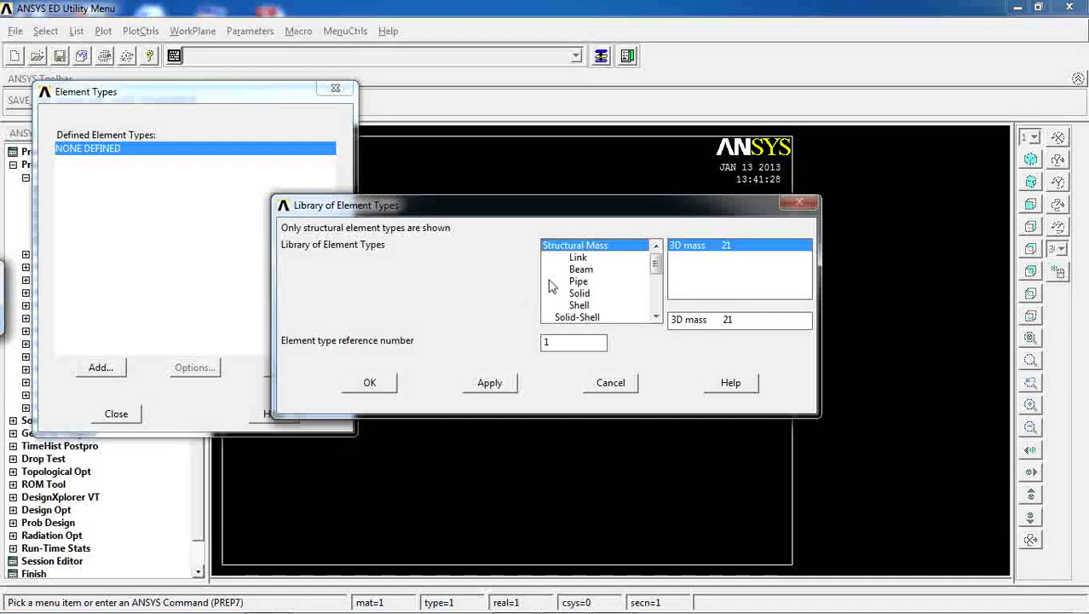
{"action": "left_click", "coordinate": [571, 271]}
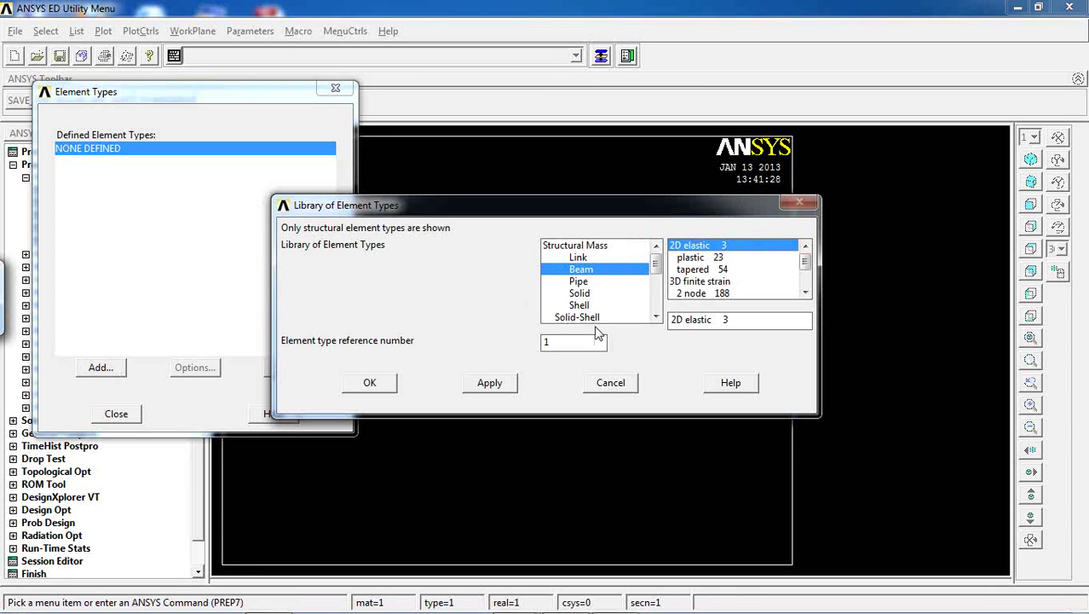
{"action": "left_click", "coordinate": [373, 388]}
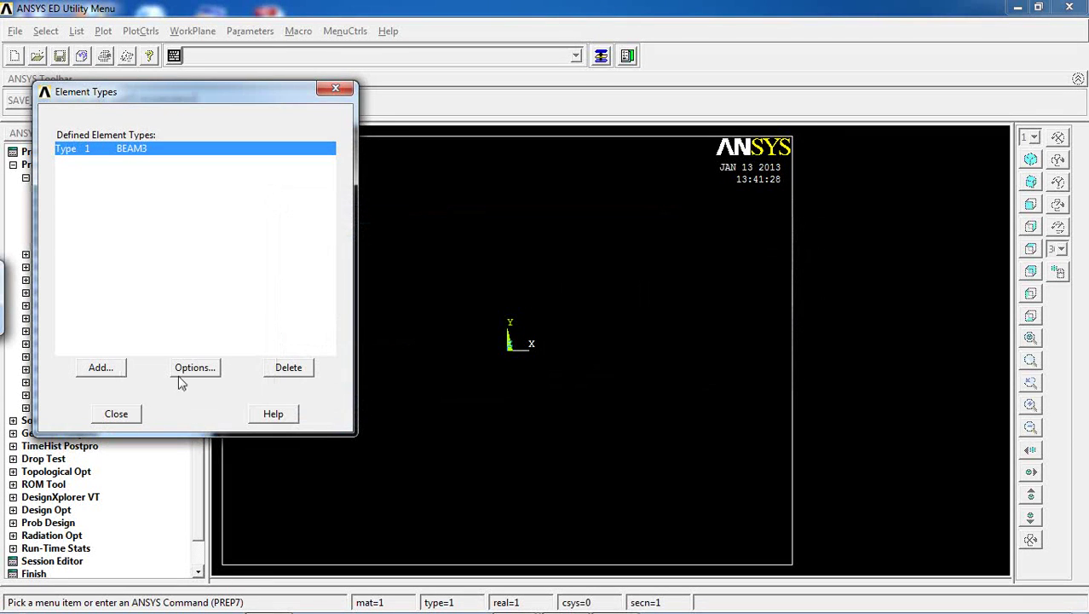
{"action": "left_click", "coordinate": [190, 368]}
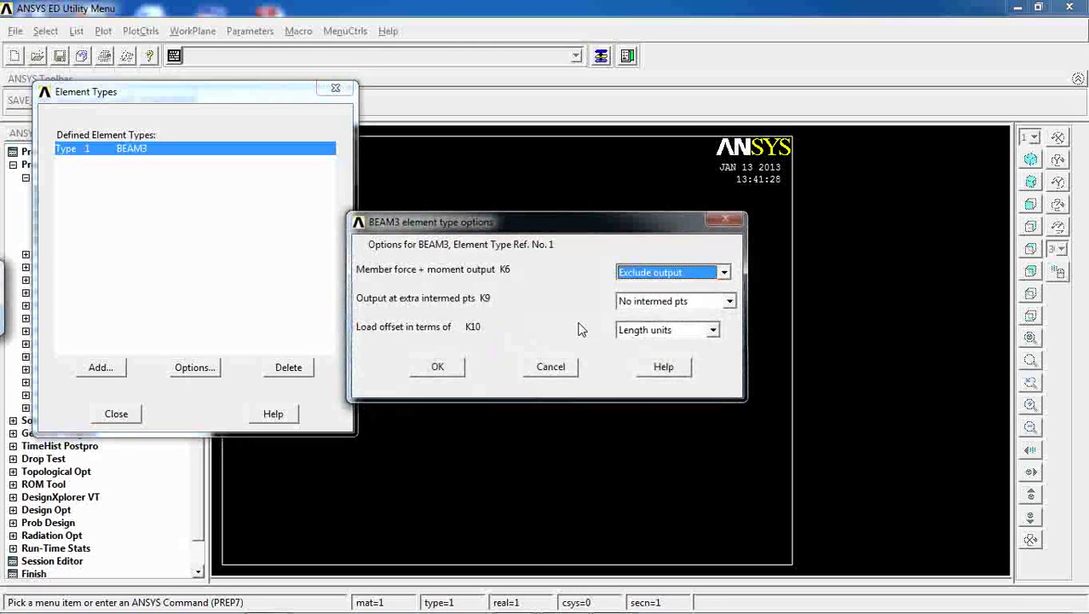
{"action": "left_click", "coordinate": [435, 366]}
{"action": "left_click", "coordinate": [116, 413]}
Step: Define real constant set 1 for BEAM3 with cross-sectional area 144, area moment of inertia 12*144 and total beam height 12
{"action": "left_click", "coordinate": [61, 178]}
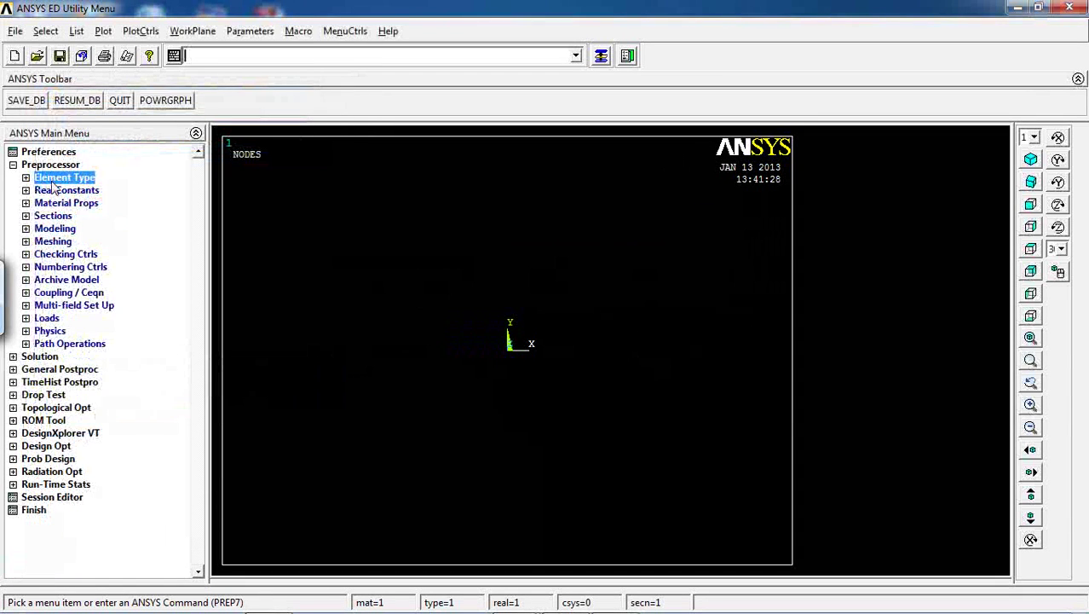
{"action": "left_click", "coordinate": [60, 191]}
{"action": "left_click", "coordinate": [68, 203]}
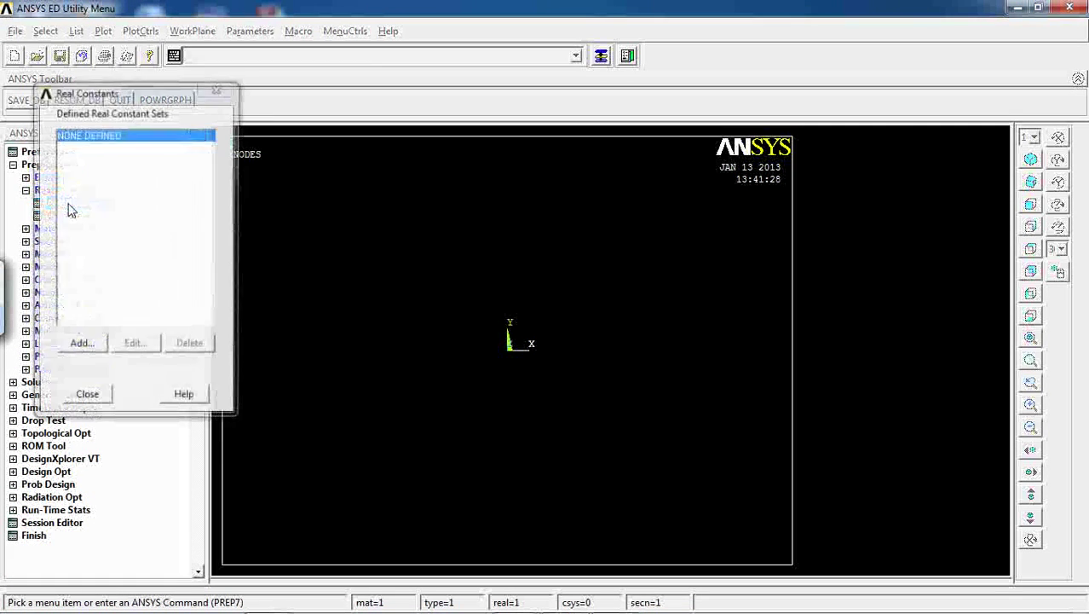
{"action": "left_click", "coordinate": [104, 342]}
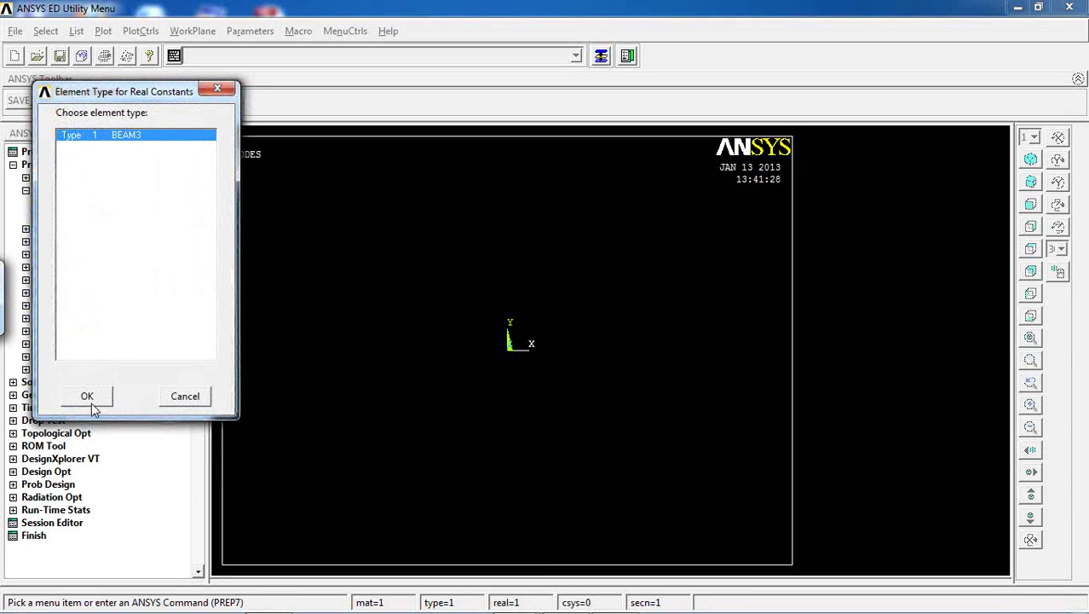
{"action": "left_click", "coordinate": [92, 396]}
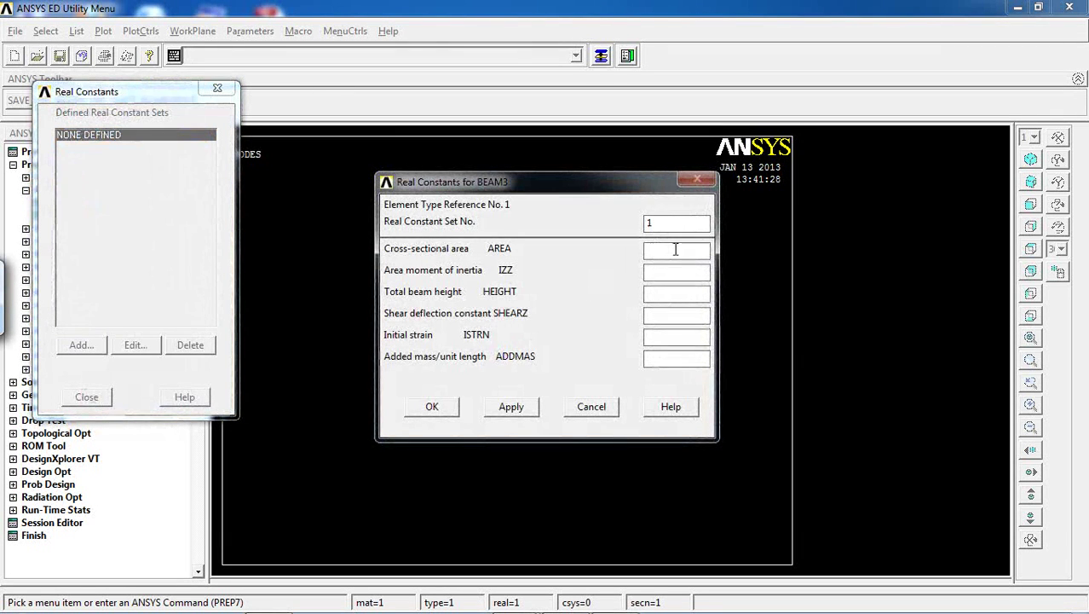
{"action": "left_click", "coordinate": [675, 249]}
{"action": "type", "text": "144"}
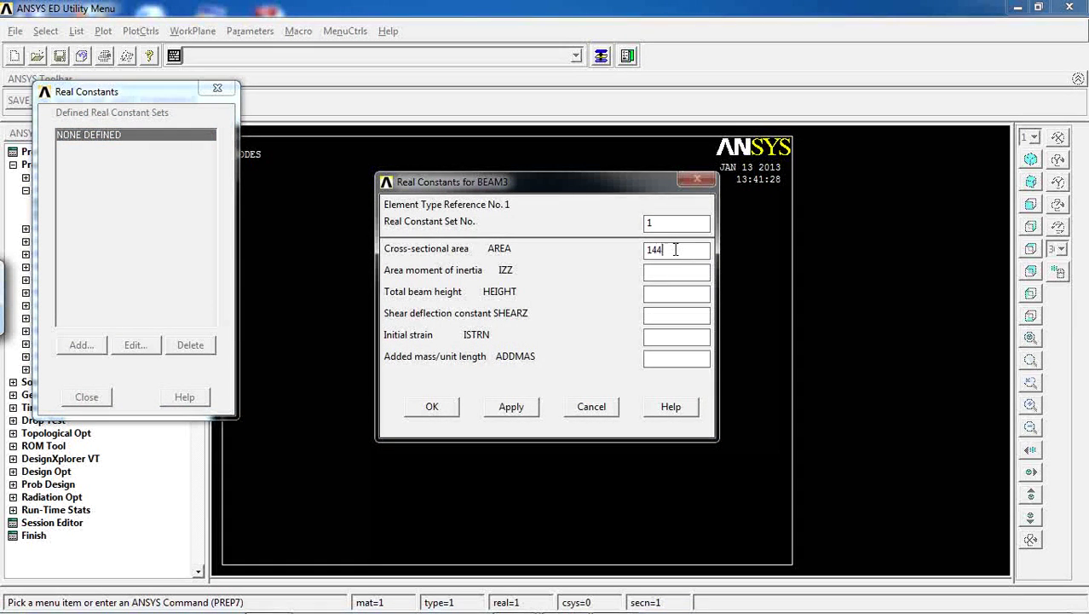
{"action": "type", "text": "12*144"}
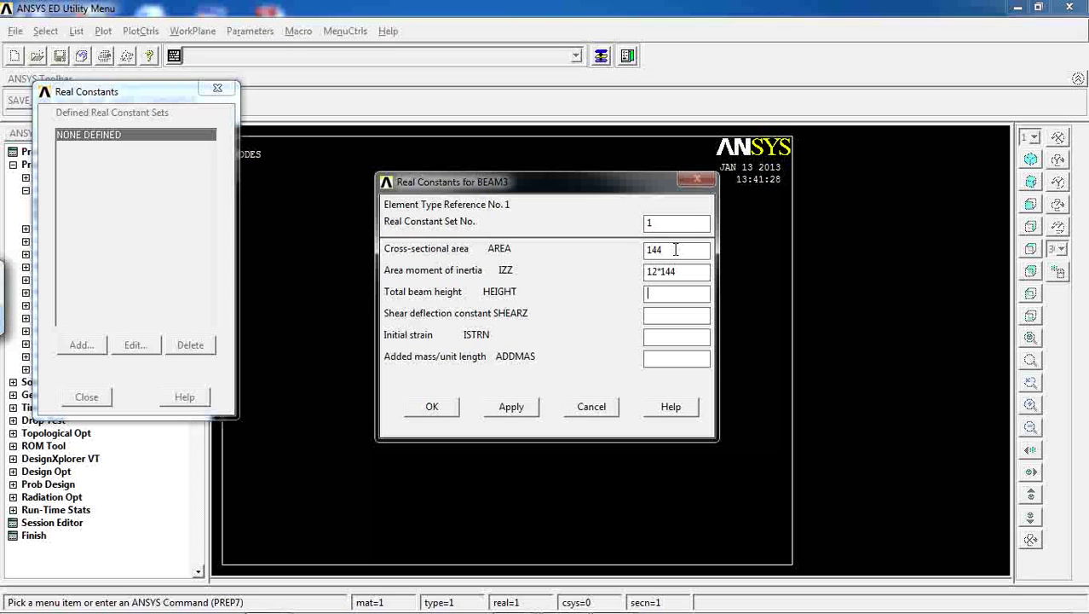
{"action": "type", "text": "12"}
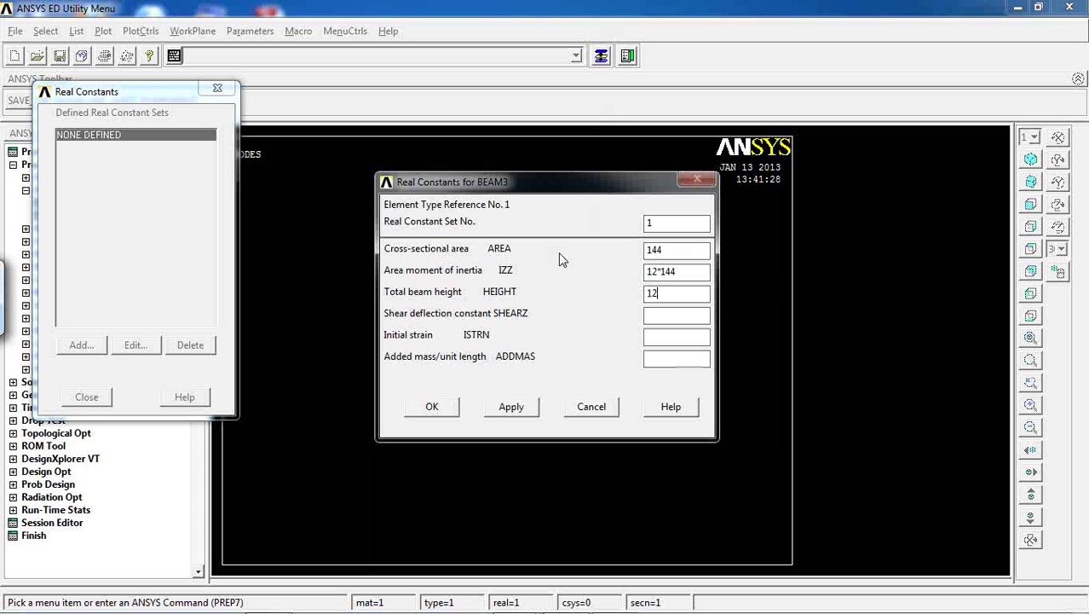
{"action": "left_click", "coordinate": [427, 407]}
{"action": "left_click", "coordinate": [85, 398]}
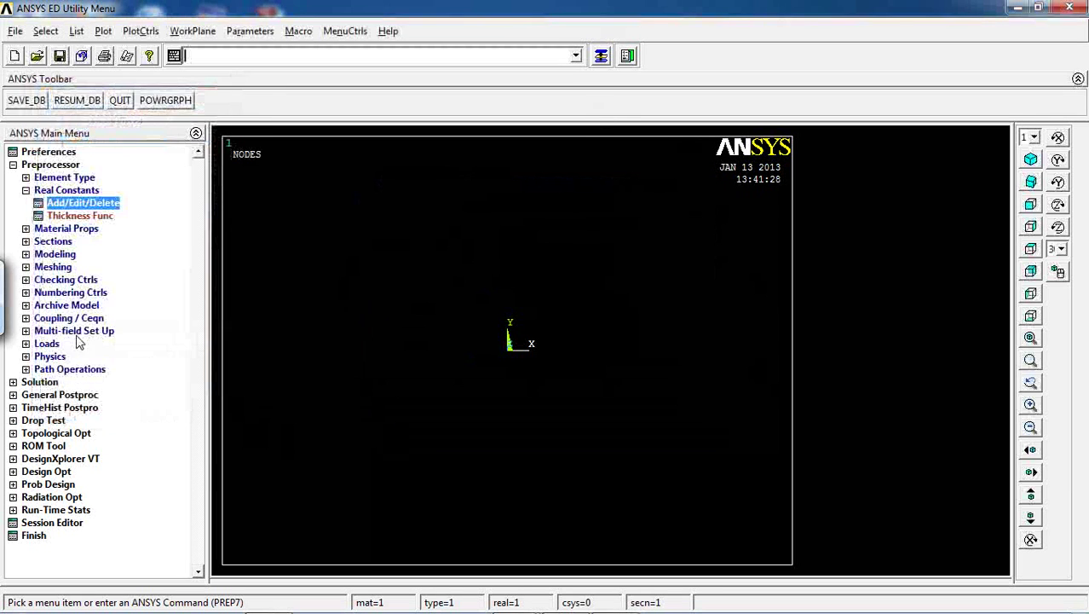
{"action": "left_click", "coordinate": [64, 191]}
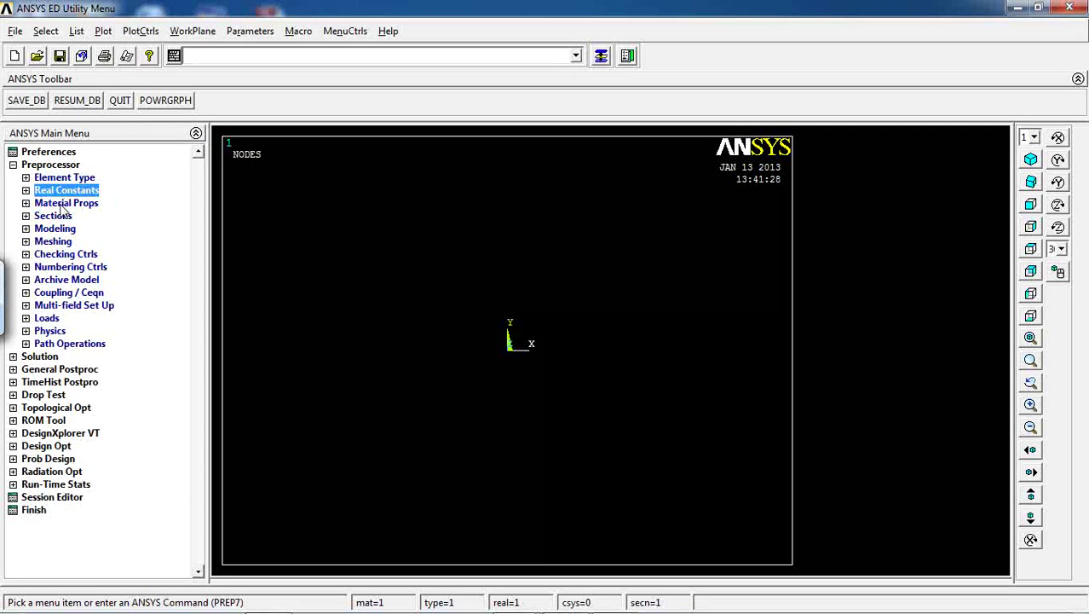
Step: Give material model 1 linear elastic isotropic properties with EX 2e11 and PRXY 0.3
{"action": "left_click", "coordinate": [61, 204]}
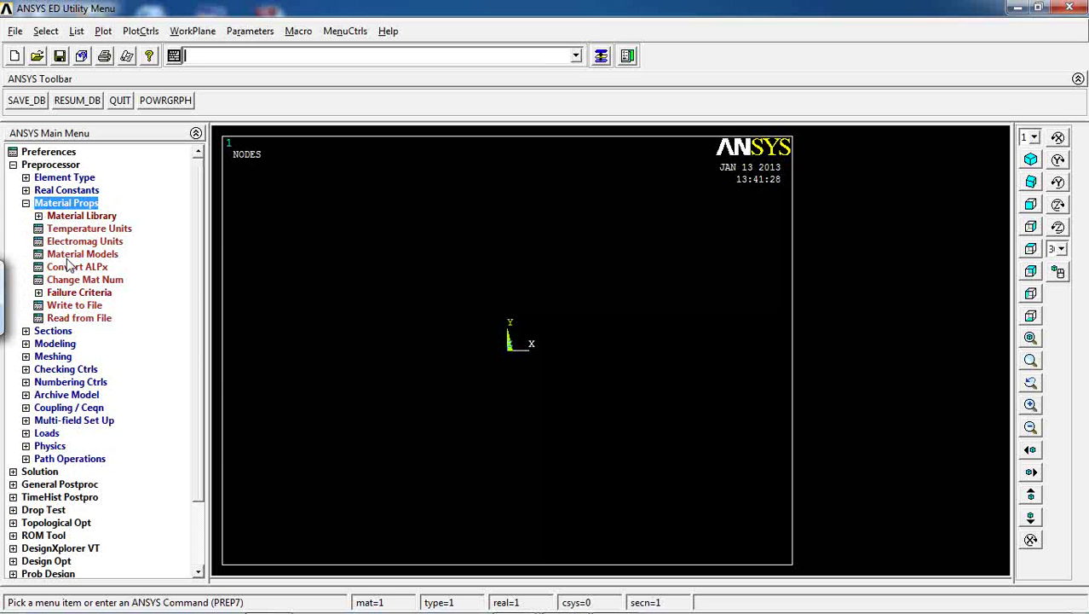
{"action": "left_click", "coordinate": [71, 256]}
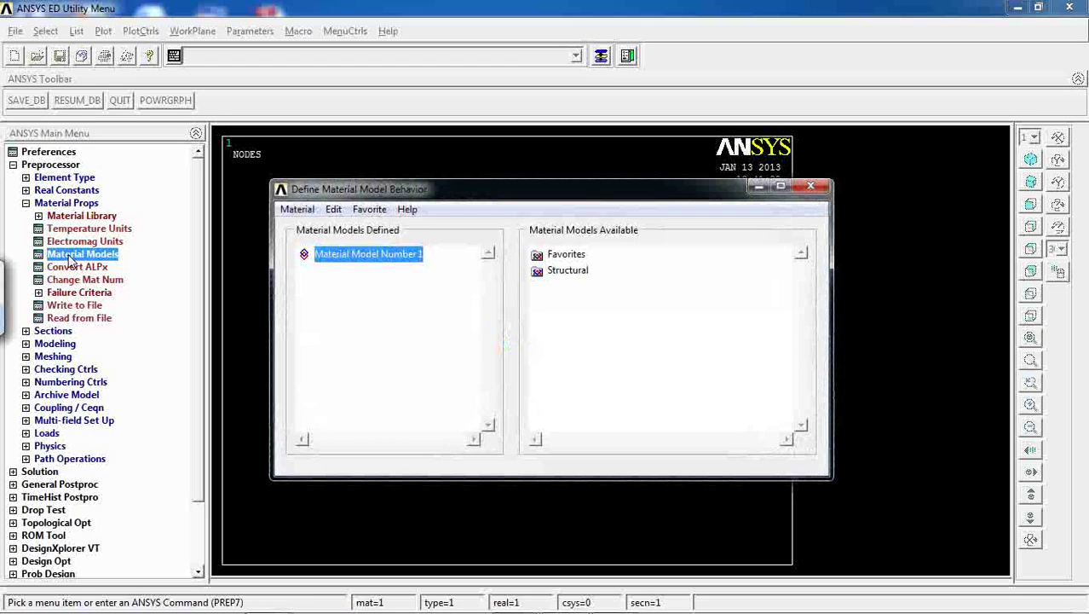
{"action": "left_click_drag", "start_coordinate": [527, 187], "coordinate": [532, 104]}
{"action": "double_click", "coordinate": [566, 179]}
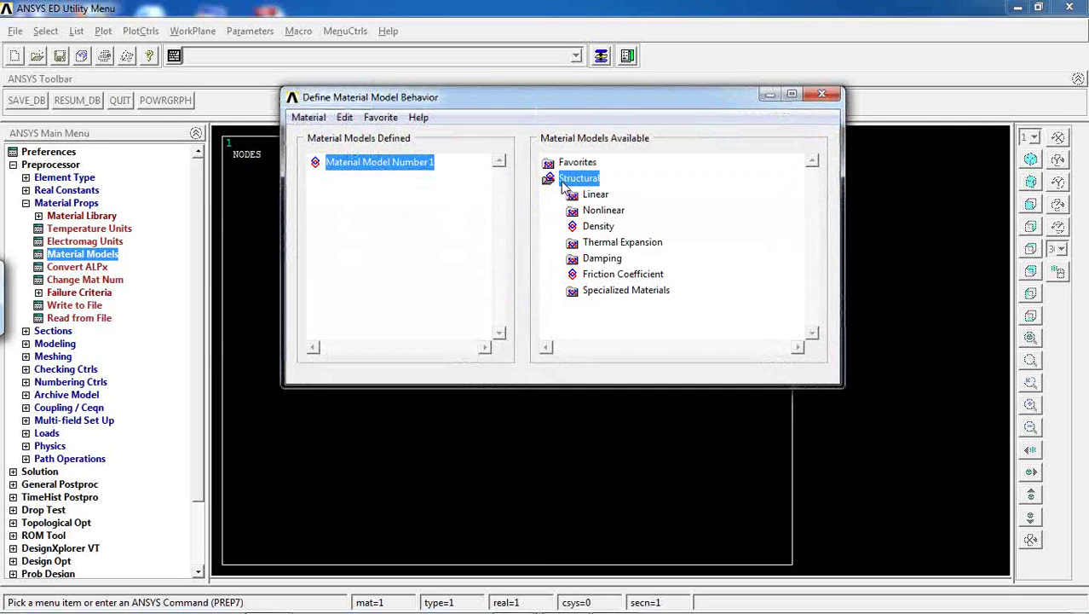
{"action": "left_click", "coordinate": [580, 196]}
{"action": "double_click", "coordinate": [579, 196]}
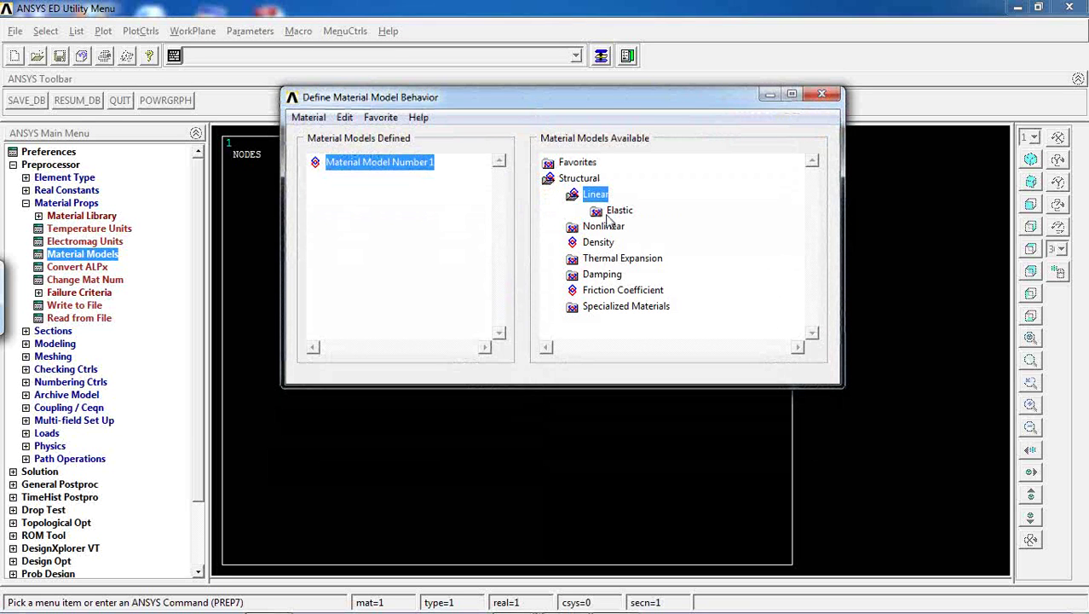
{"action": "double_click", "coordinate": [618, 211]}
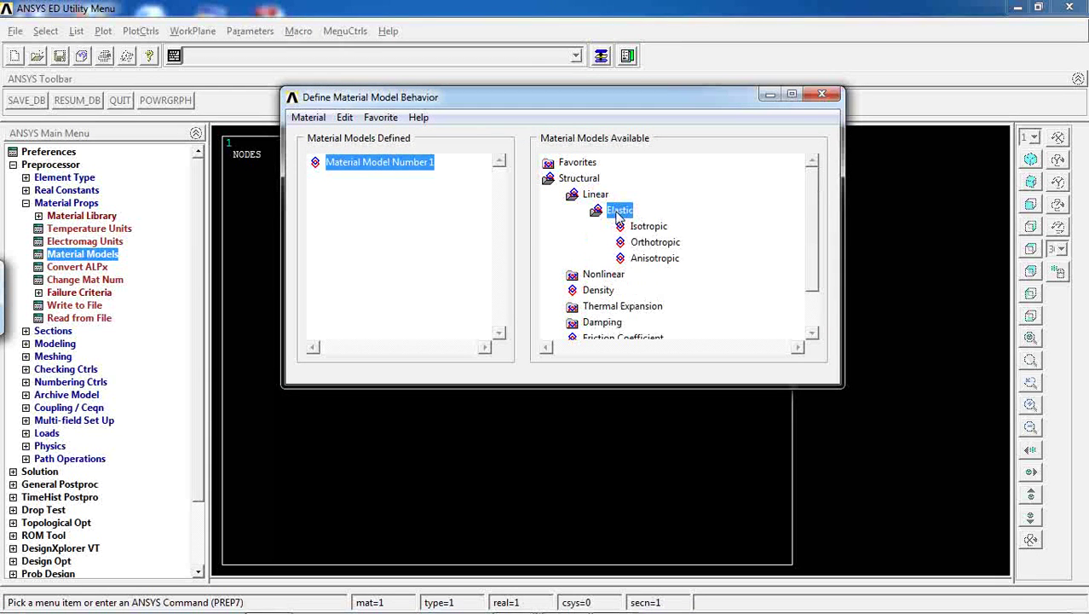
{"action": "double_click", "coordinate": [639, 227]}
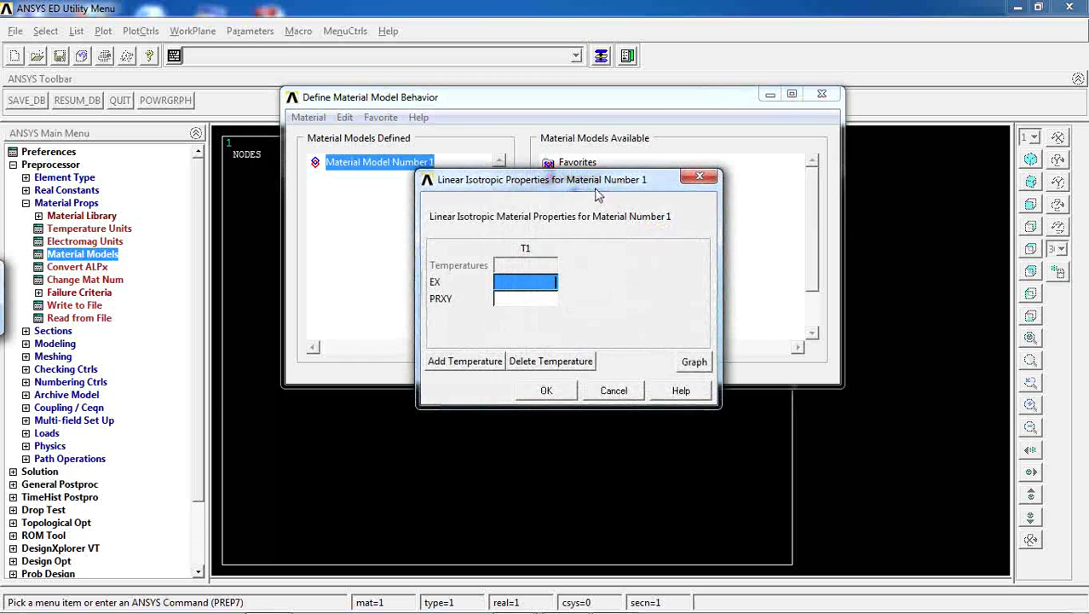
{"action": "left_click_drag", "start_coordinate": [597, 189], "coordinate": [344, 151]}
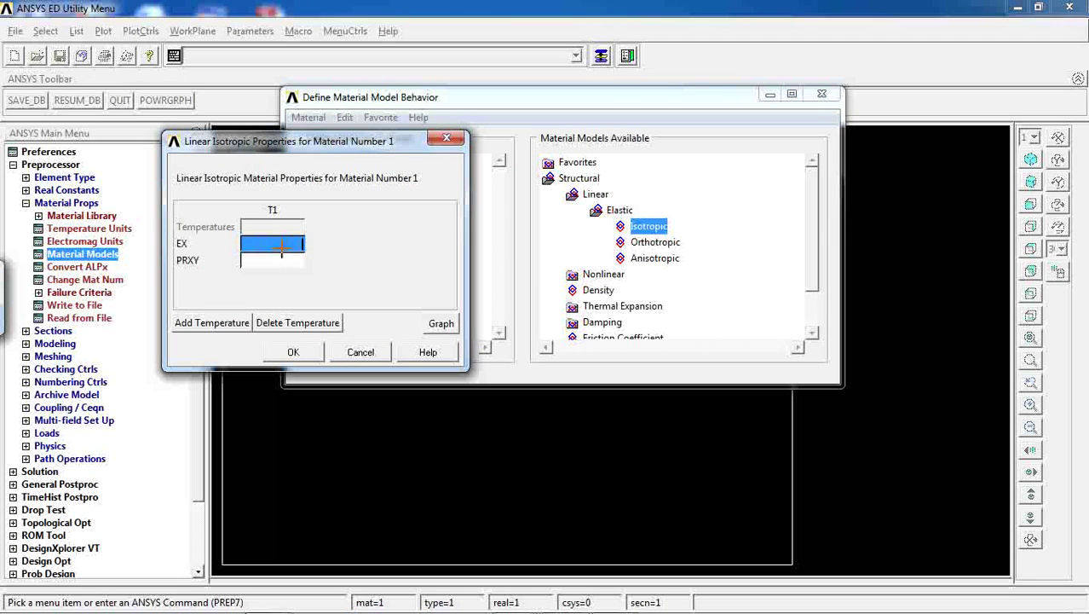
{"action": "type", "text": "2e"}
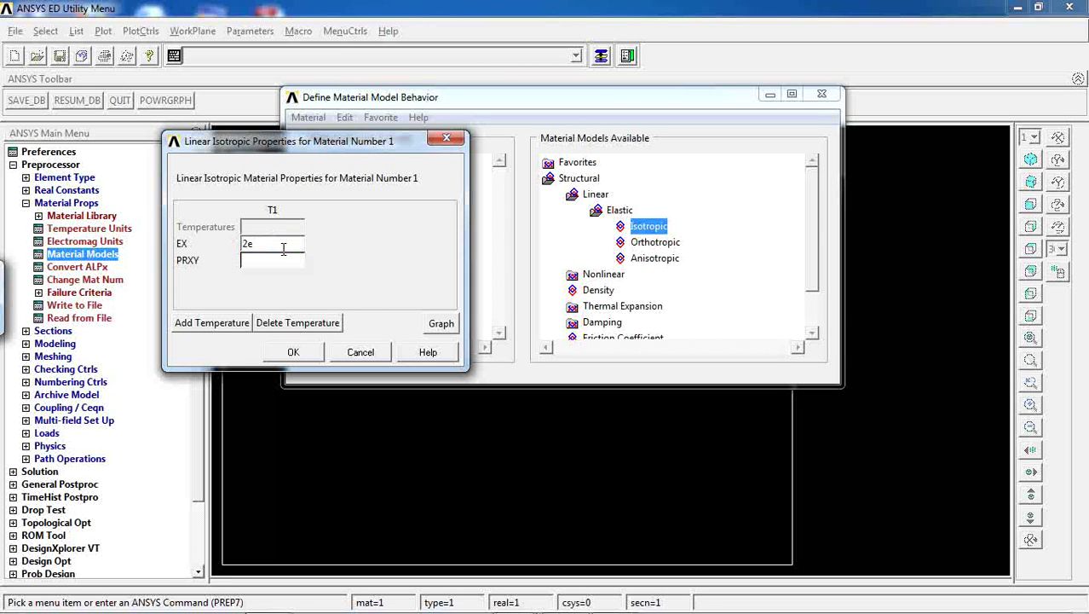
{"action": "type", "text": "11"}
{"action": "key", "text": "Tab"}
{"action": "type", "text": "0.3"}
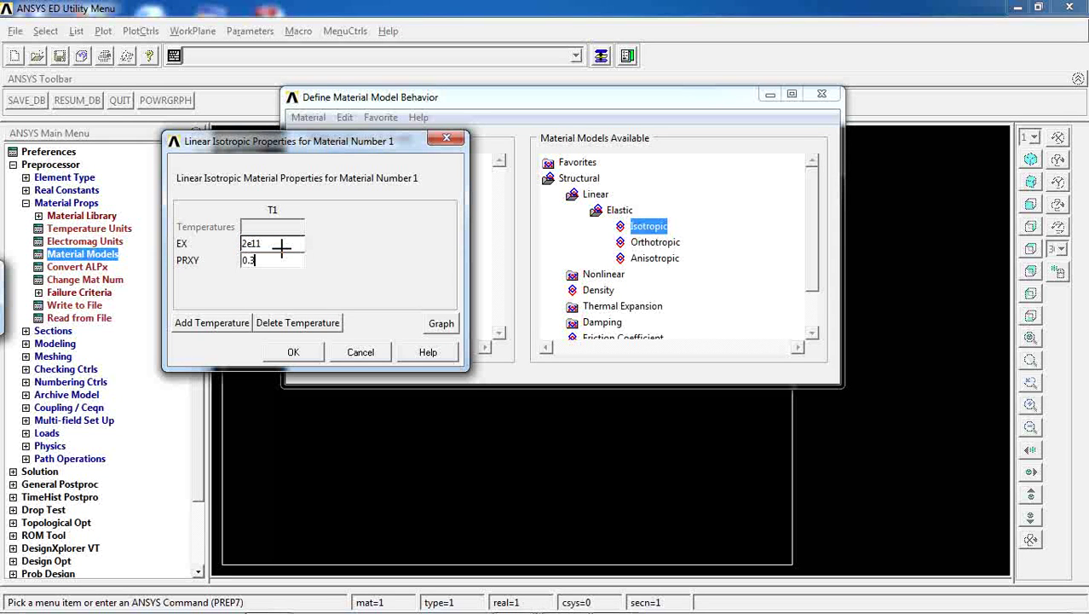
{"action": "left_click", "coordinate": [293, 351]}
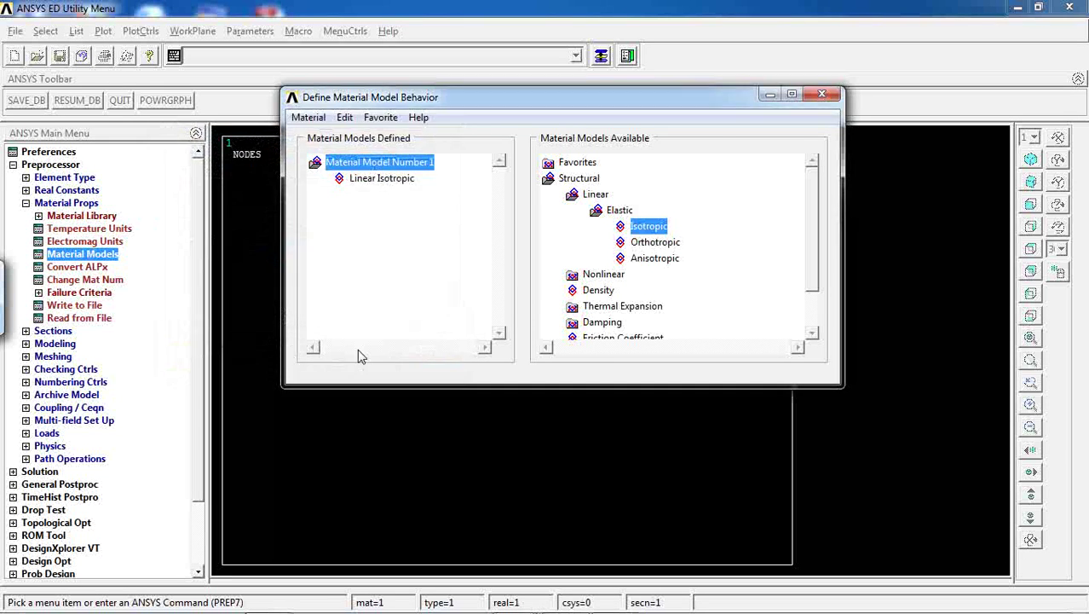
Step: Set the structural density of material model 1 to 7800
{"action": "double_click", "coordinate": [606, 294]}
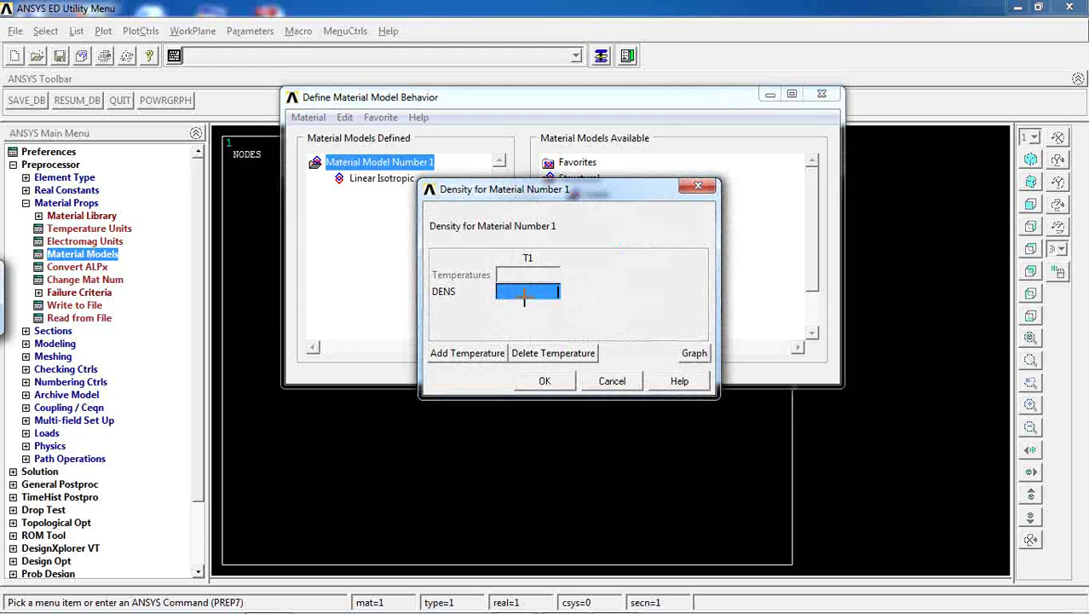
{"action": "type", "text": "7800"}
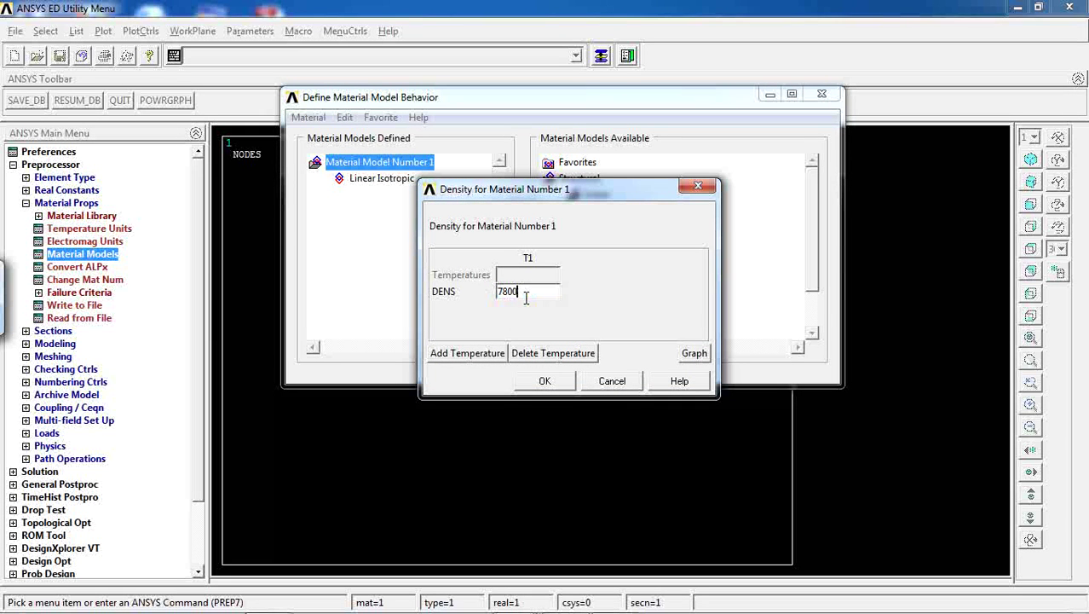
{"action": "left_click", "coordinate": [544, 382]}
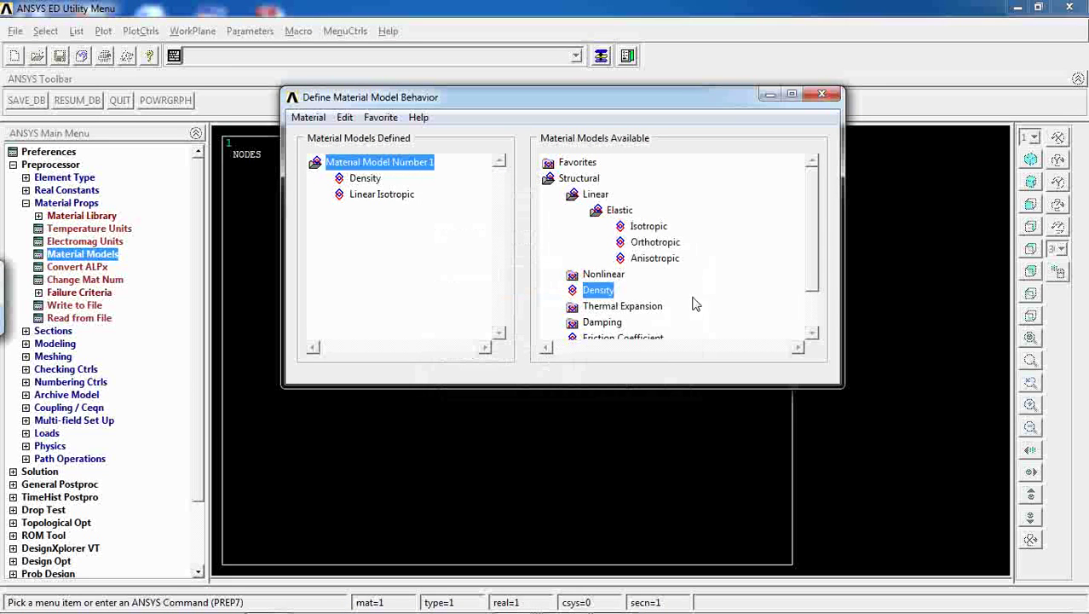
Step: Add an isotropic instantaneous thermal expansion coefficient CTEX of 13e-6 to material model 1 and close the material definition window
{"action": "left_click_drag", "start_coordinate": [822, 220], "coordinate": [815, 260]}
{"action": "double_click", "coordinate": [624, 258]}
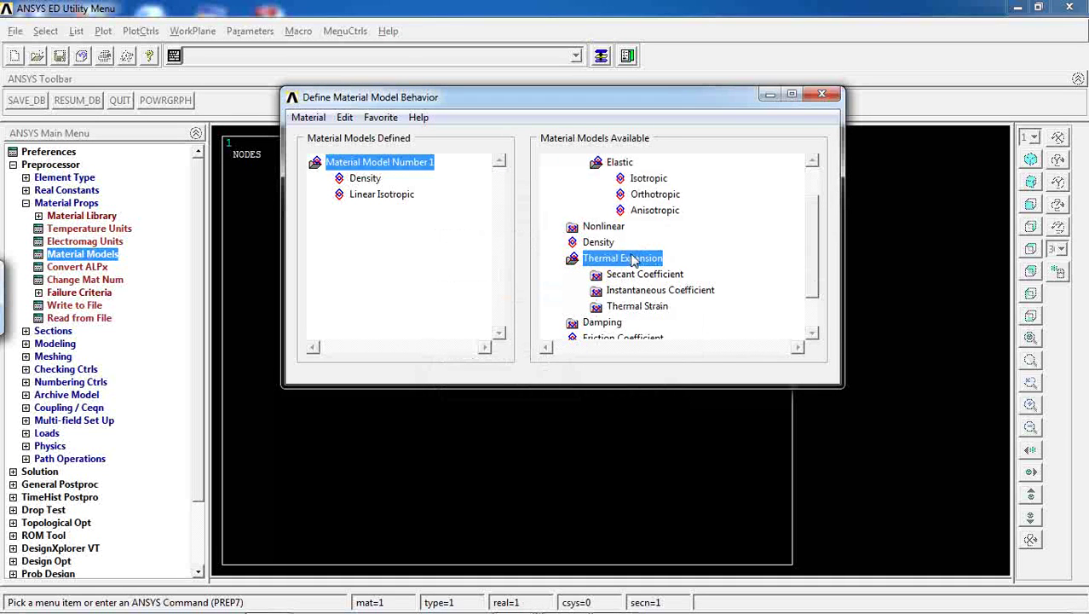
{"action": "double_click", "coordinate": [619, 292]}
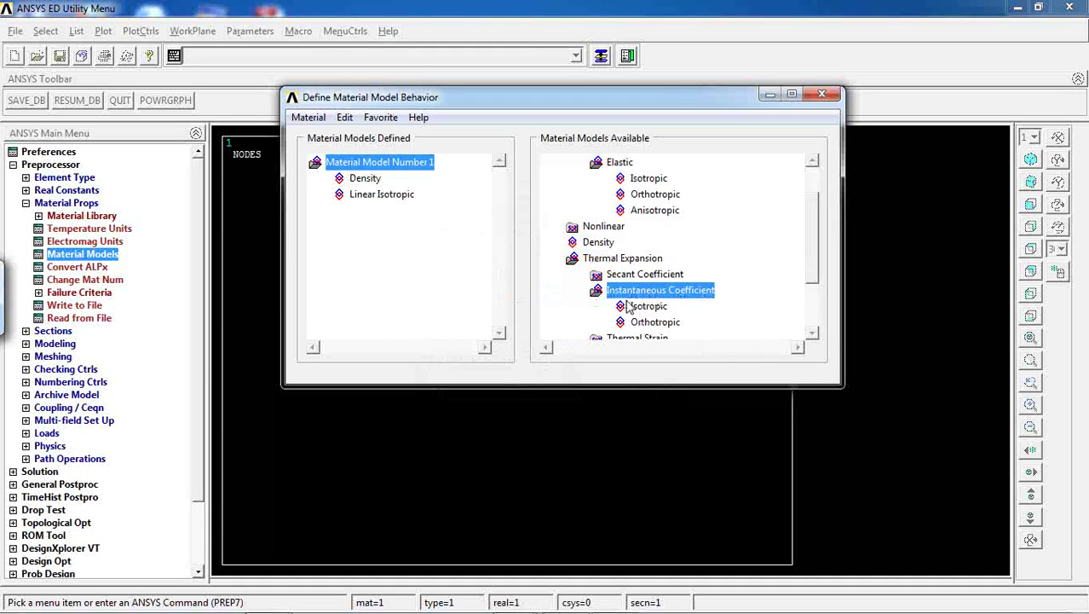
{"action": "double_click", "coordinate": [635, 306]}
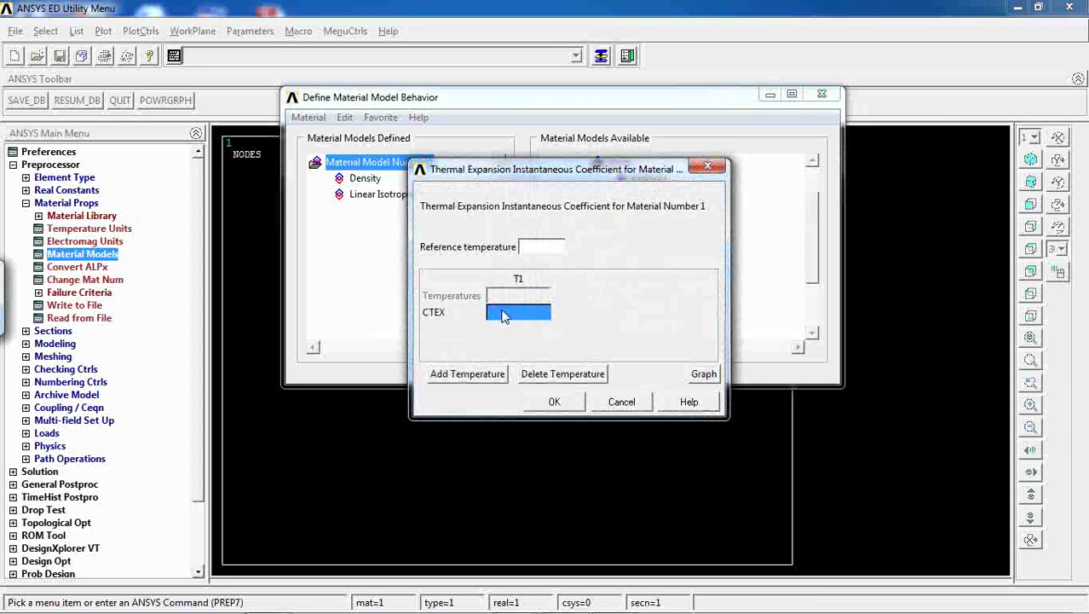
{"action": "left_click", "coordinate": [503, 315]}
{"action": "type", "text": "13e-6"}
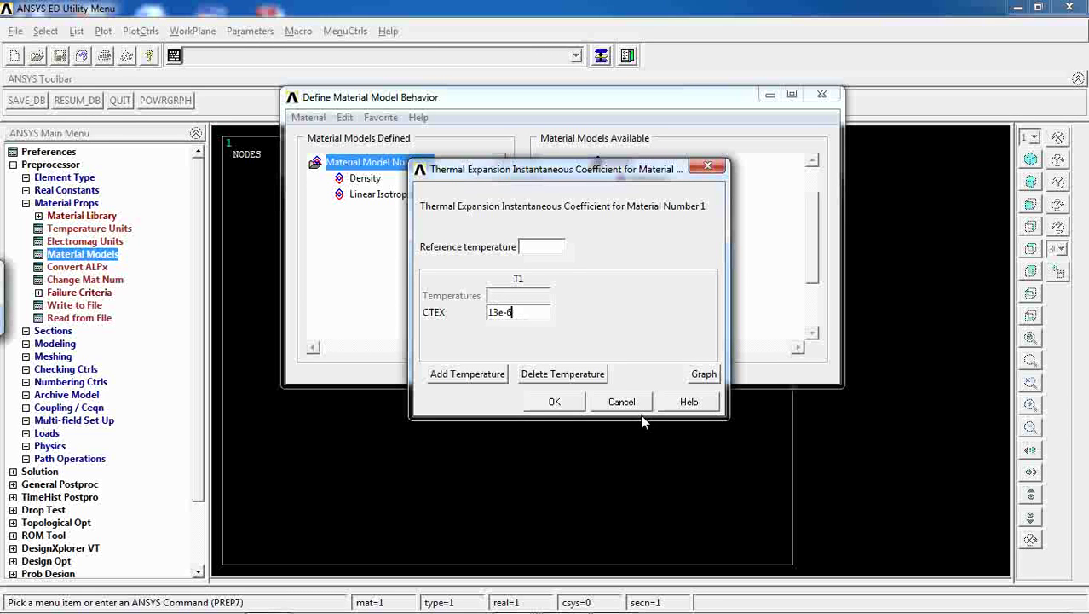
{"action": "left_click", "coordinate": [555, 402]}
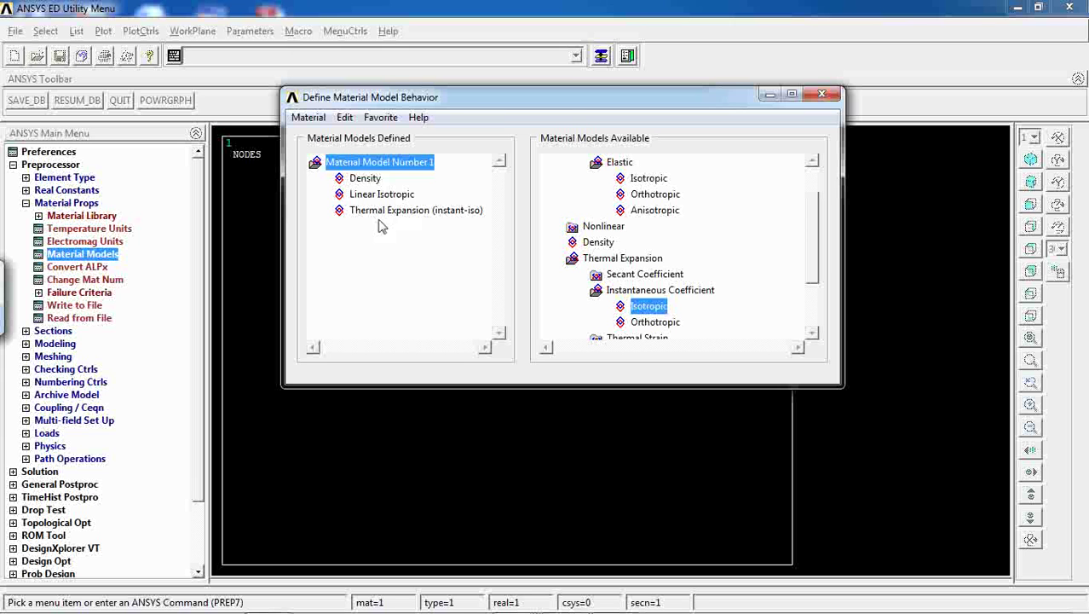
{"action": "left_click", "coordinate": [309, 118]}
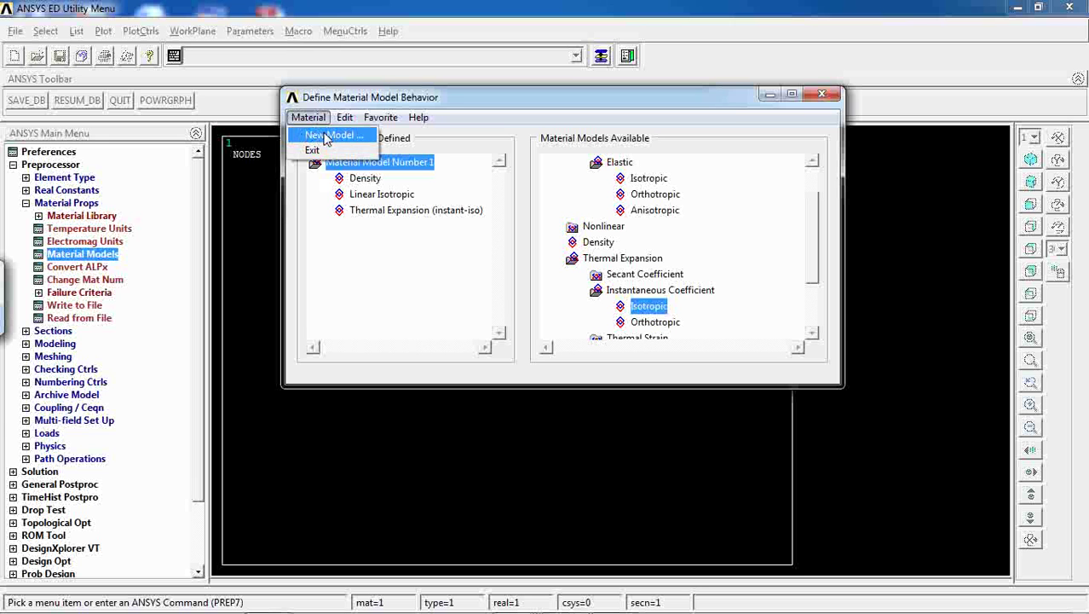
{"action": "left_click", "coordinate": [341, 235]}
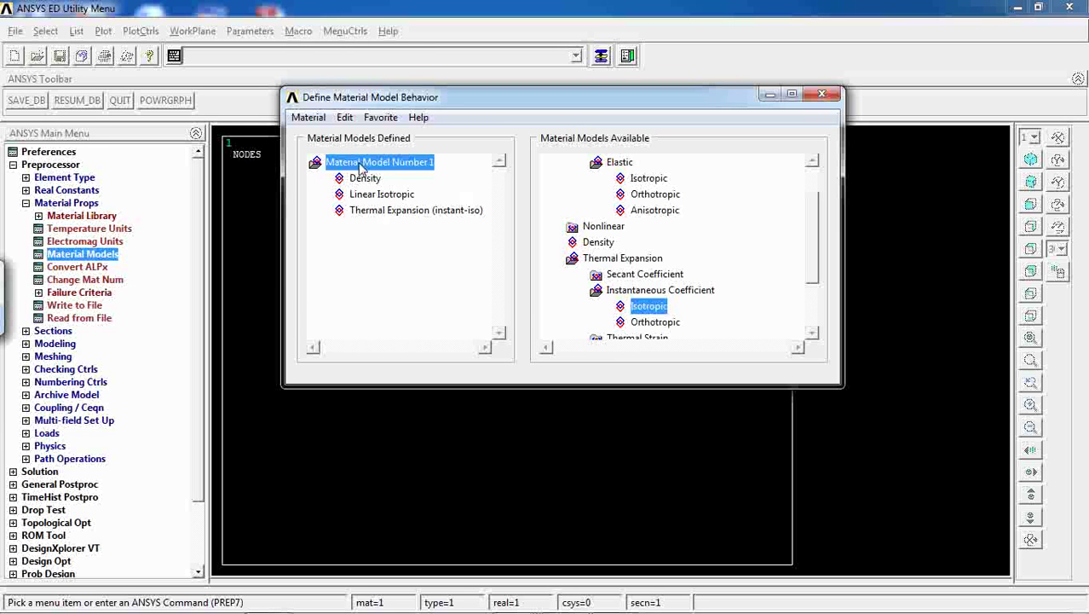
{"action": "left_click", "coordinate": [823, 94]}
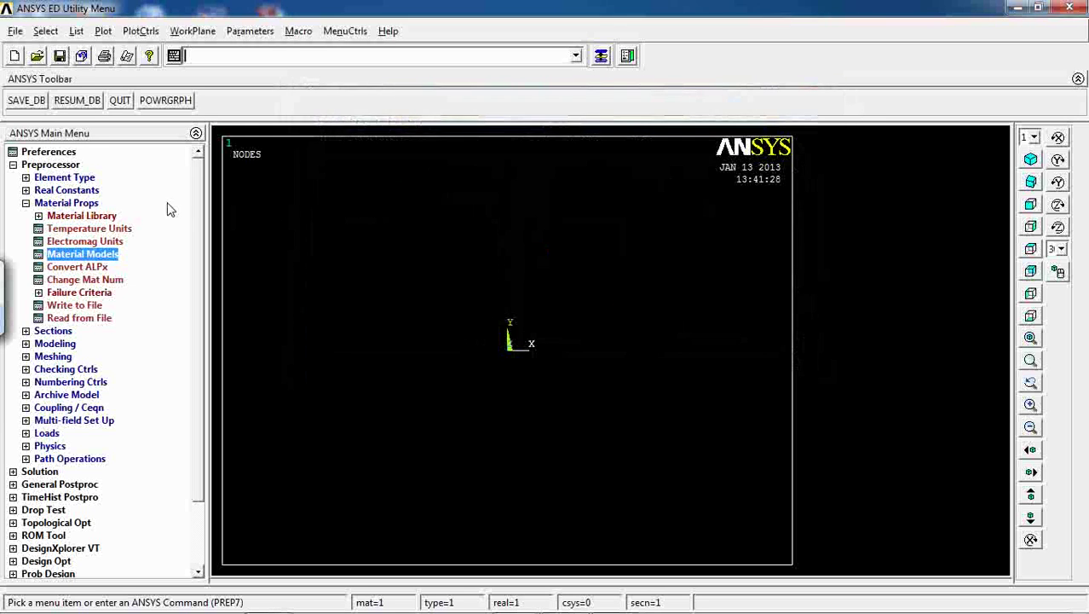
Step: Create two keypoints in the active coordinate system at X 0, Y 0 and at X 0, Y 300
{"action": "left_click", "coordinate": [66, 202]}
{"action": "left_click", "coordinate": [55, 228]}
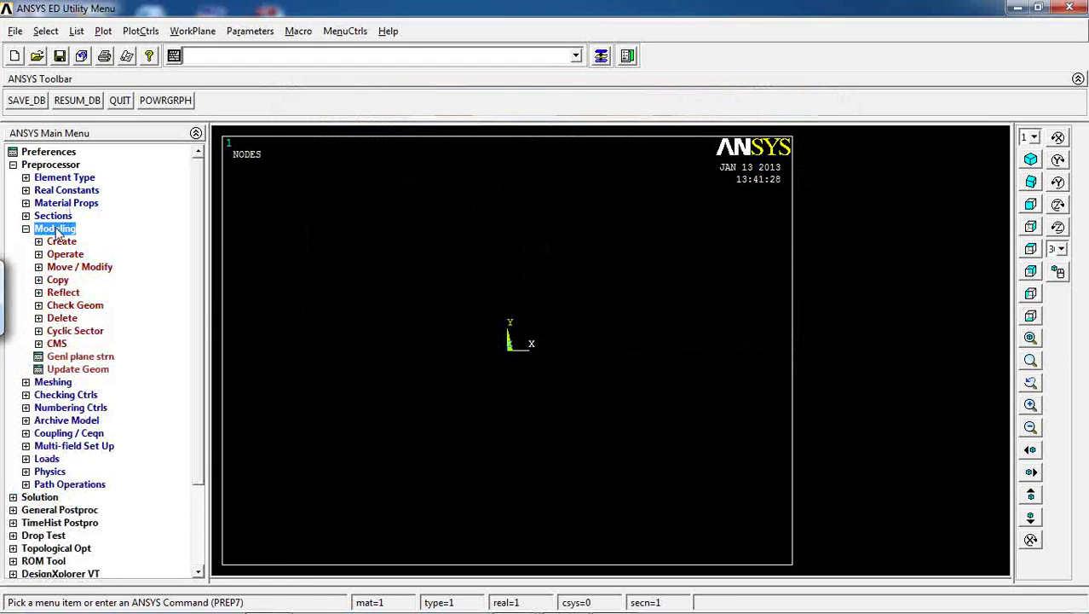
{"action": "left_click", "coordinate": [61, 242]}
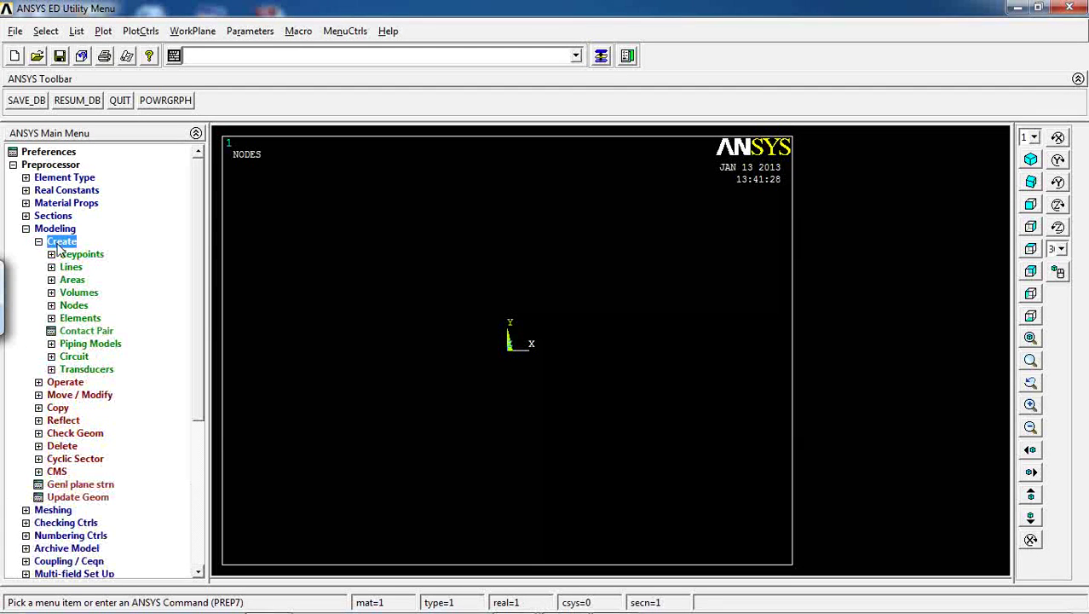
{"action": "left_click_drag", "start_coordinate": [197, 185], "coordinate": [198, 207]}
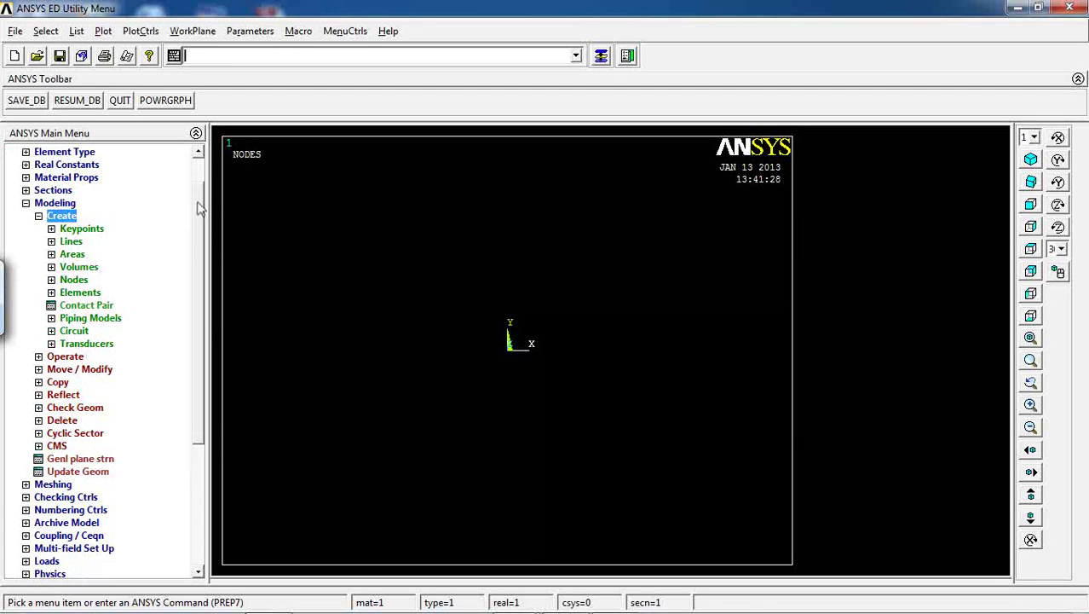
{"action": "left_click", "coordinate": [83, 230]}
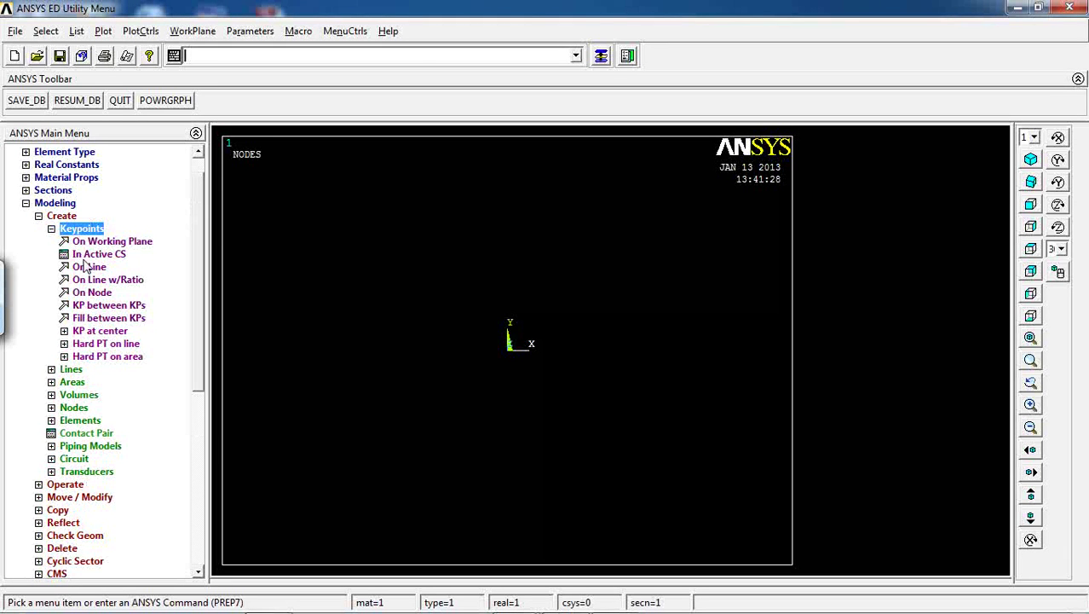
{"action": "left_click", "coordinate": [94, 254]}
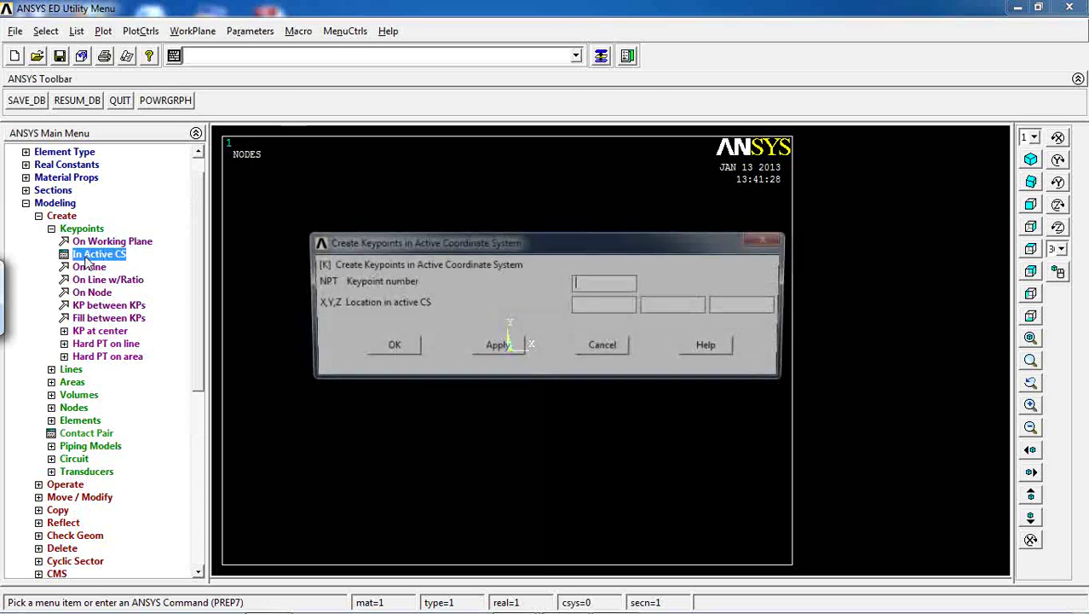
{"action": "left_click", "coordinate": [588, 311]}
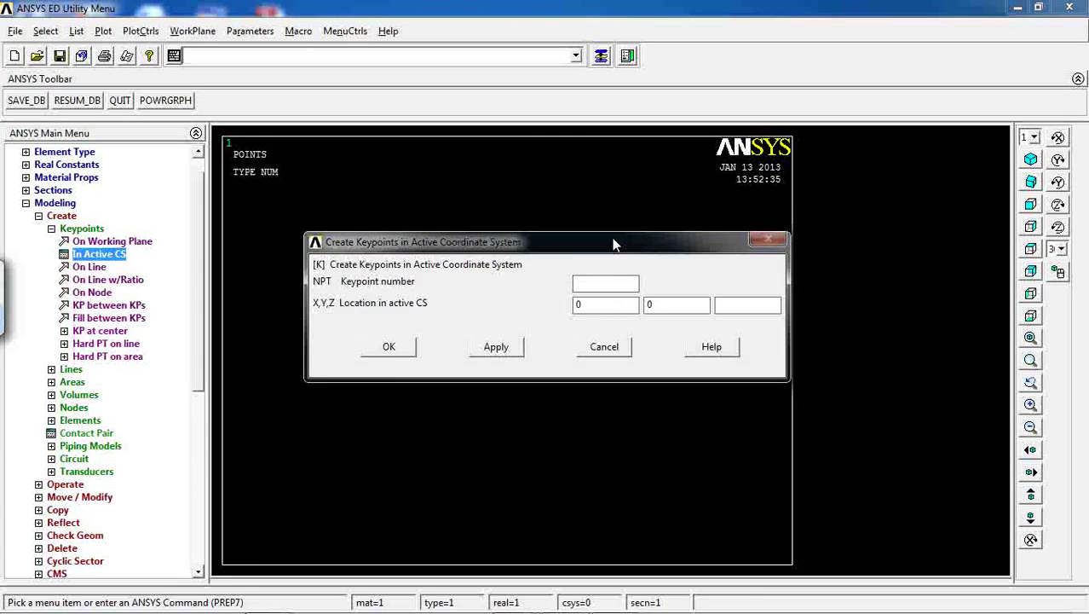
{"action": "left_click_drag", "start_coordinate": [614, 245], "coordinate": [410, 335]}
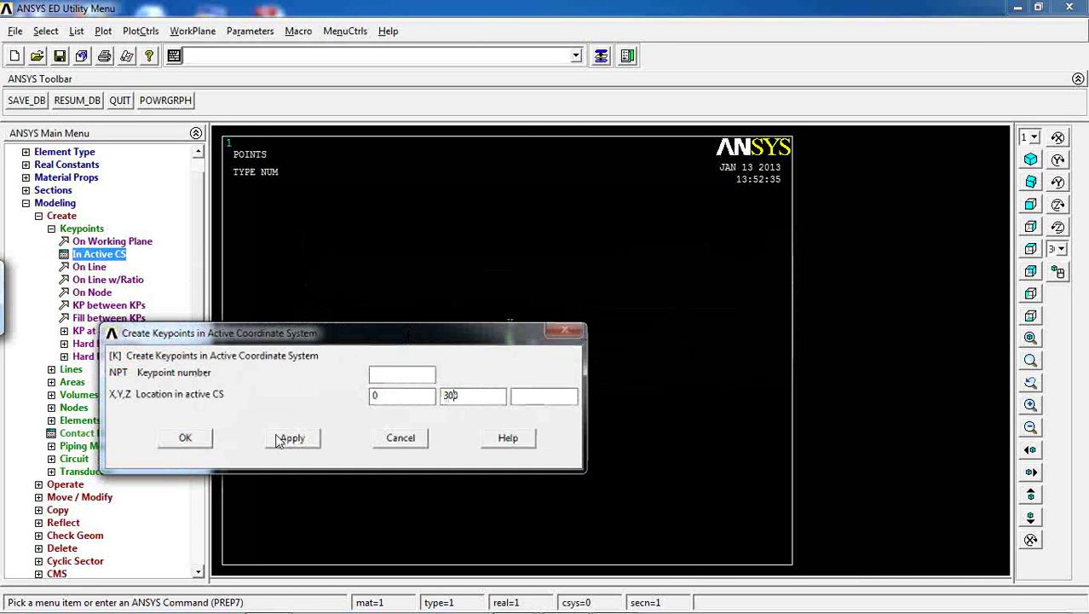
{"action": "left_click", "coordinate": [188, 437]}
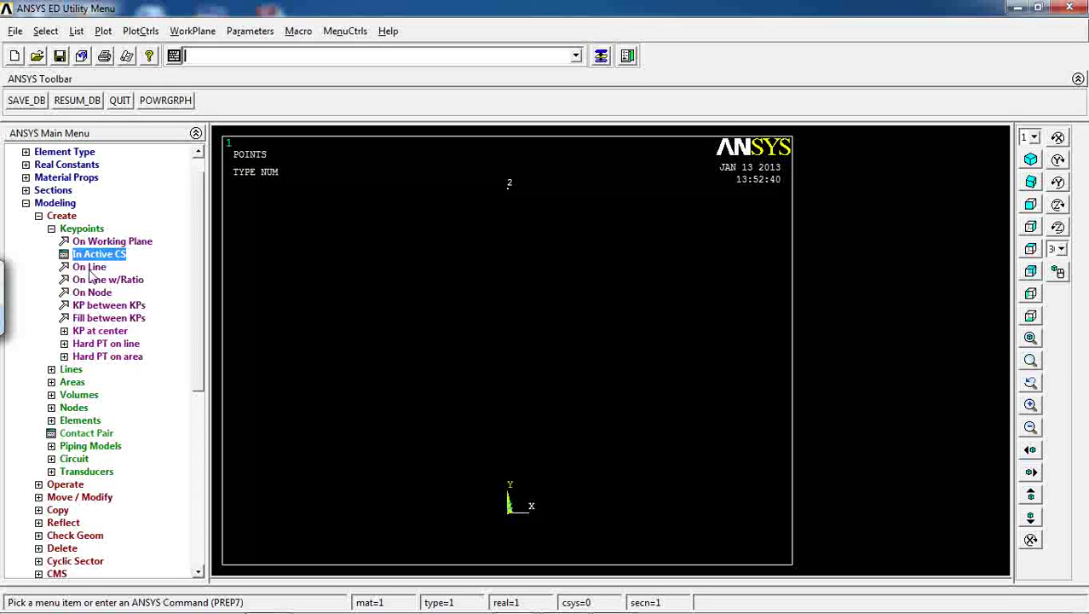
Step: Create a straight line from the keypoint at the origin to keypoint 2 above it
{"action": "left_click", "coordinate": [81, 229]}
{"action": "left_click", "coordinate": [71, 241]}
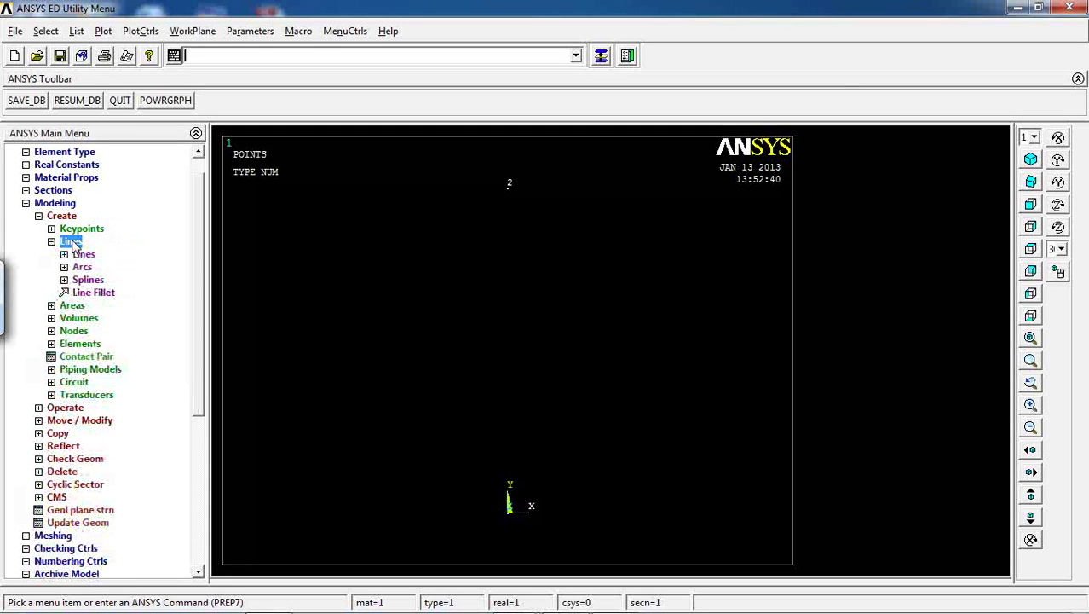
{"action": "left_click", "coordinate": [84, 254]}
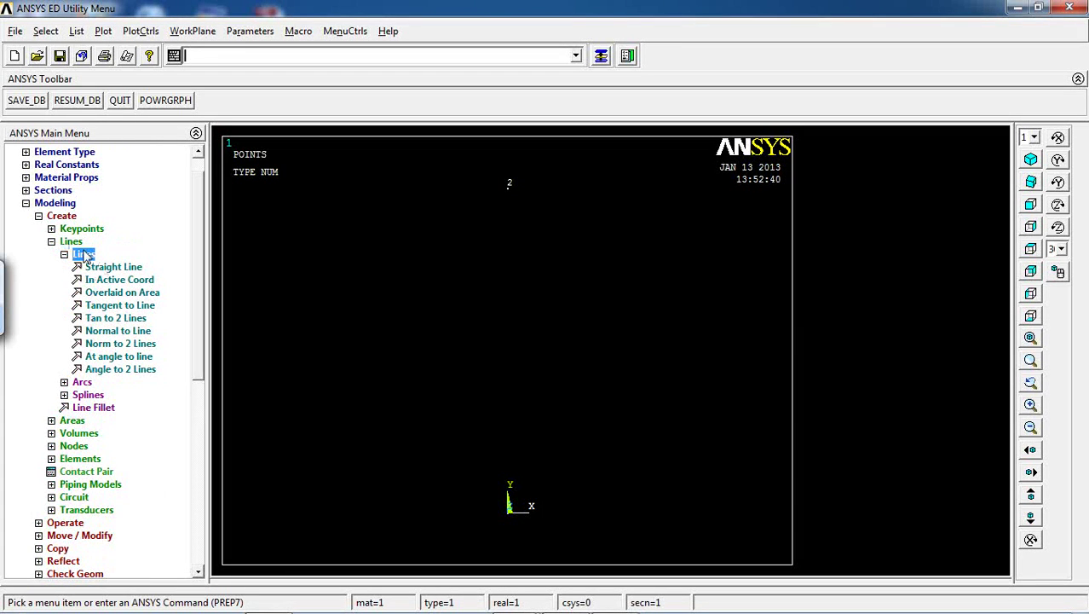
{"action": "left_click", "coordinate": [108, 268]}
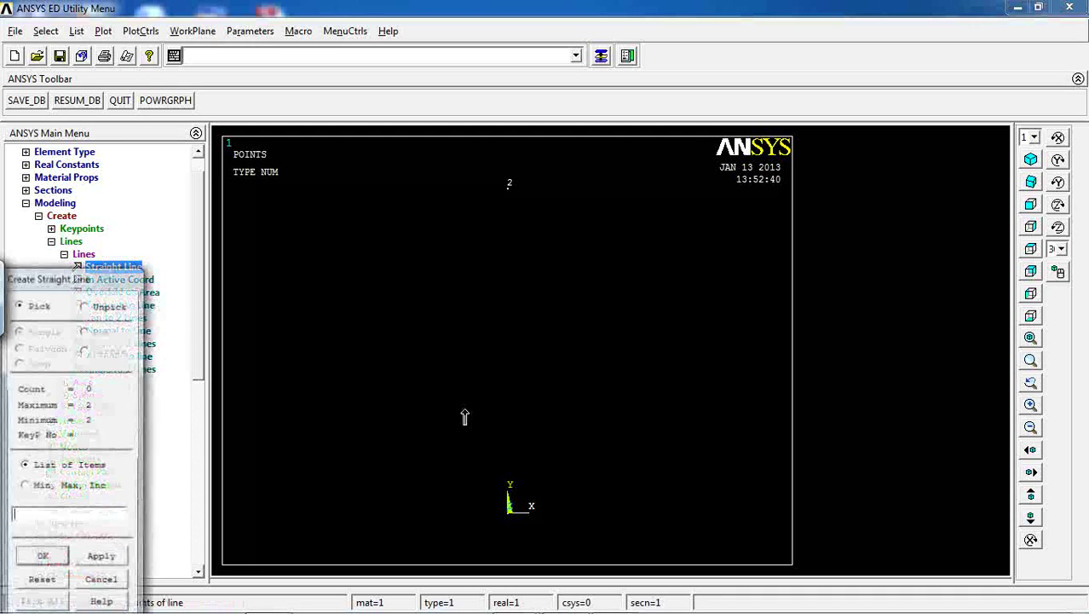
{"action": "left_click", "coordinate": [503, 507]}
{"action": "left_click", "coordinate": [512, 222]}
{"action": "left_click", "coordinate": [42, 558]}
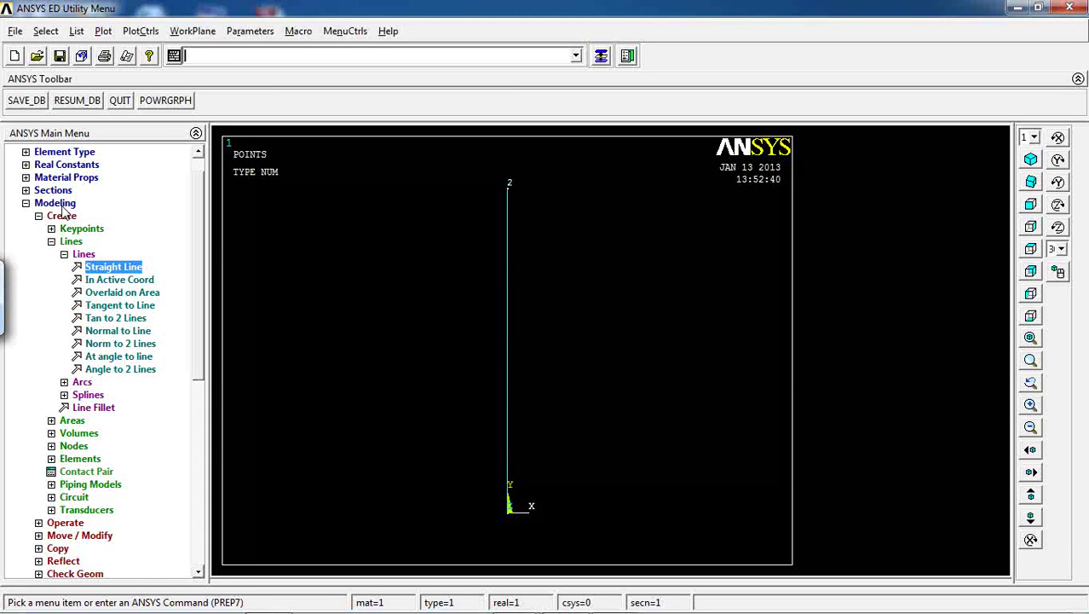
Step: Assign a manual element size to the vertical line by specifying its number of element divisions
{"action": "left_click", "coordinate": [58, 204]}
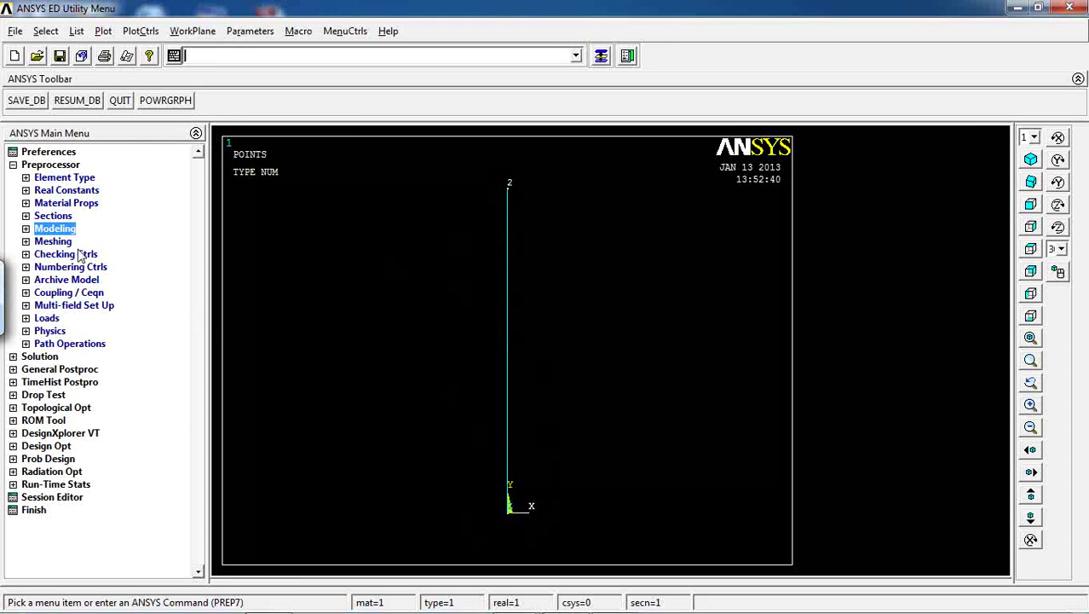
{"action": "left_click", "coordinate": [29, 241]}
{"action": "left_click", "coordinate": [58, 281]}
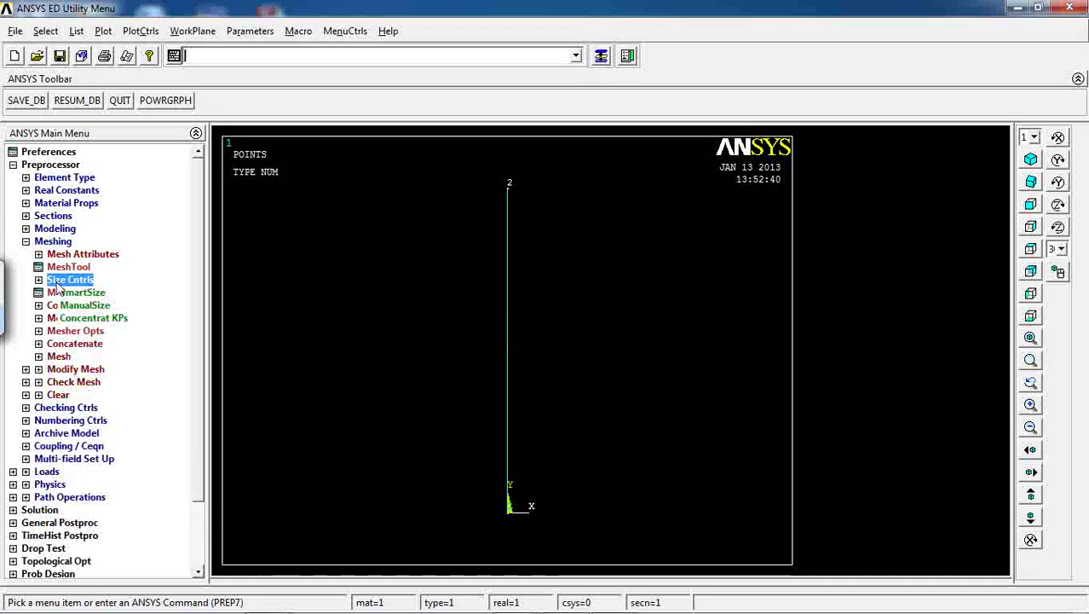
{"action": "left_click", "coordinate": [72, 307]}
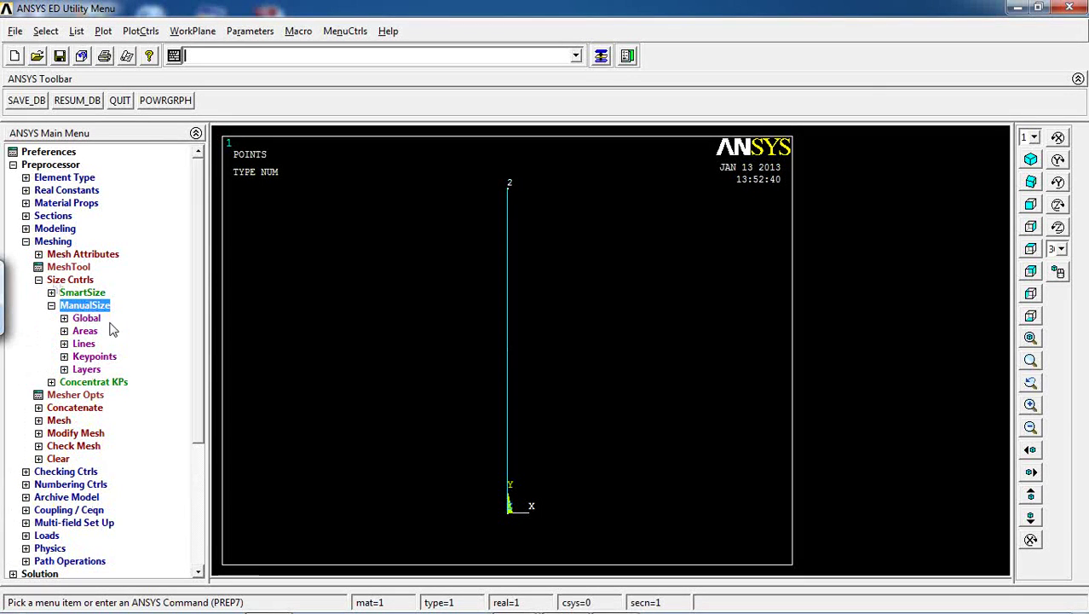
{"action": "left_click", "coordinate": [85, 344]}
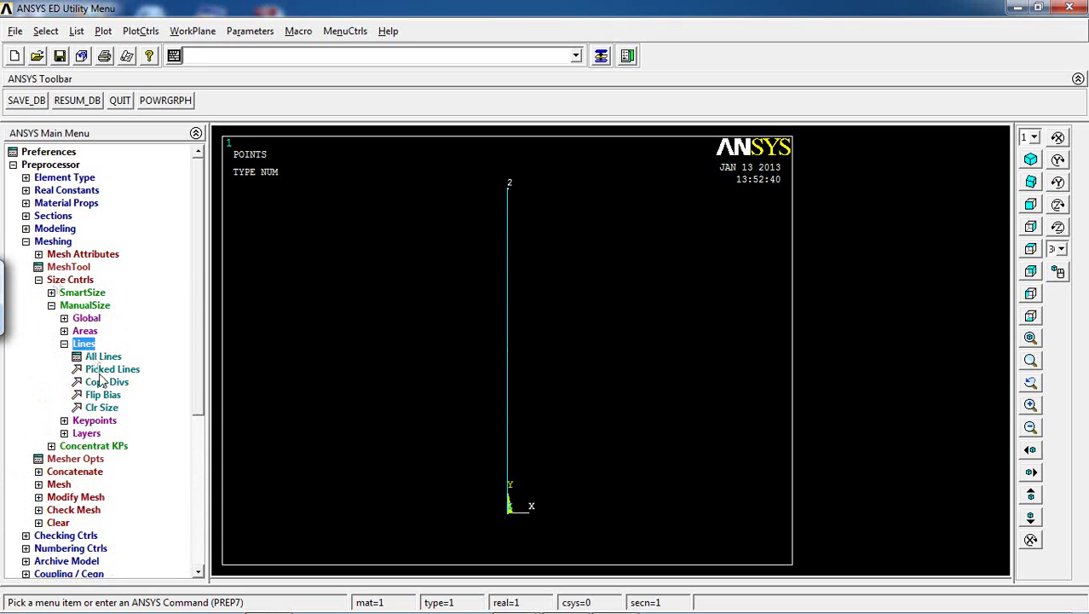
{"action": "left_click", "coordinate": [101, 372]}
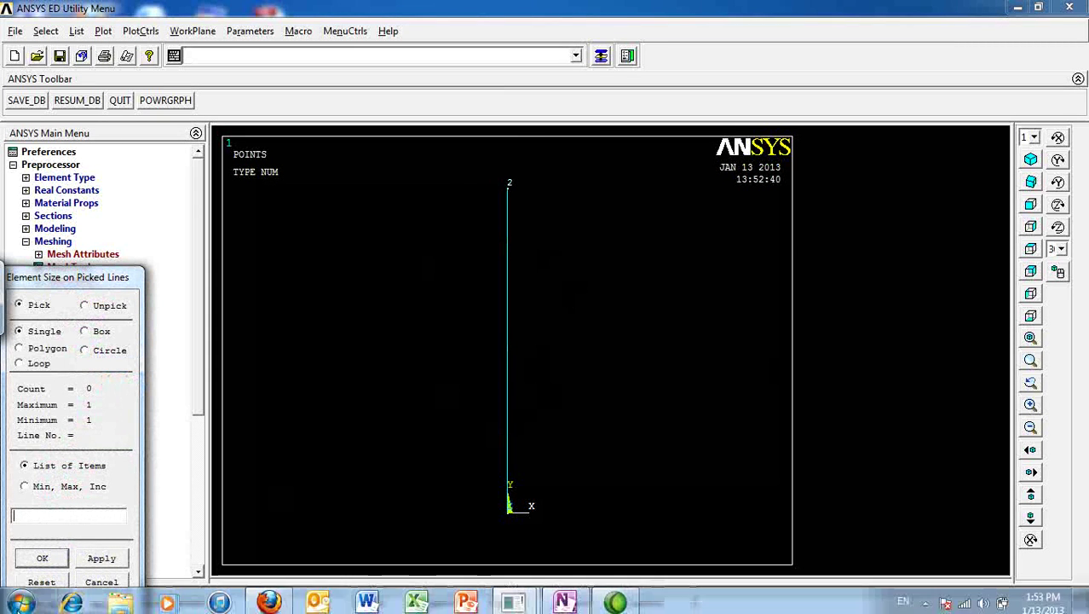
{"action": "left_click_drag", "start_coordinate": [78, 278], "coordinate": [92, 197]}
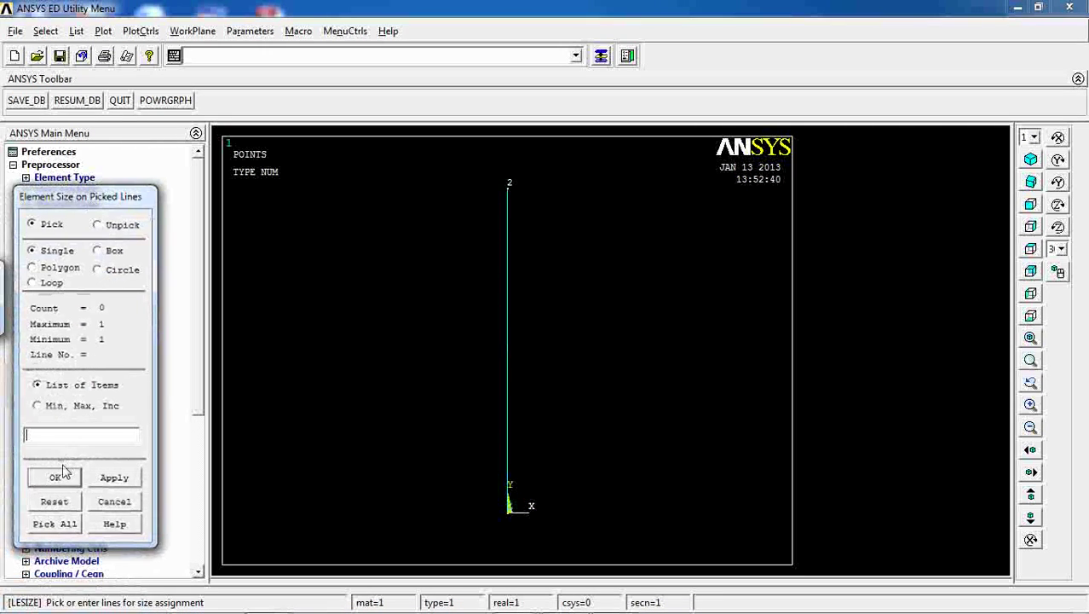
{"action": "left_click", "coordinate": [64, 525]}
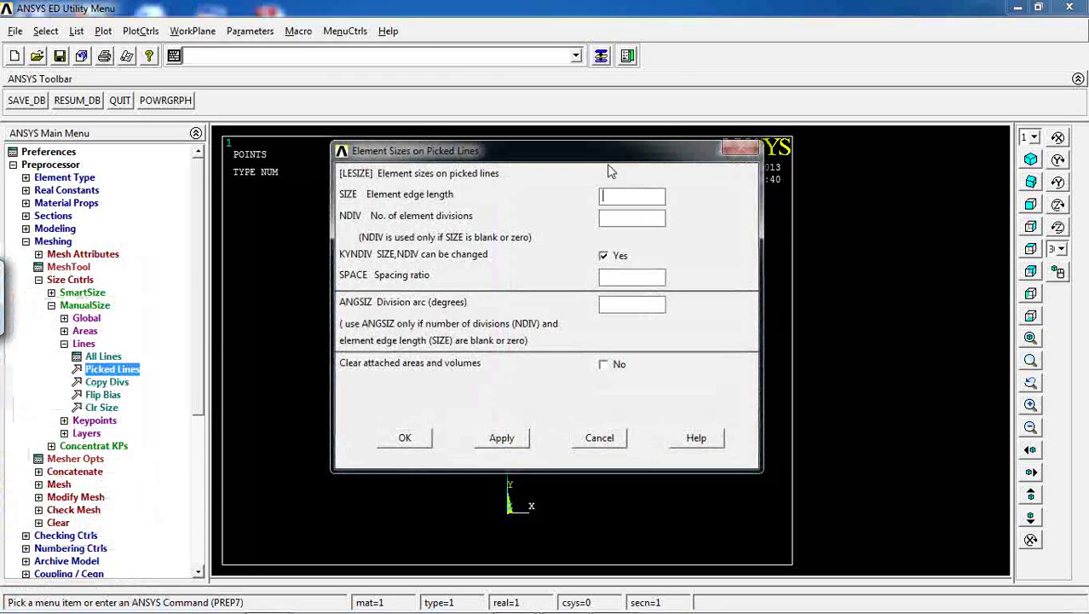
{"action": "left_click_drag", "start_coordinate": [586, 151], "coordinate": [422, 118]}
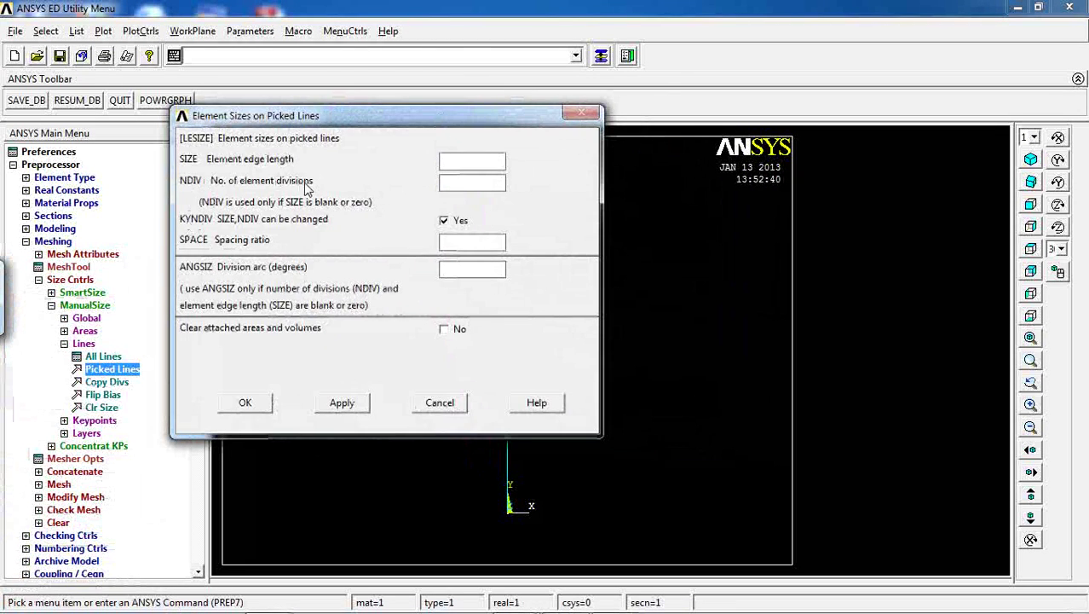
{"action": "left_click", "coordinate": [450, 186]}
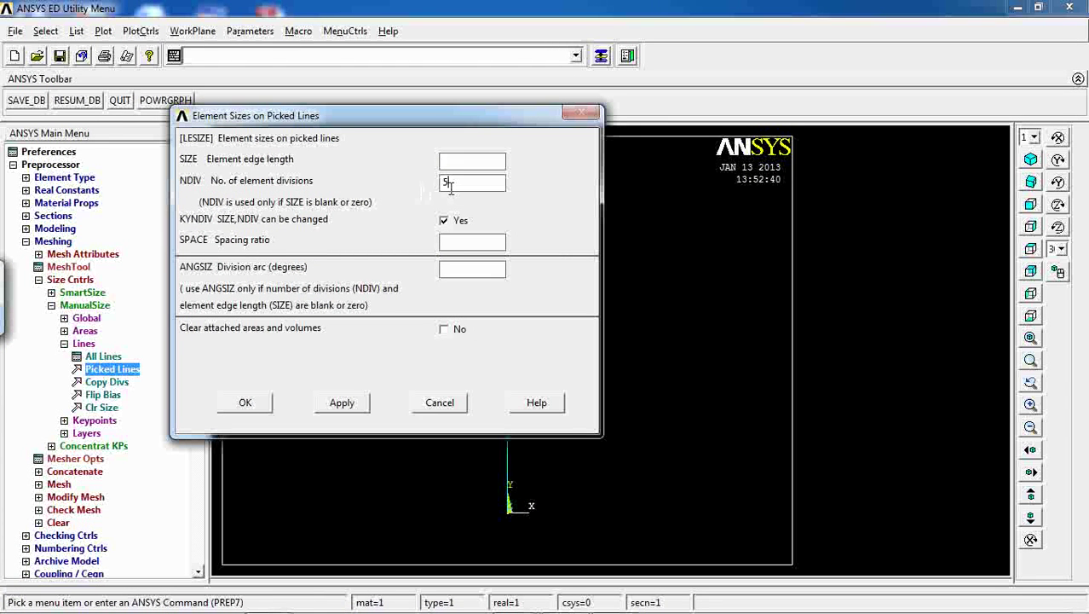
{"action": "left_click", "coordinate": [239, 407]}
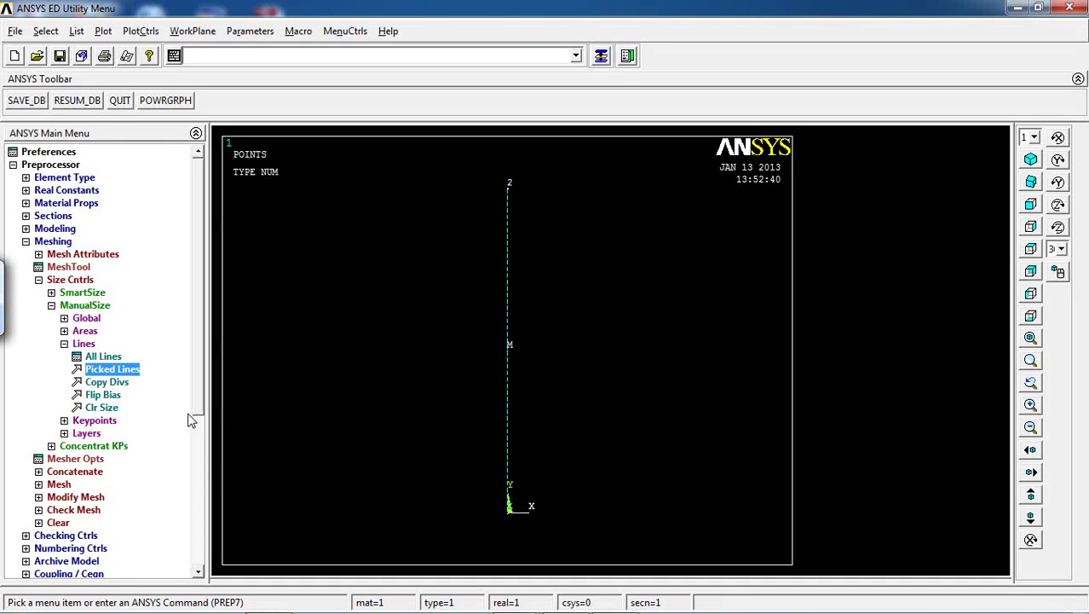
Step: Mesh the vertical line into beam elements
{"action": "double_click", "coordinate": [67, 282]}
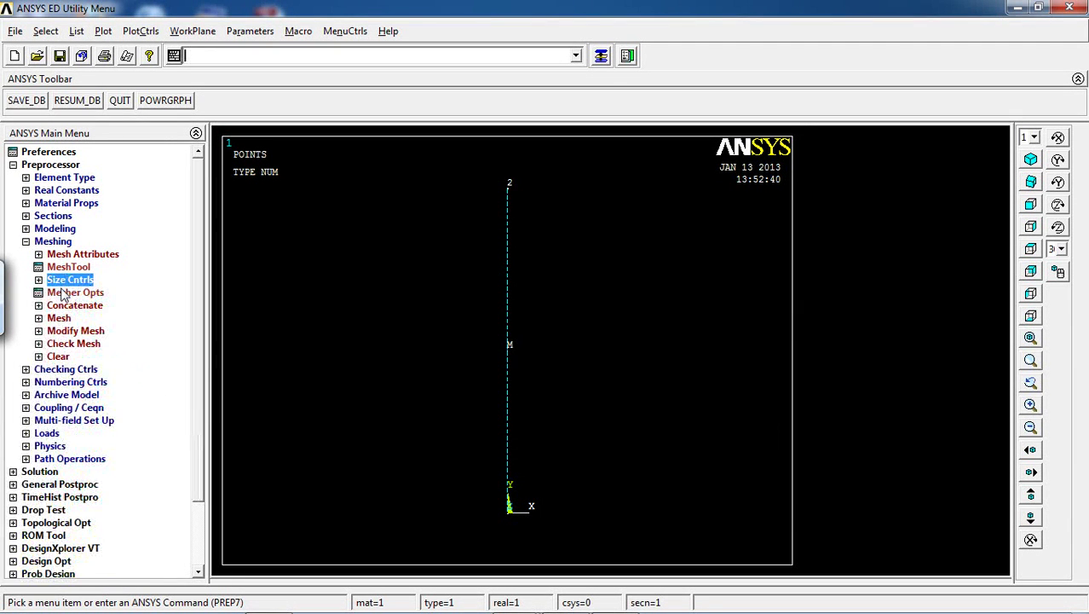
{"action": "double_click", "coordinate": [60, 318]}
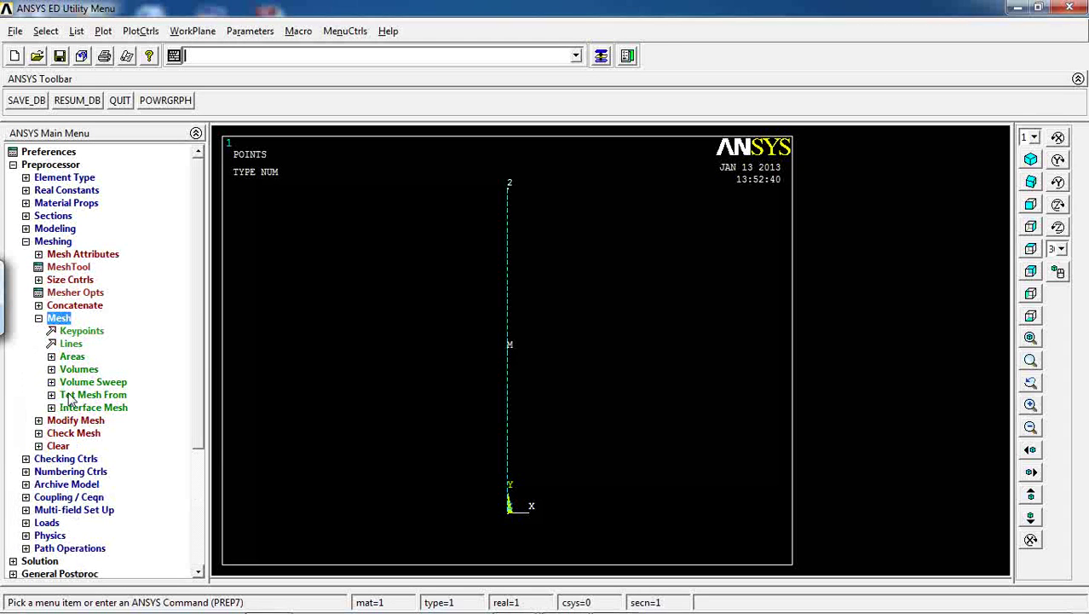
{"action": "left_click", "coordinate": [71, 345]}
{"action": "left_click", "coordinate": [467, 276]}
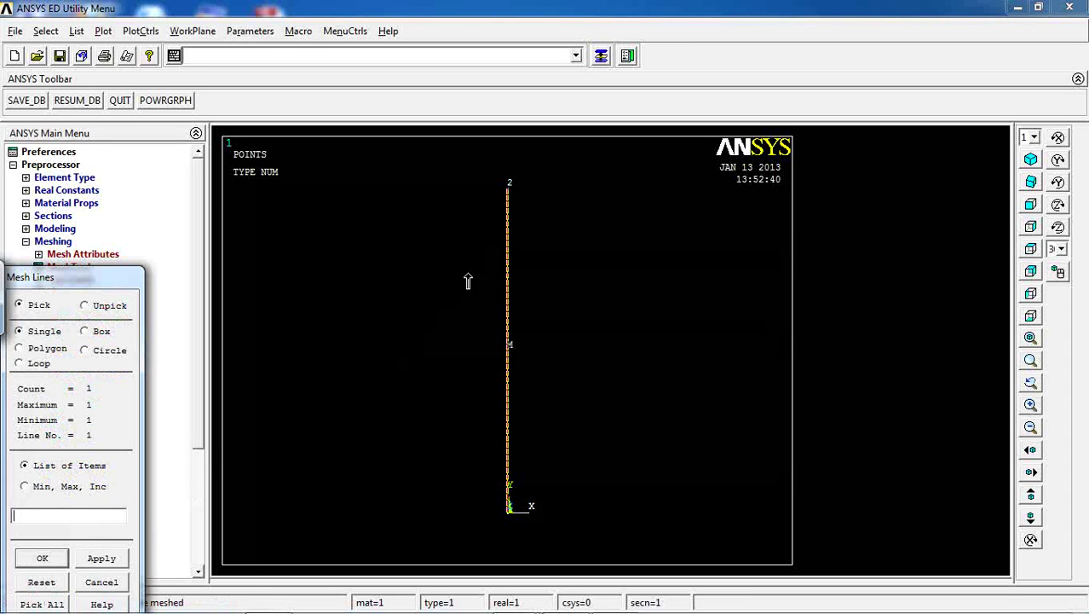
{"action": "left_click", "coordinate": [49, 559]}
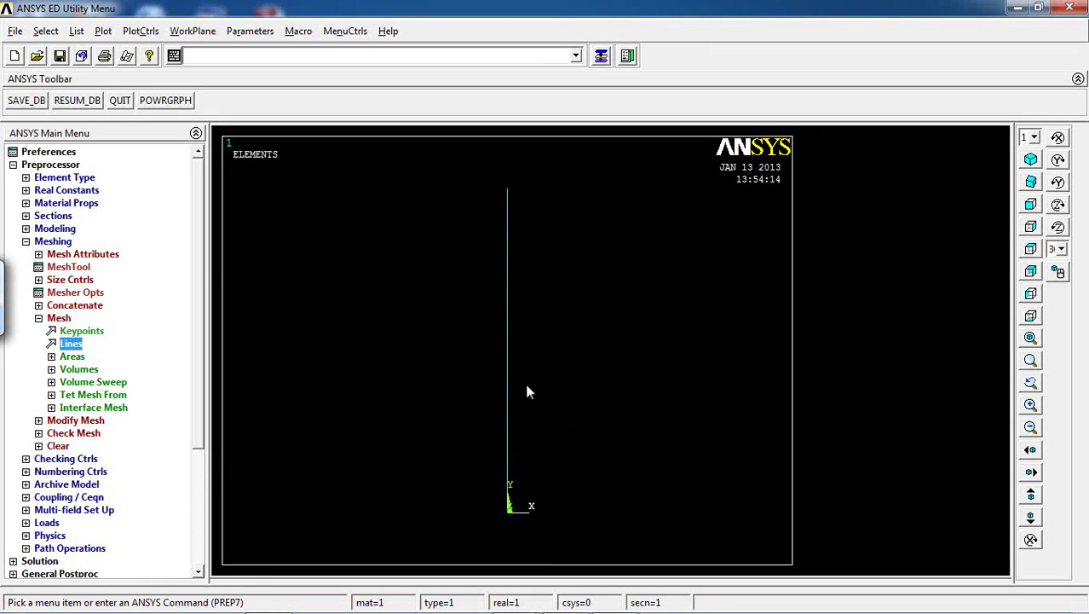
Step: Set the new analysis type to Static in the preprocessor's load definitions
{"action": "left_click", "coordinate": [59, 319]}
{"action": "left_click", "coordinate": [54, 243]}
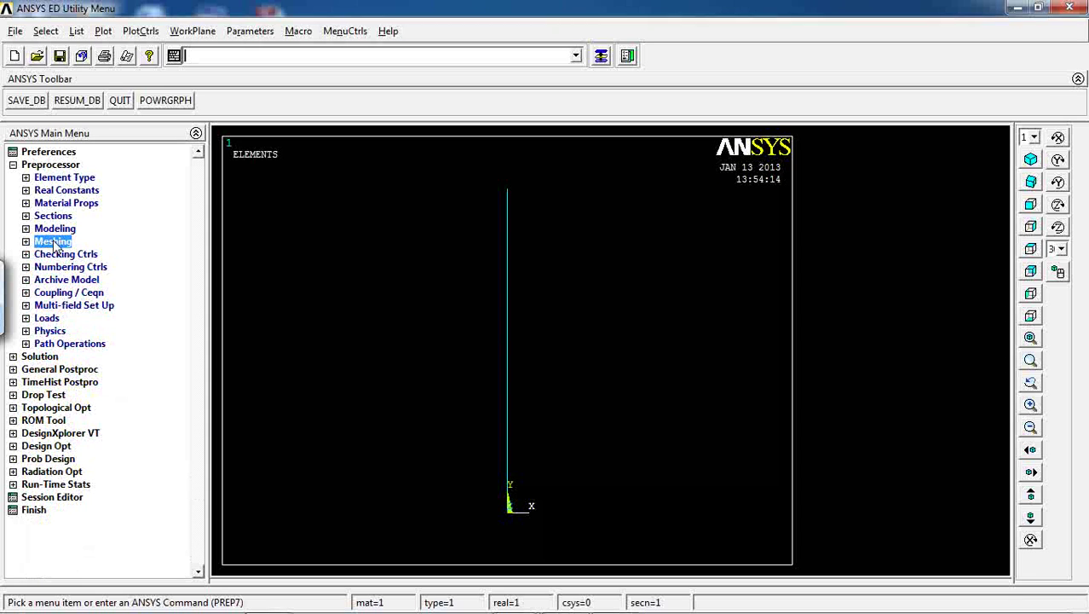
{"action": "left_click", "coordinate": [43, 319]}
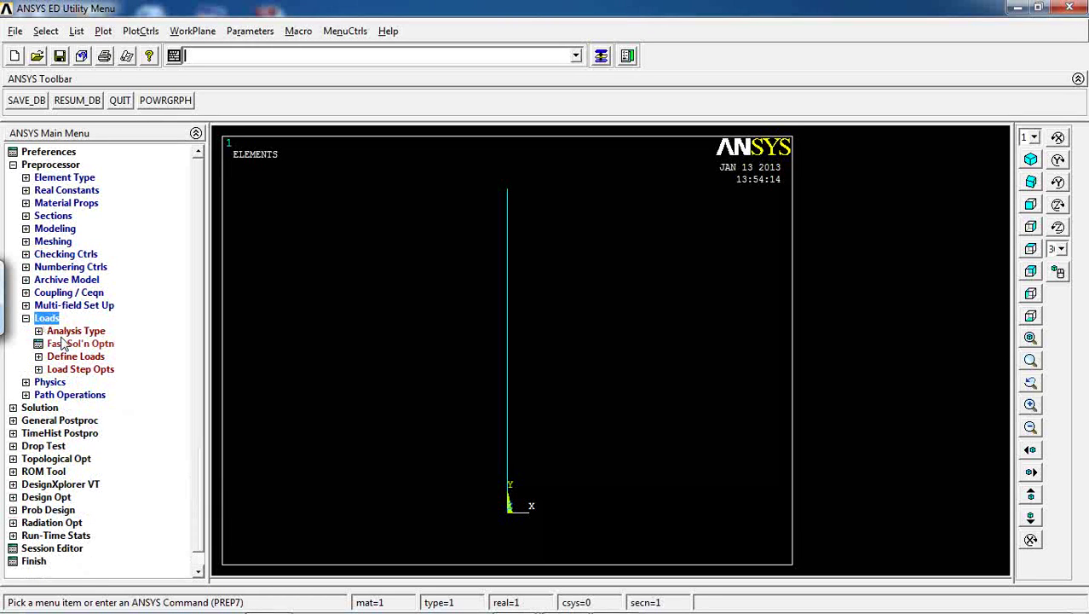
{"action": "left_click", "coordinate": [69, 332]}
{"action": "left_click", "coordinate": [81, 345]}
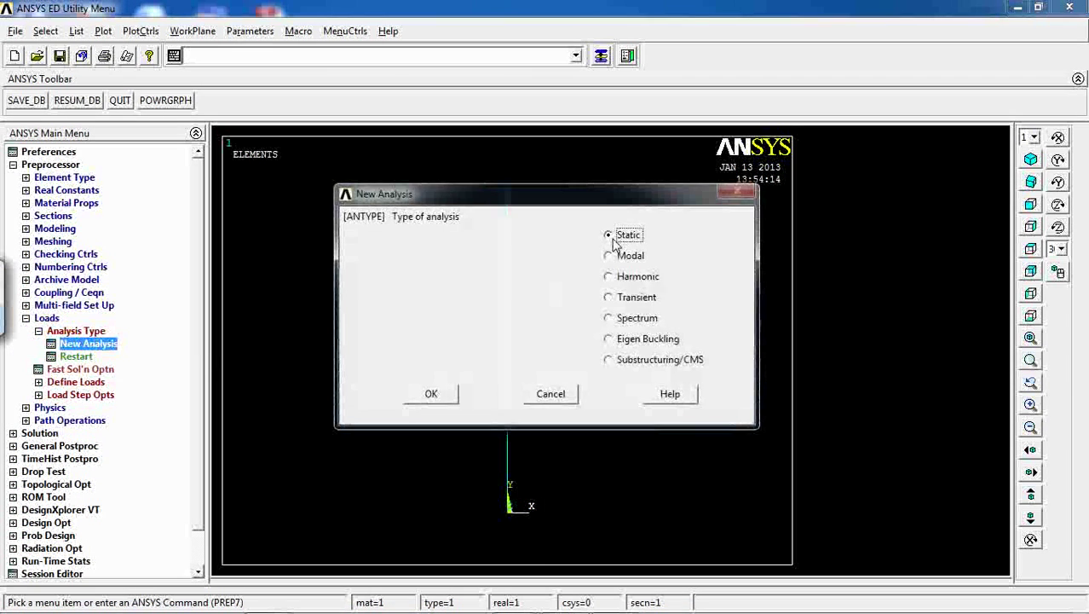
{"action": "left_click", "coordinate": [445, 394]}
Step: Constrain all degrees of freedom (All DOF) at the keypoint on the line's upper end
{"action": "left_click", "coordinate": [86, 382]}
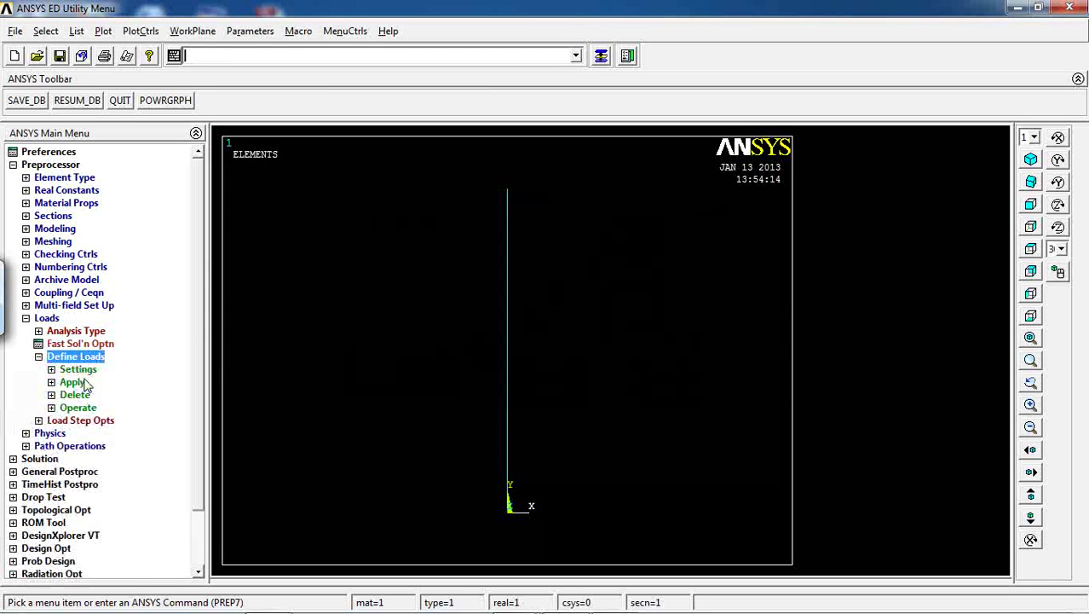
{"action": "scroll", "coordinate": [204, 306], "scroll_direction": "down", "scroll_amount": 1}
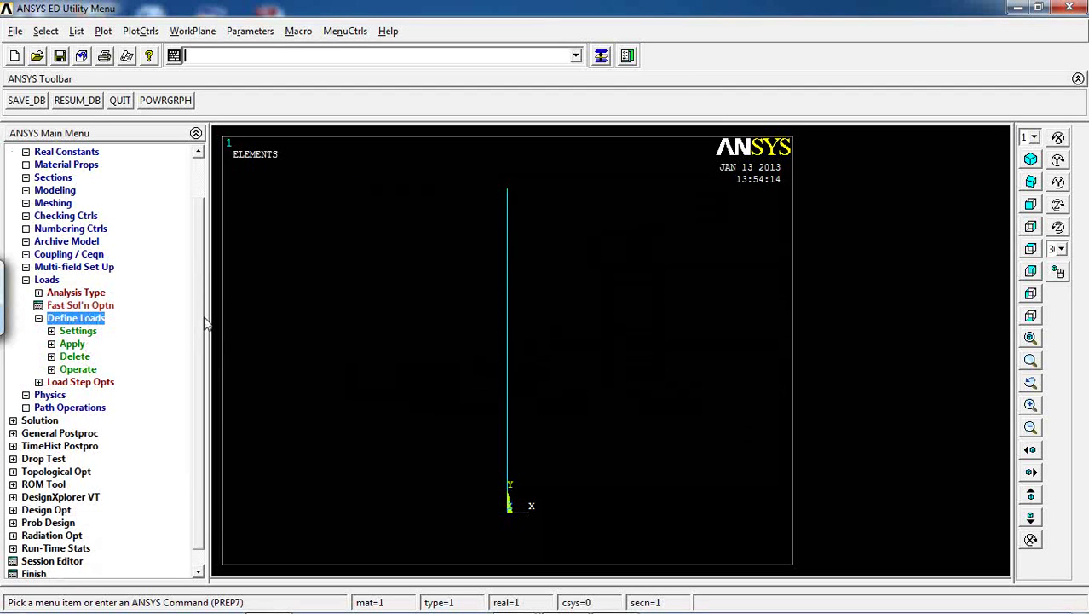
{"action": "left_click", "coordinate": [75, 343]}
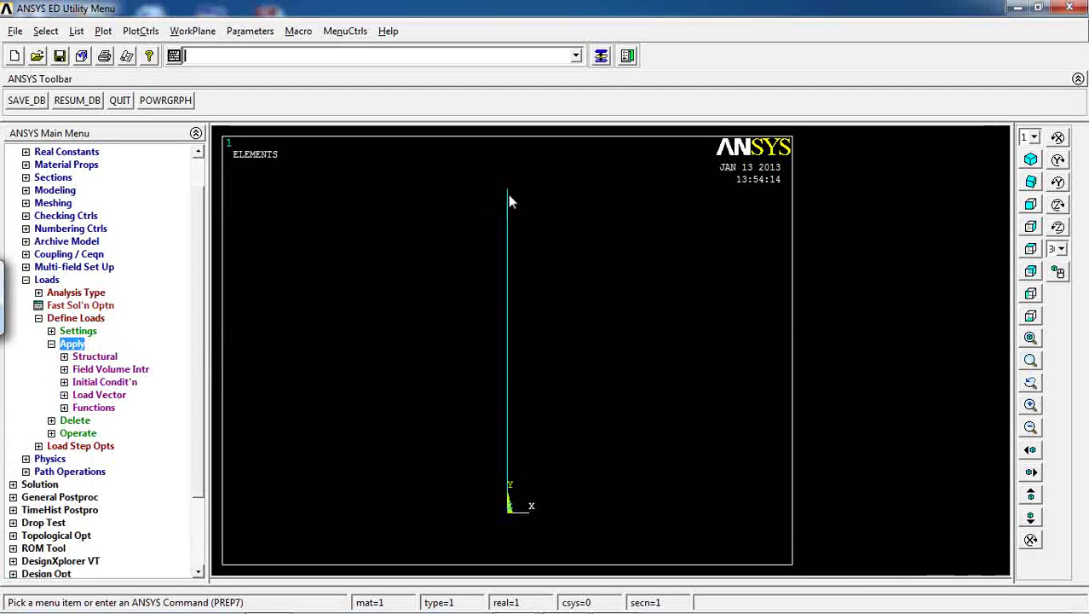
{"action": "left_click", "coordinate": [96, 358]}
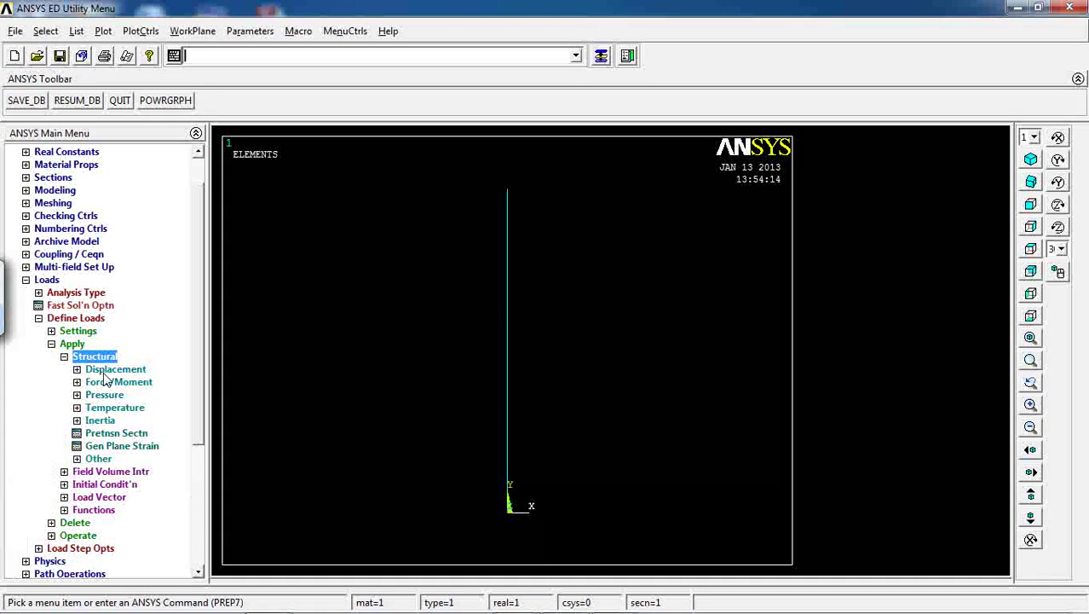
{"action": "left_click", "coordinate": [106, 372]}
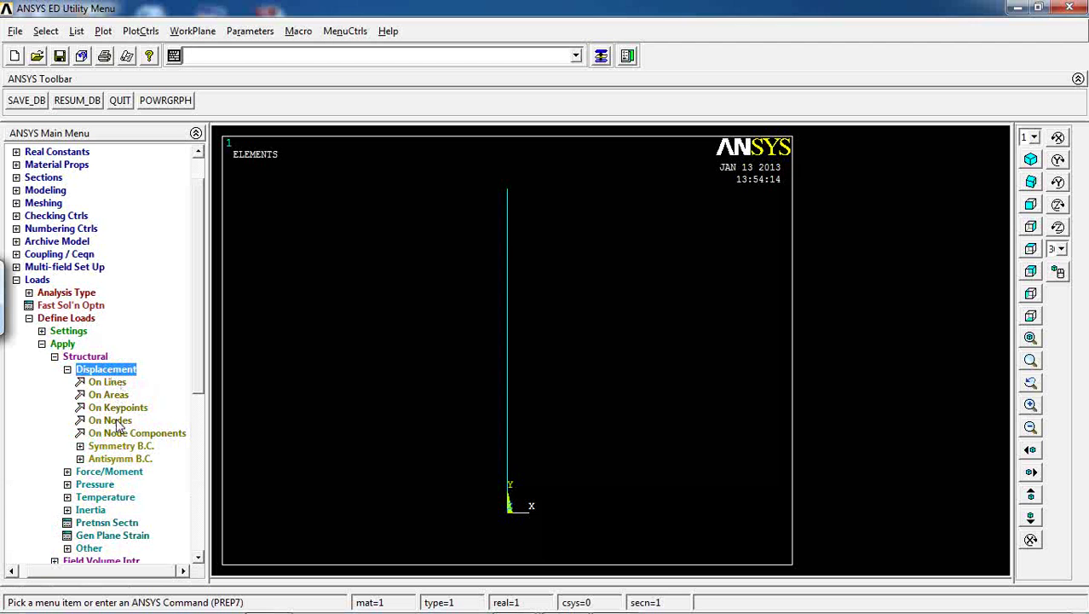
{"action": "left_click", "coordinate": [118, 409]}
{"action": "left_click", "coordinate": [519, 191]}
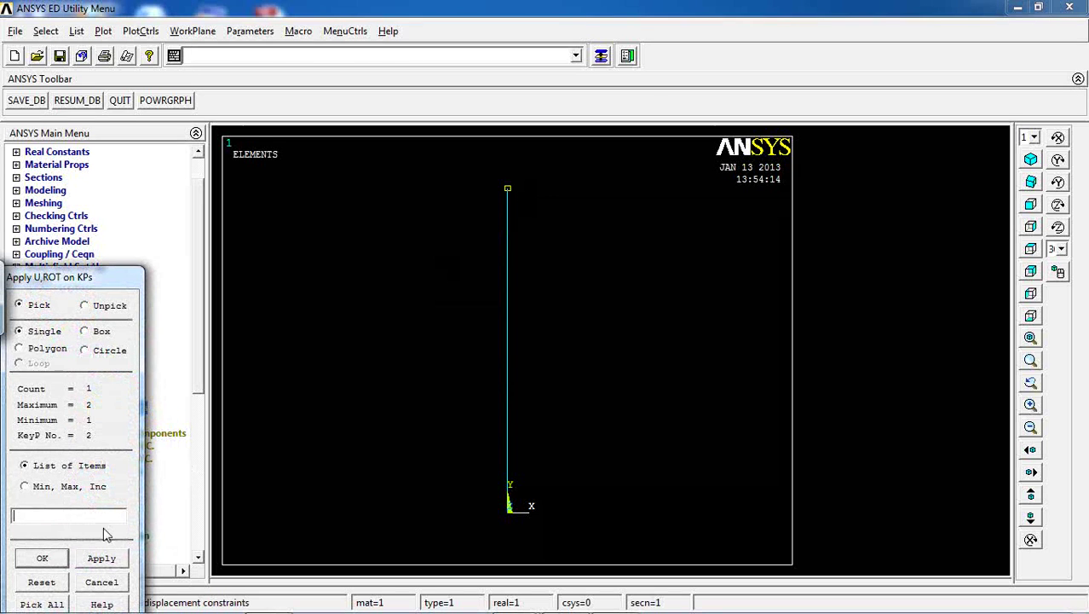
{"action": "left_click", "coordinate": [53, 555]}
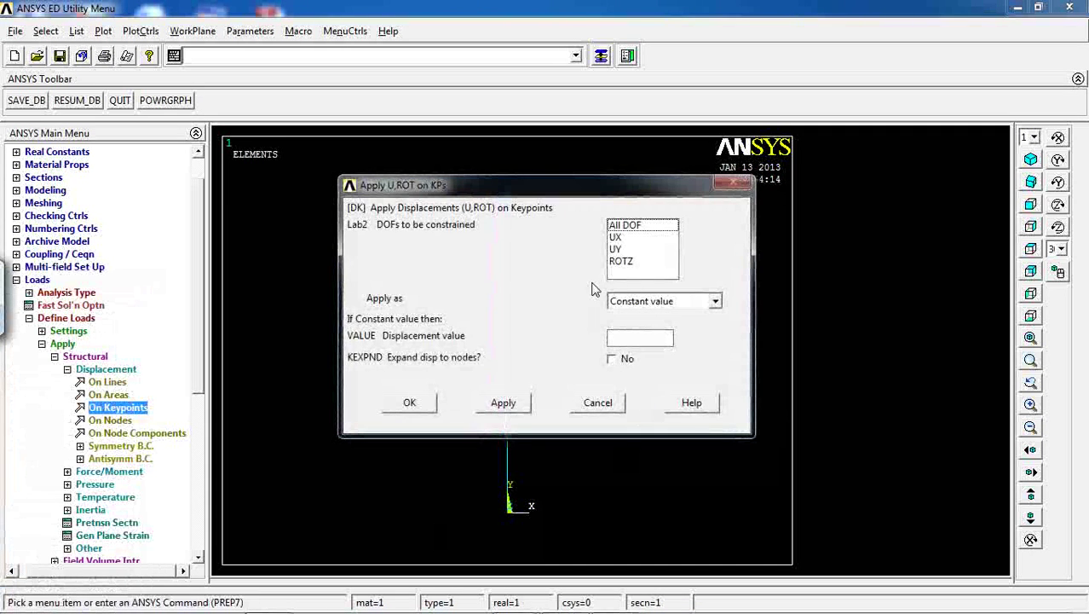
{"action": "left_click", "coordinate": [631, 227]}
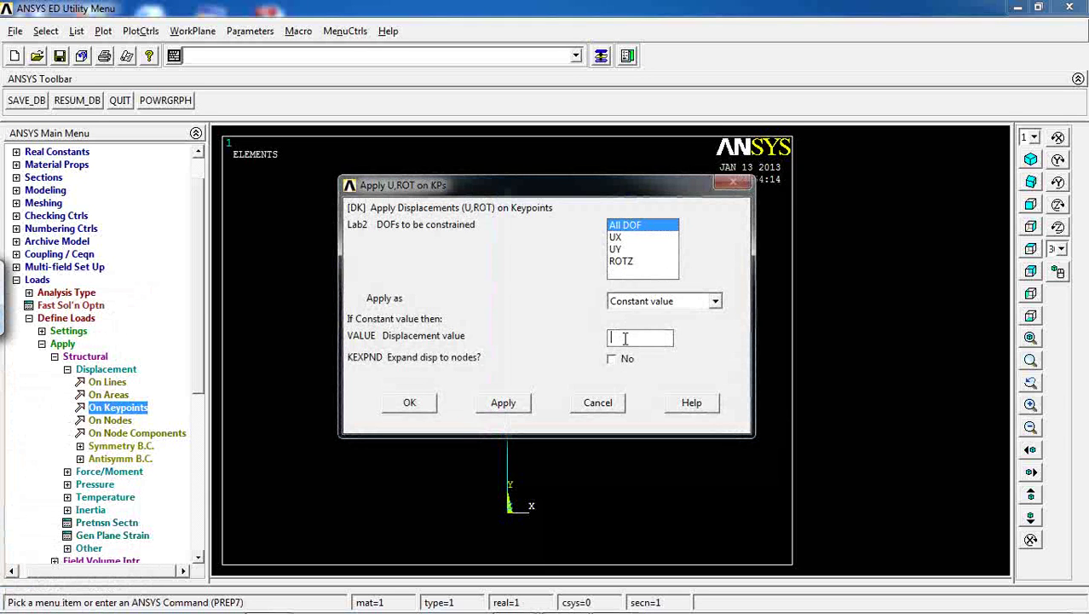
{"action": "left_click", "coordinate": [416, 402]}
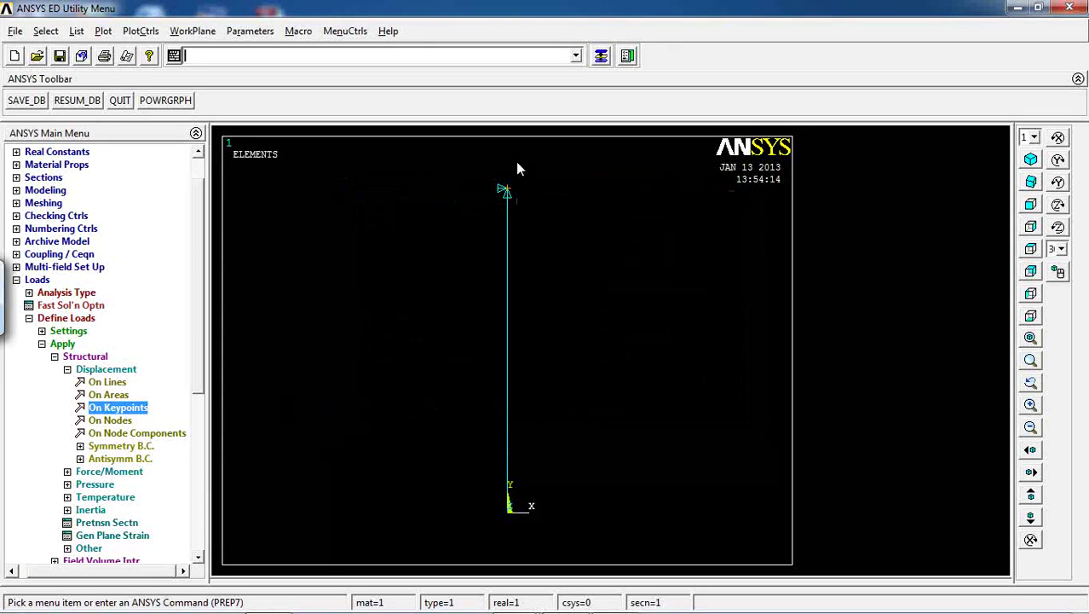
Step: Apply a global gravitational acceleration of 9.8 in the Y direction as a structural inertia load
{"action": "double_click", "coordinate": [98, 370]}
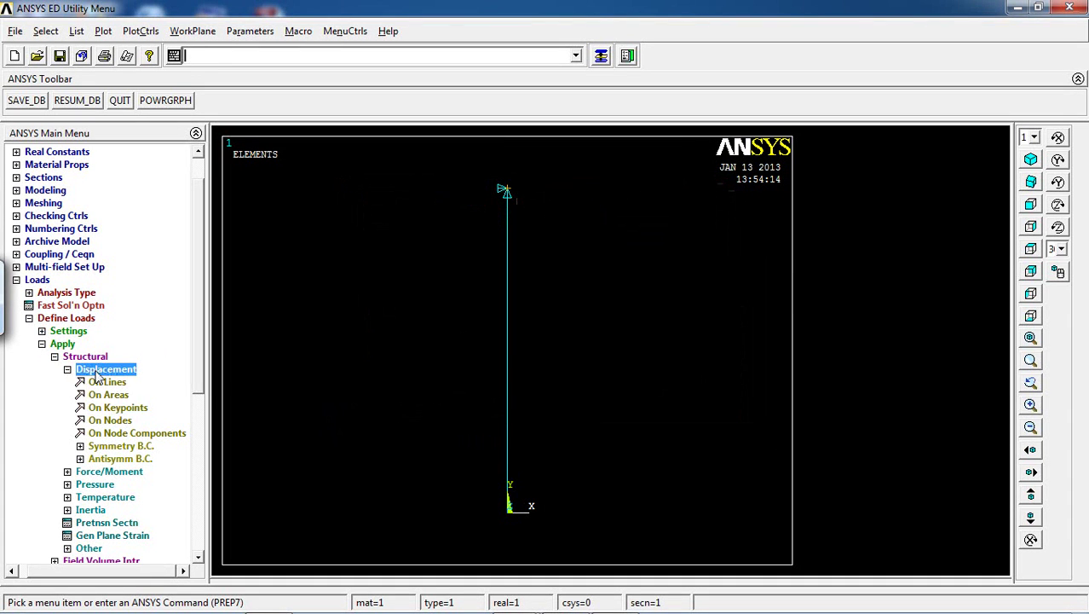
{"action": "left_click_drag", "start_coordinate": [201, 259], "coordinate": [199, 299]}
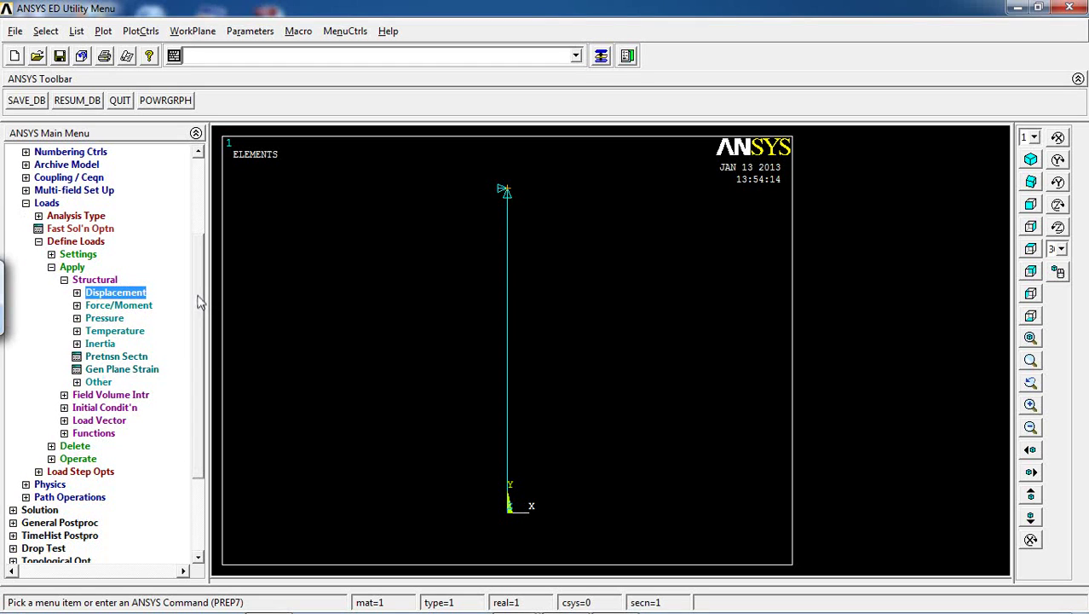
{"action": "left_click", "coordinate": [102, 344]}
{"action": "scroll", "coordinate": [198, 286], "scroll_direction": "down", "scroll_amount": 2}
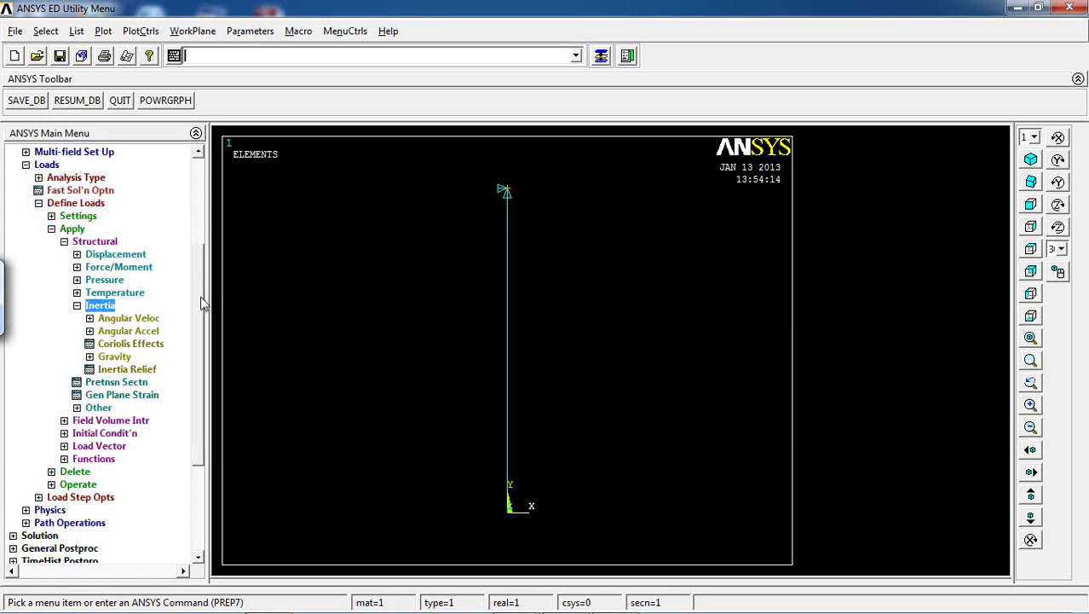
{"action": "left_click", "coordinate": [117, 344]}
{"action": "left_click", "coordinate": [124, 357]}
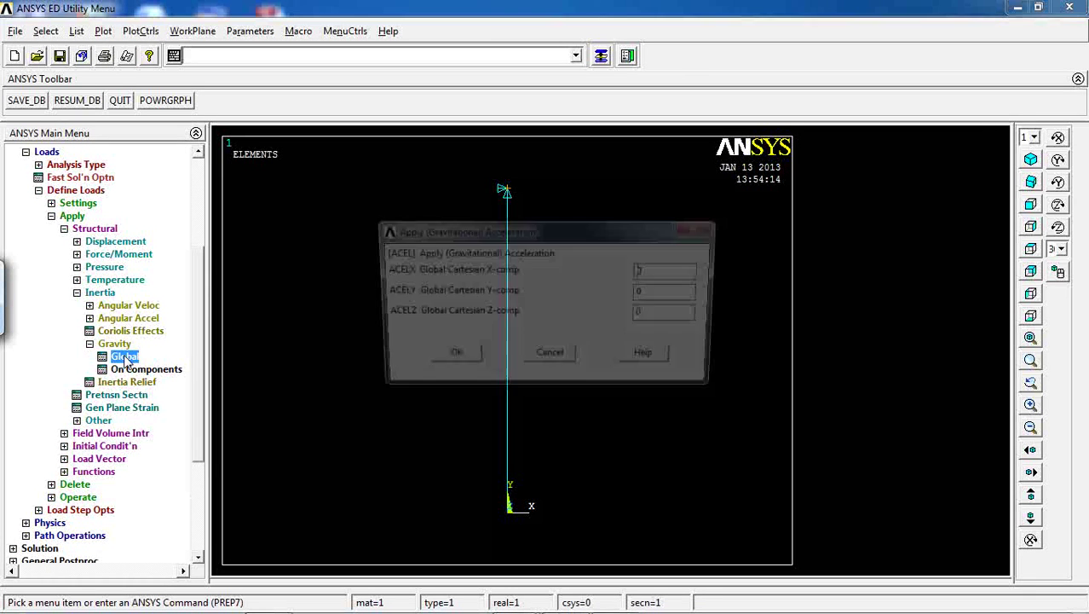
{"action": "left_click_drag", "start_coordinate": [597, 238], "coordinate": [772, 102]}
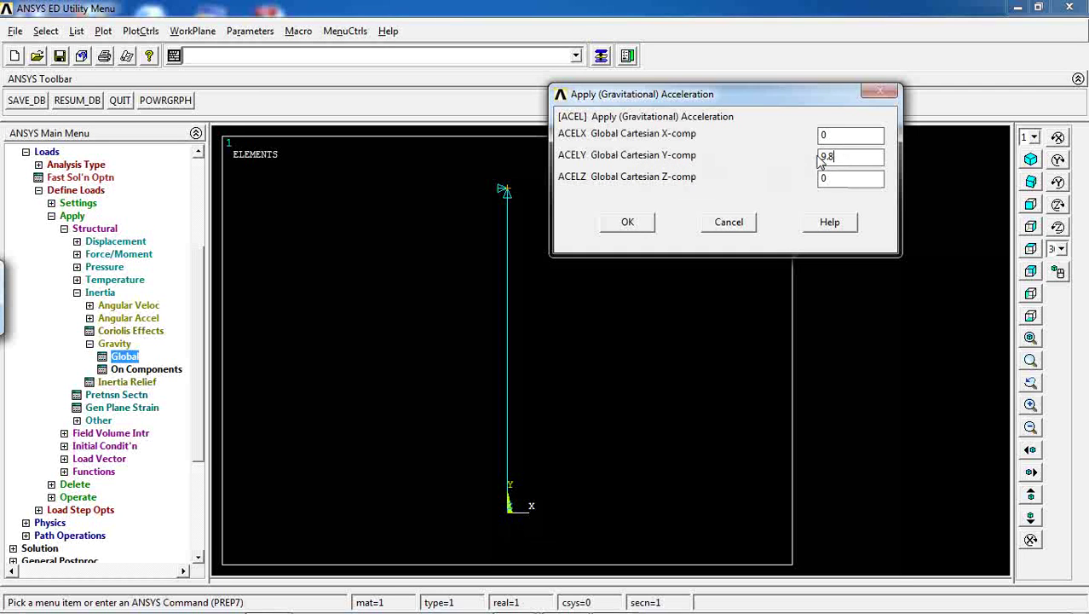
{"action": "left_click_drag", "start_coordinate": [820, 164], "coordinate": [832, 156]}
{"action": "left_click", "coordinate": [623, 227]}
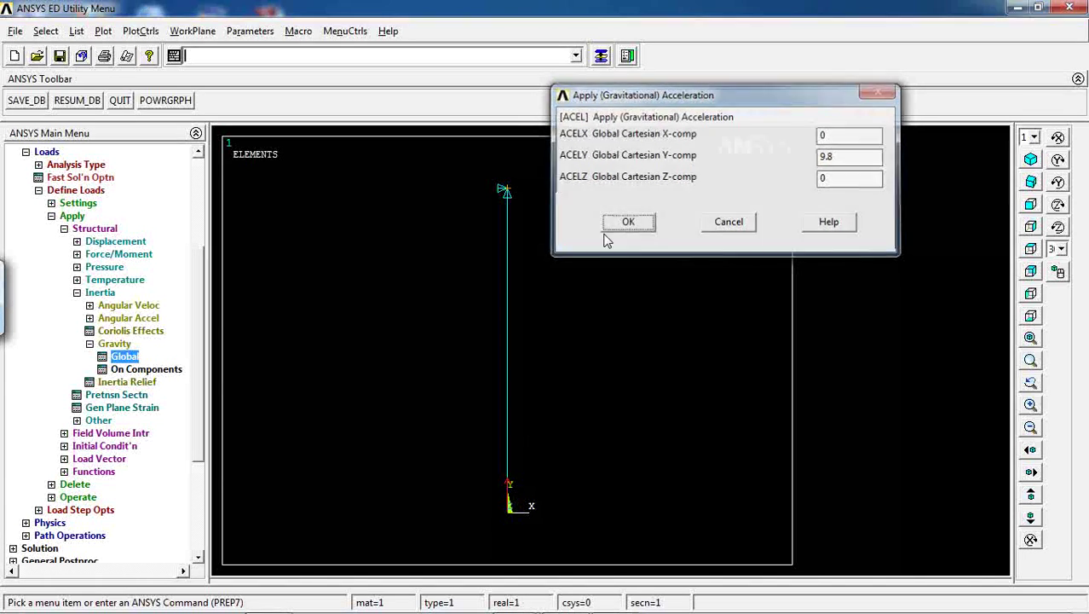
Step: Solve the current load step and dismiss the completion note and status listing
{"action": "left_click", "coordinate": [100, 292]}
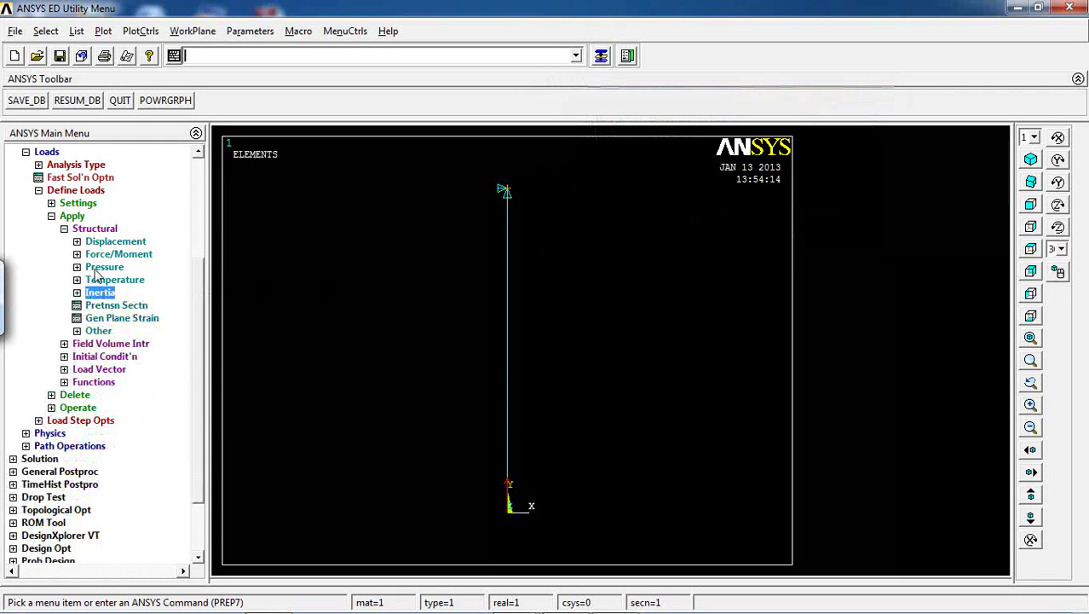
{"action": "left_click", "coordinate": [70, 190]}
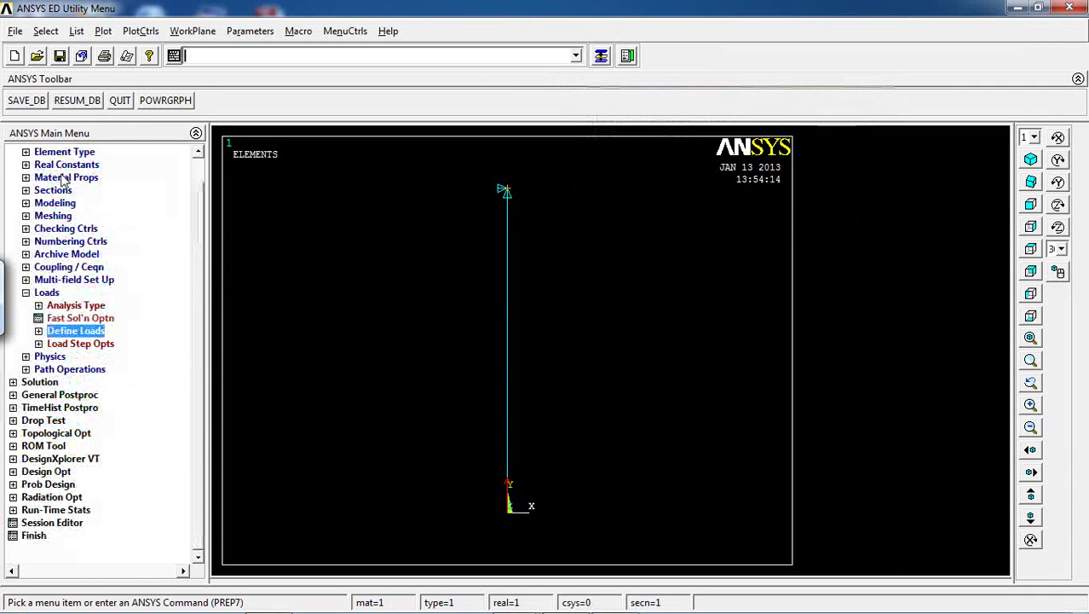
{"action": "left_click", "coordinate": [41, 383]}
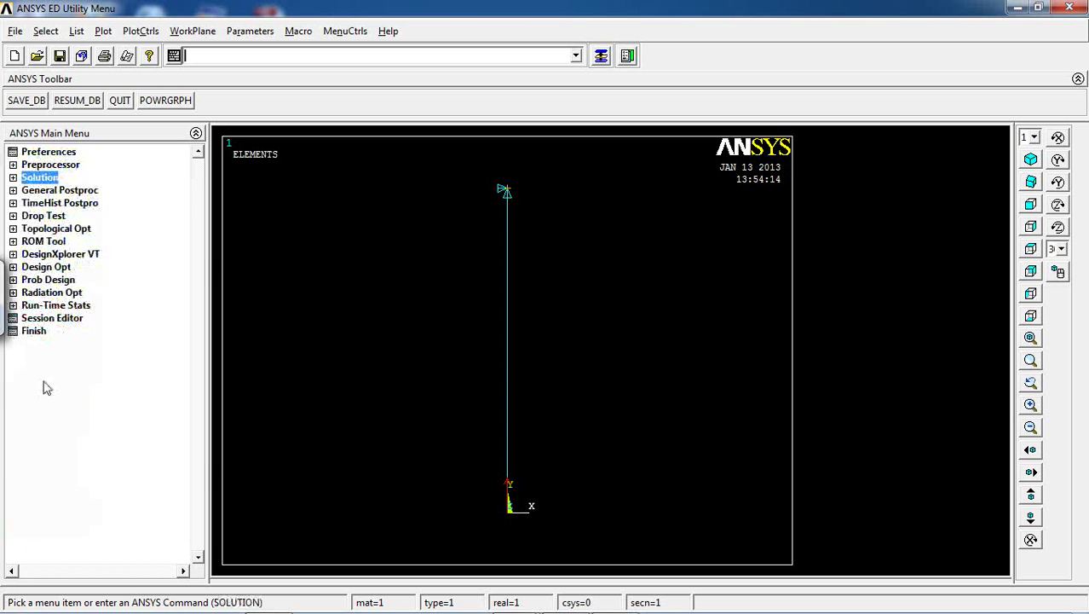
{"action": "left_click", "coordinate": [43, 254]}
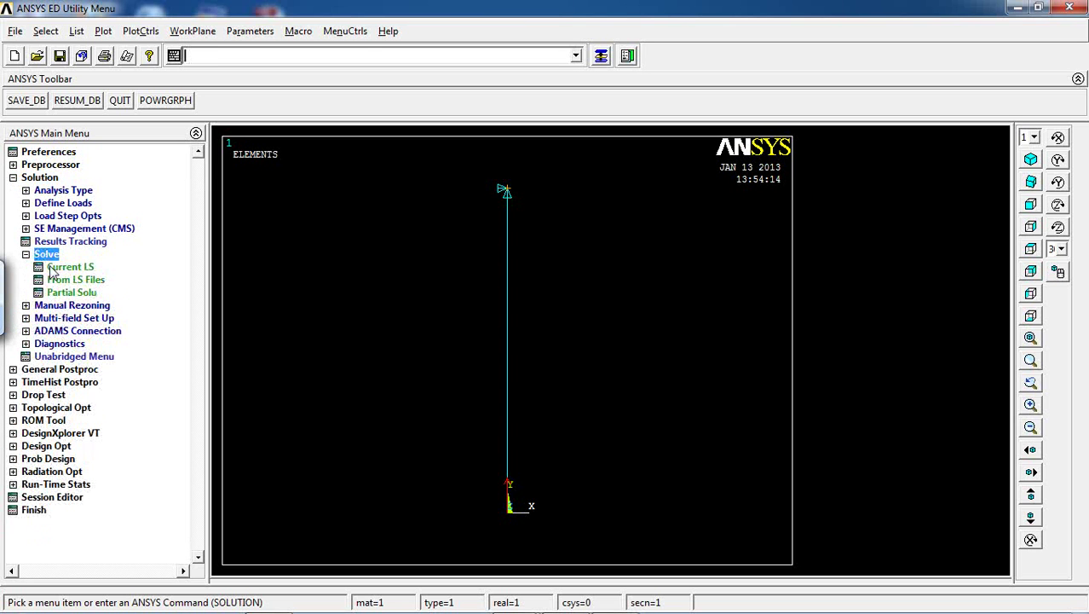
{"action": "left_click", "coordinate": [70, 267]}
{"action": "left_click", "coordinate": [537, 380]}
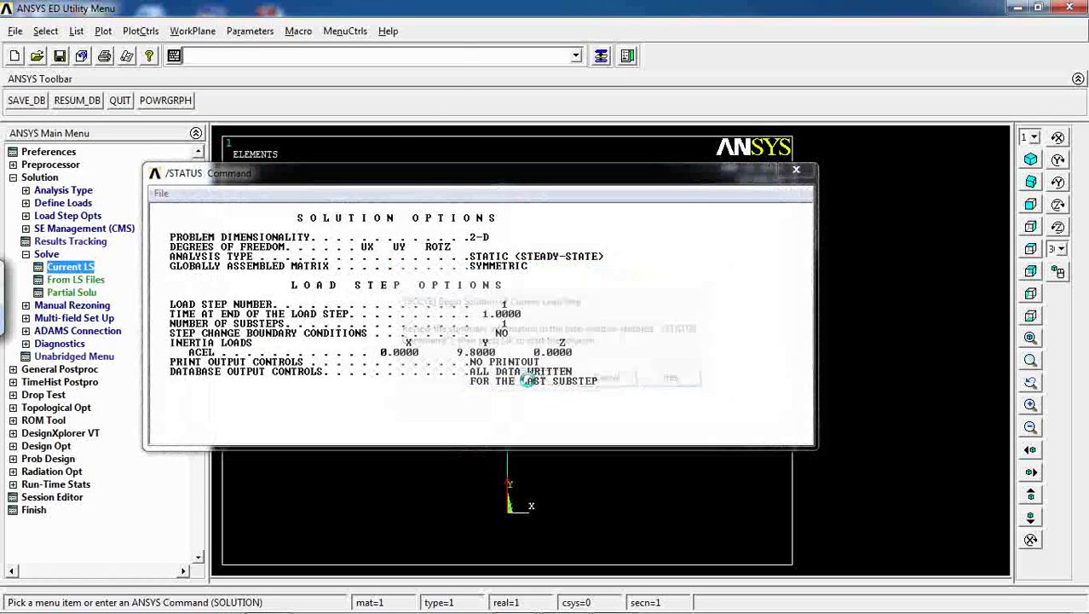
{"action": "left_click", "coordinate": [223, 115]}
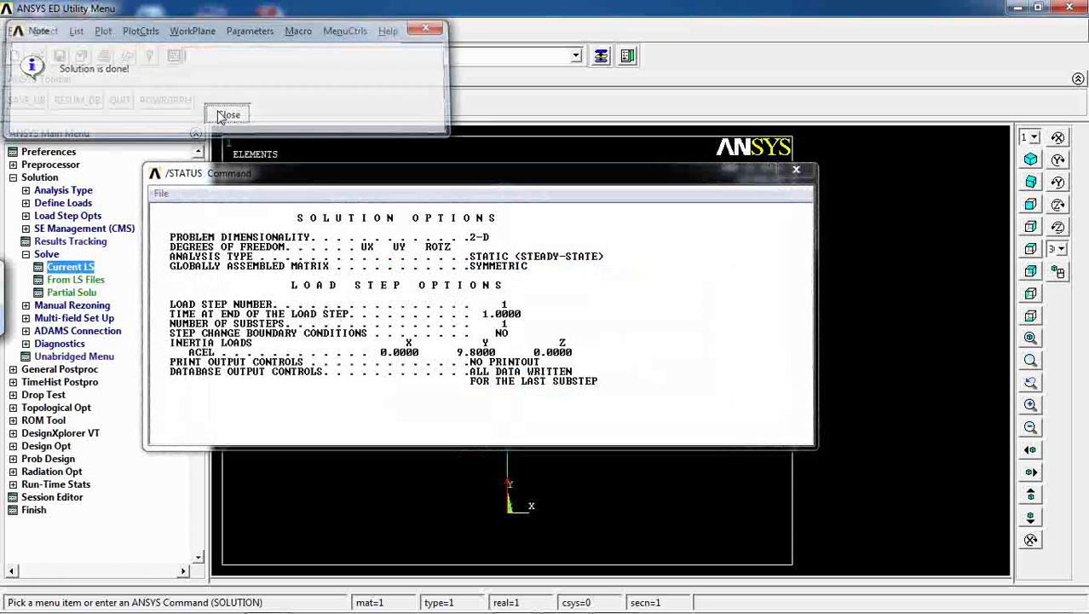
{"action": "left_click", "coordinate": [795, 170]}
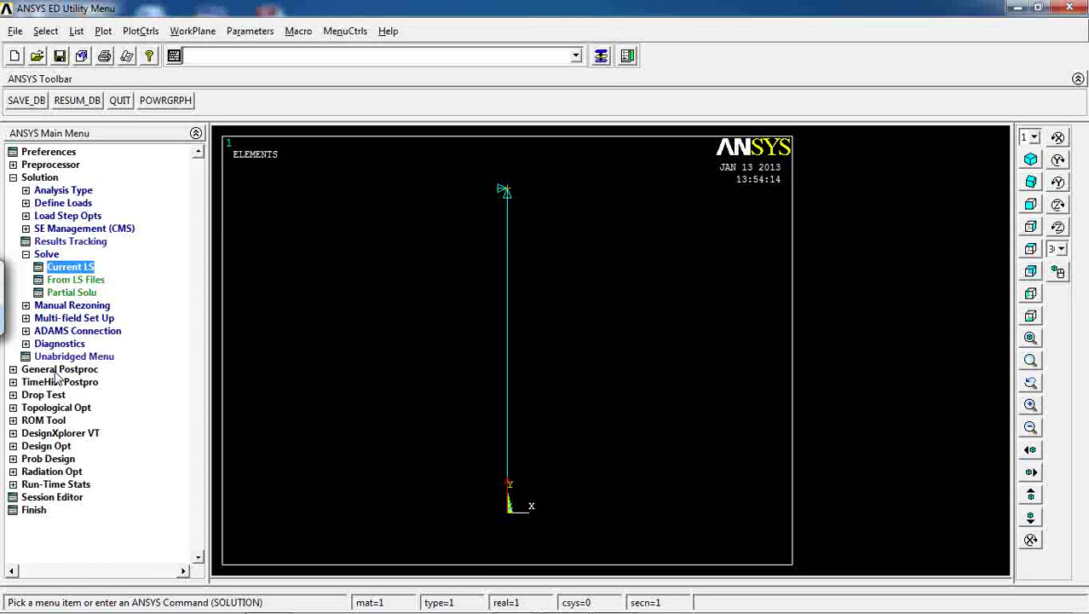
Step: Plot the nodal solution contour of the Y-component of displacement, showing the deformed shape only
{"action": "left_click", "coordinate": [59, 369]}
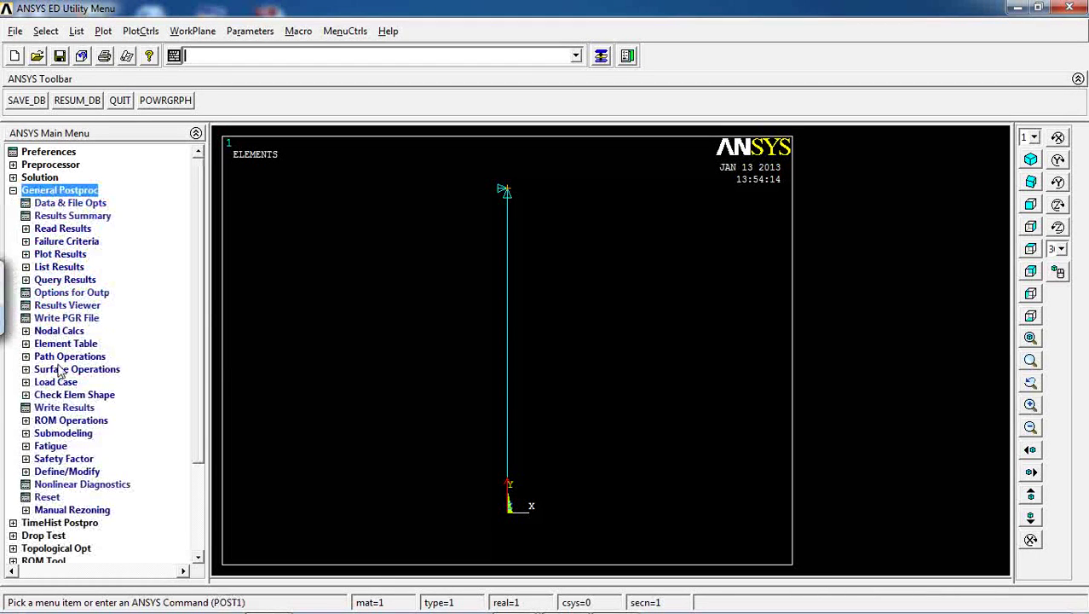
{"action": "left_click", "coordinate": [58, 254]}
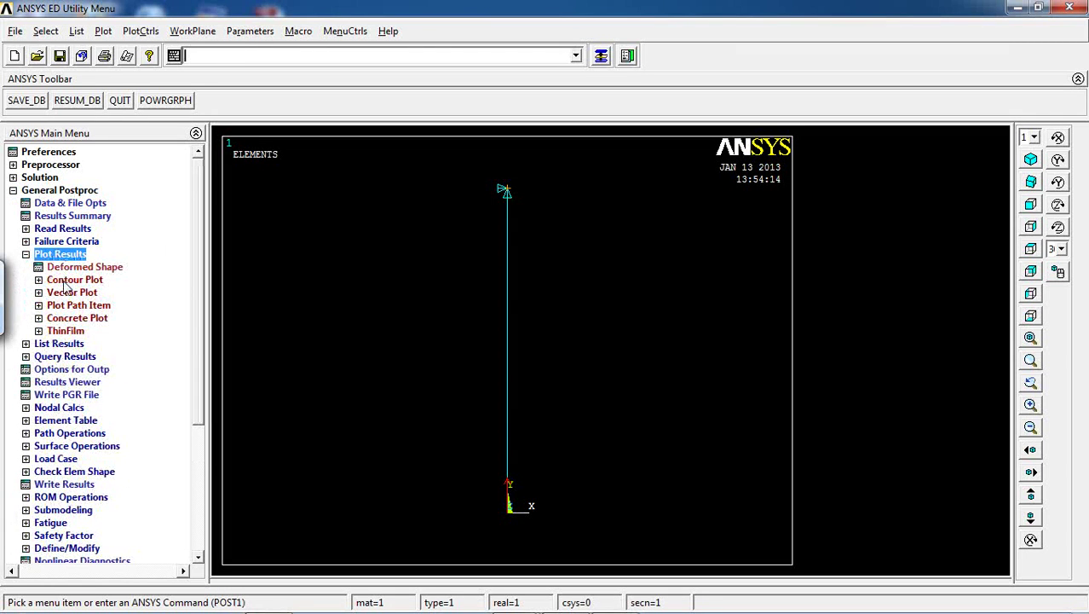
{"action": "left_click", "coordinate": [70, 280]}
{"action": "left_click", "coordinate": [82, 292]}
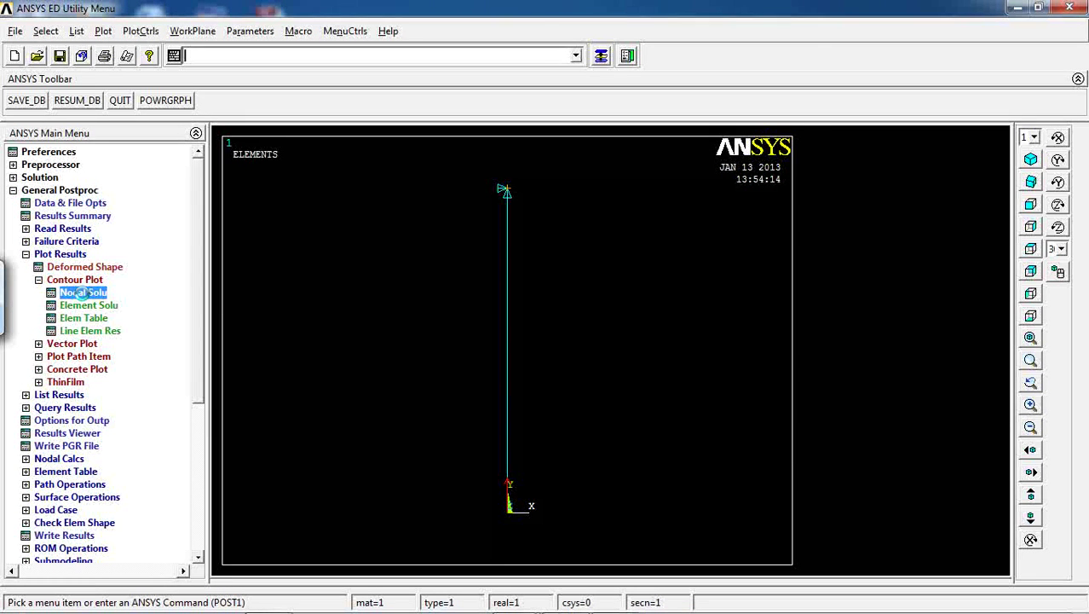
{"action": "left_click_drag", "start_coordinate": [549, 68], "coordinate": [831, 62]}
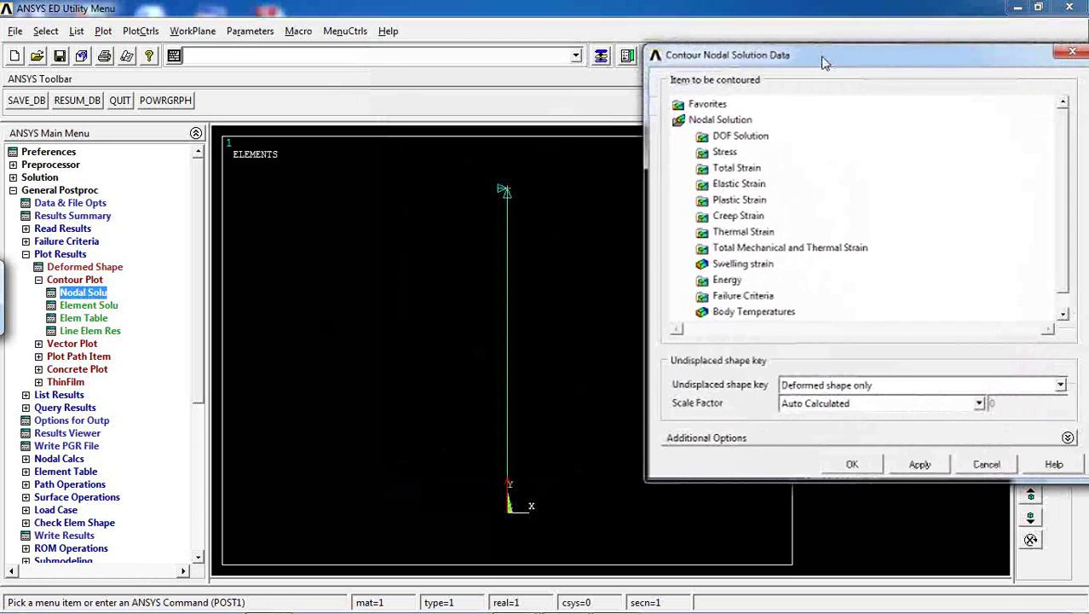
{"action": "left_click", "coordinate": [749, 136]}
{"action": "left_click", "coordinate": [748, 169]}
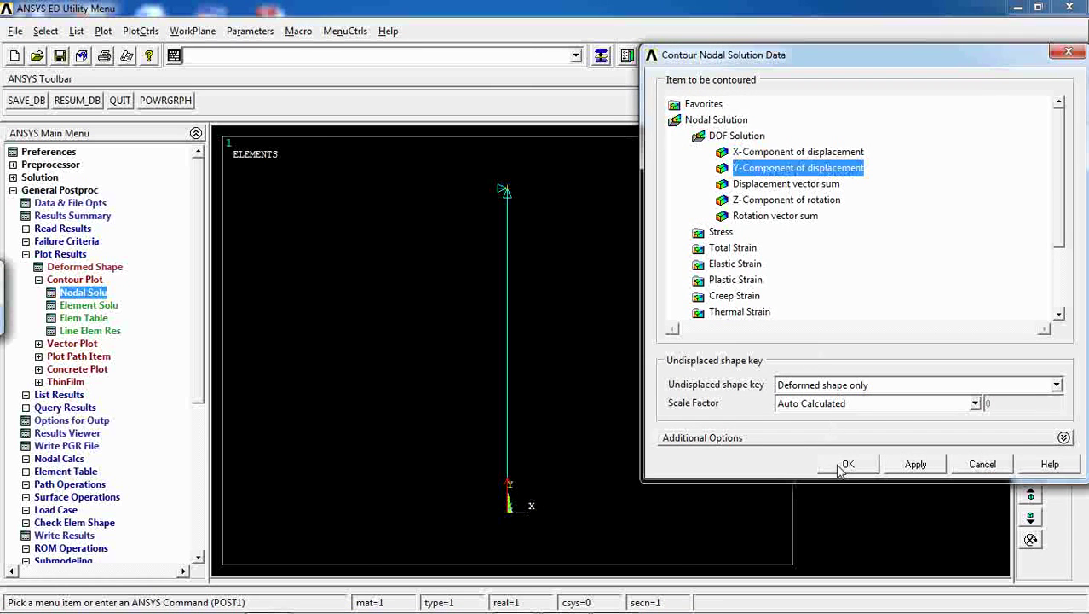
{"action": "left_click", "coordinate": [837, 466]}
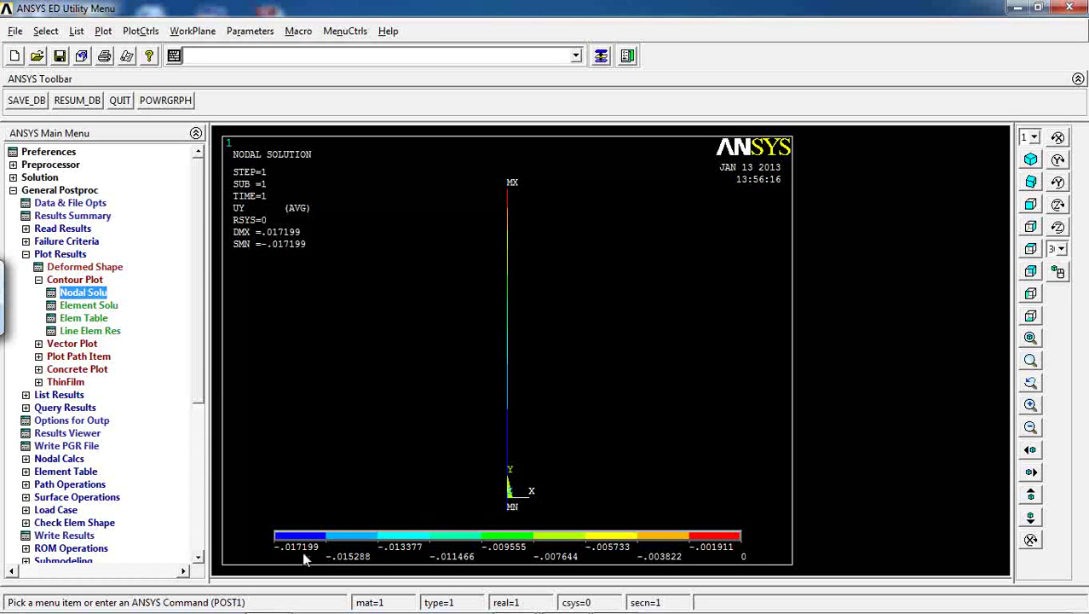
Step: Plot the nodal solution contour of the Y-component of stress on the beam
{"action": "left_click", "coordinate": [81, 293]}
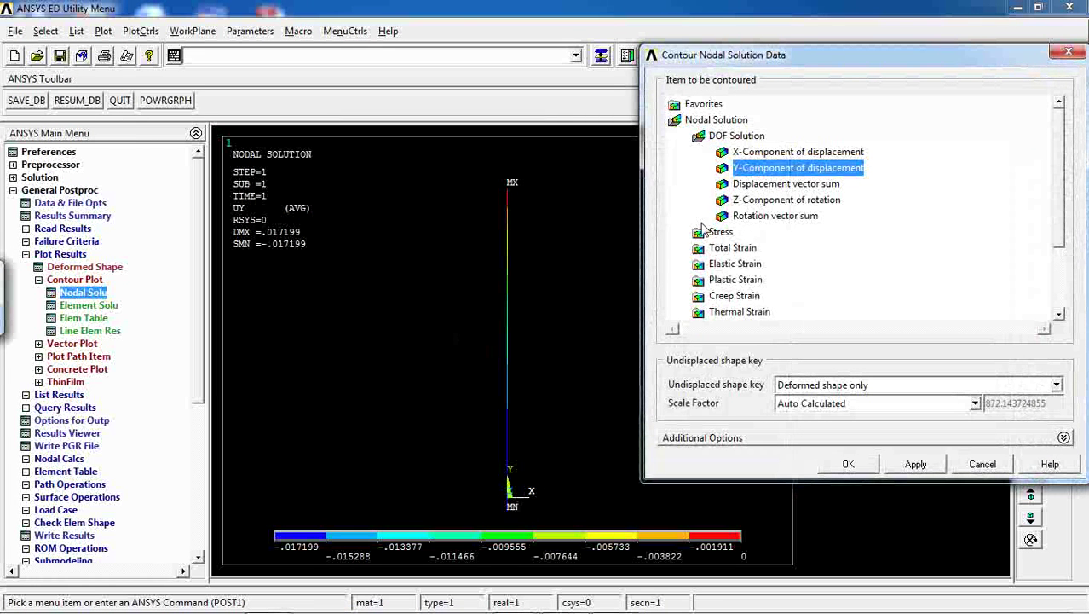
{"action": "left_click", "coordinate": [702, 232]}
{"action": "left_click", "coordinate": [742, 186]}
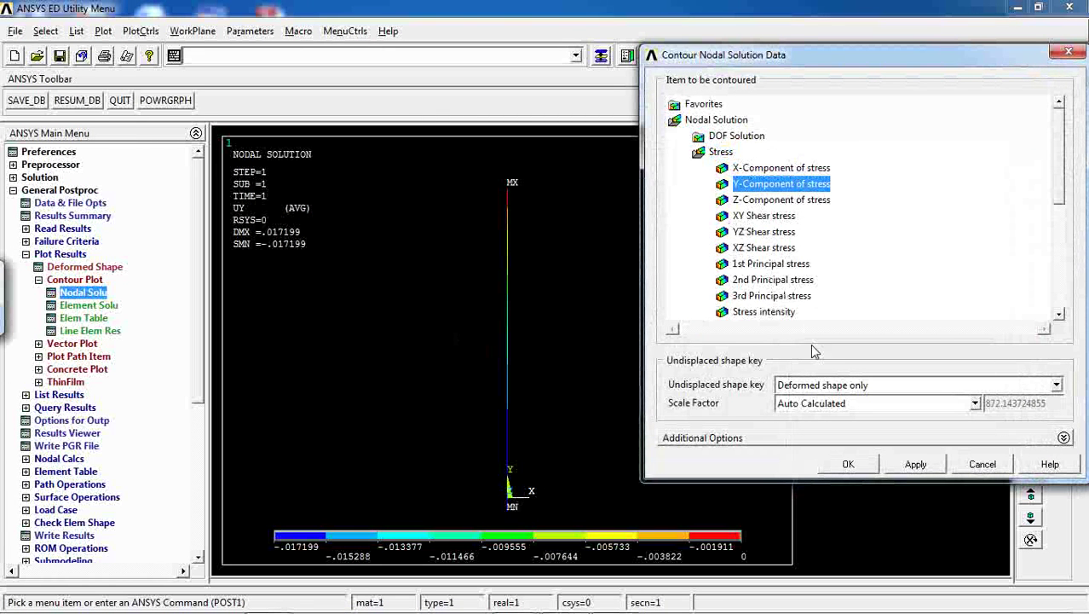
{"action": "left_click", "coordinate": [855, 464]}
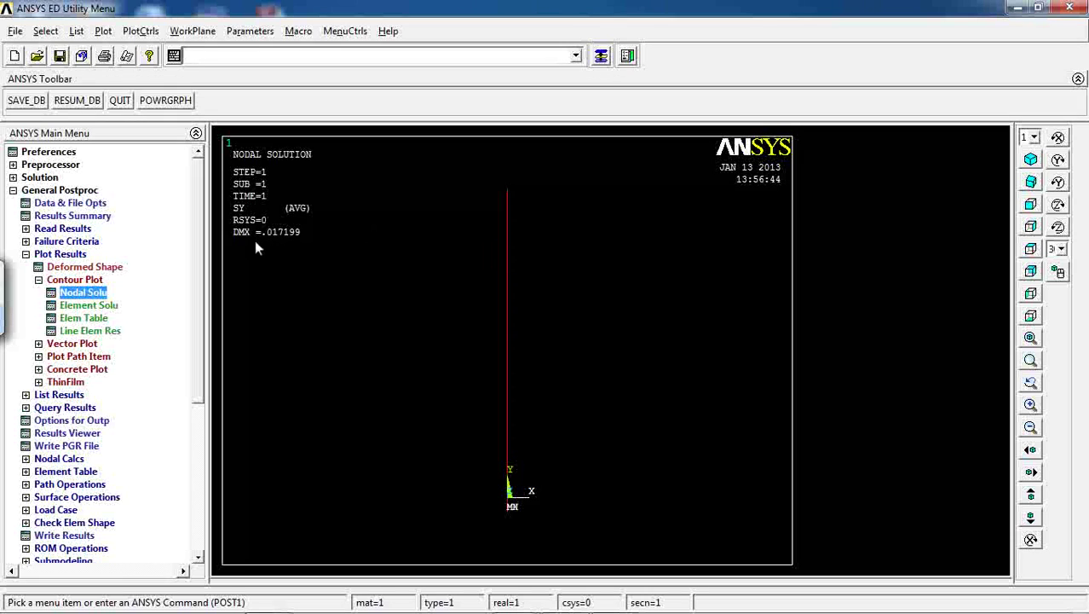
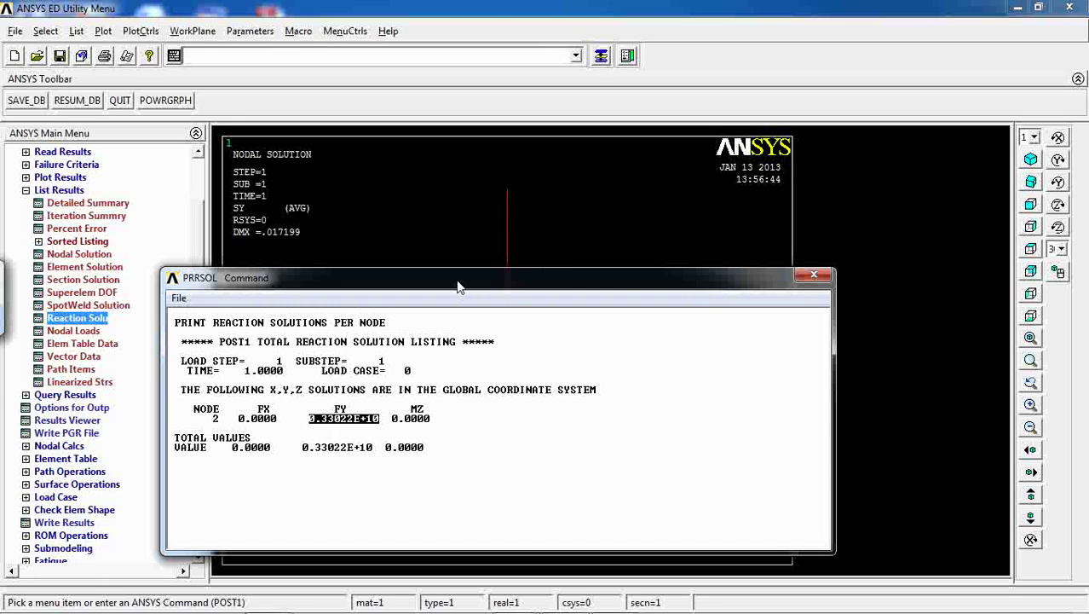
Step: Close the reaction solution listing and list the nodal solution for the Y-component of displacement
{"action": "left_click", "coordinate": [337, 420]}
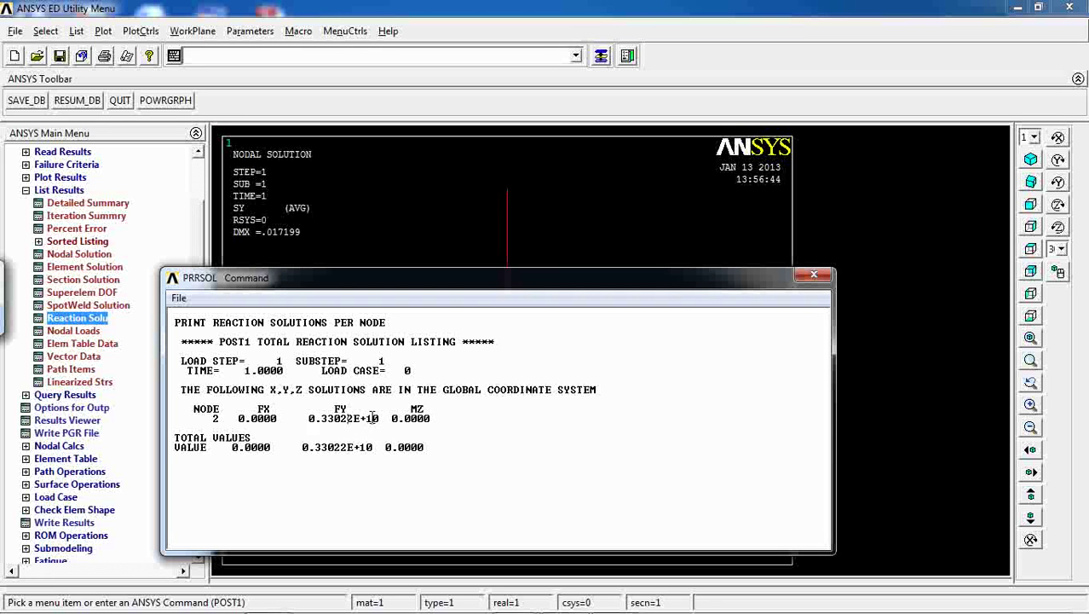
{"action": "left_click", "coordinate": [808, 276]}
{"action": "left_click", "coordinate": [53, 255]}
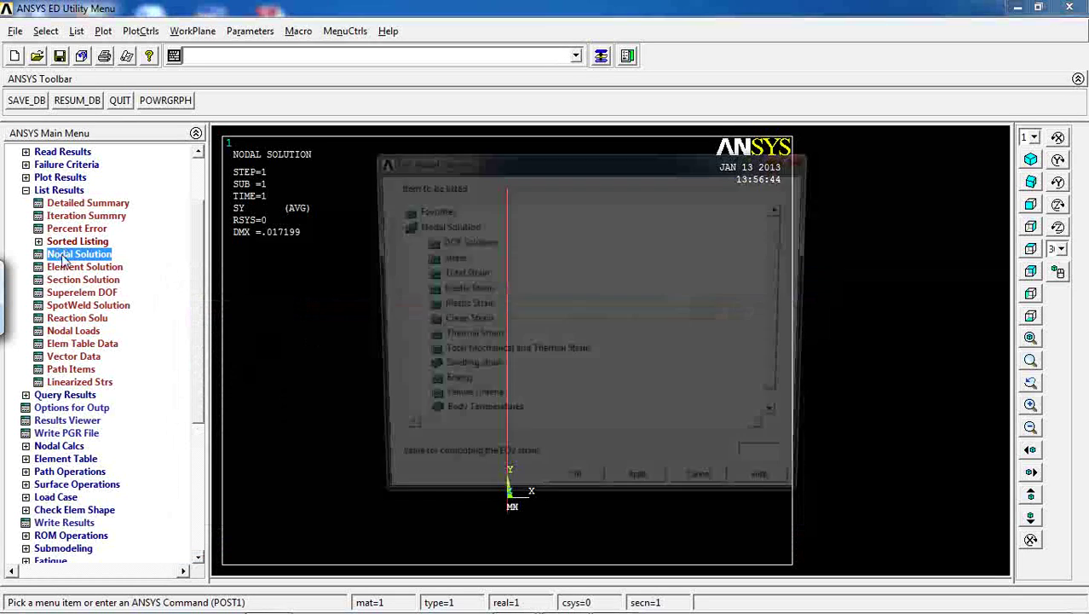
{"action": "left_click", "coordinate": [465, 243]}
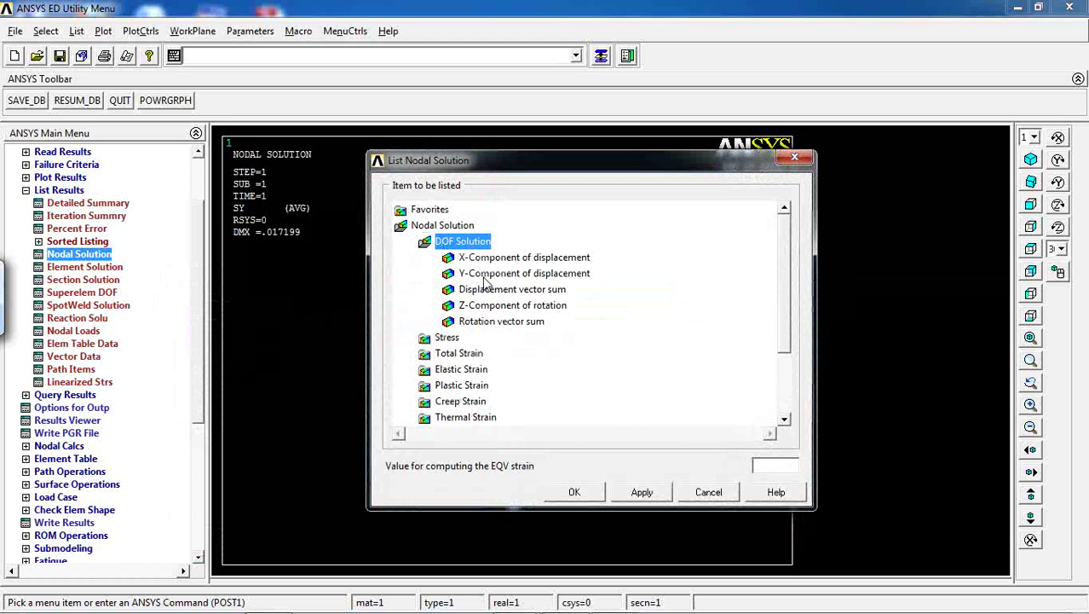
{"action": "left_click", "coordinate": [483, 277]}
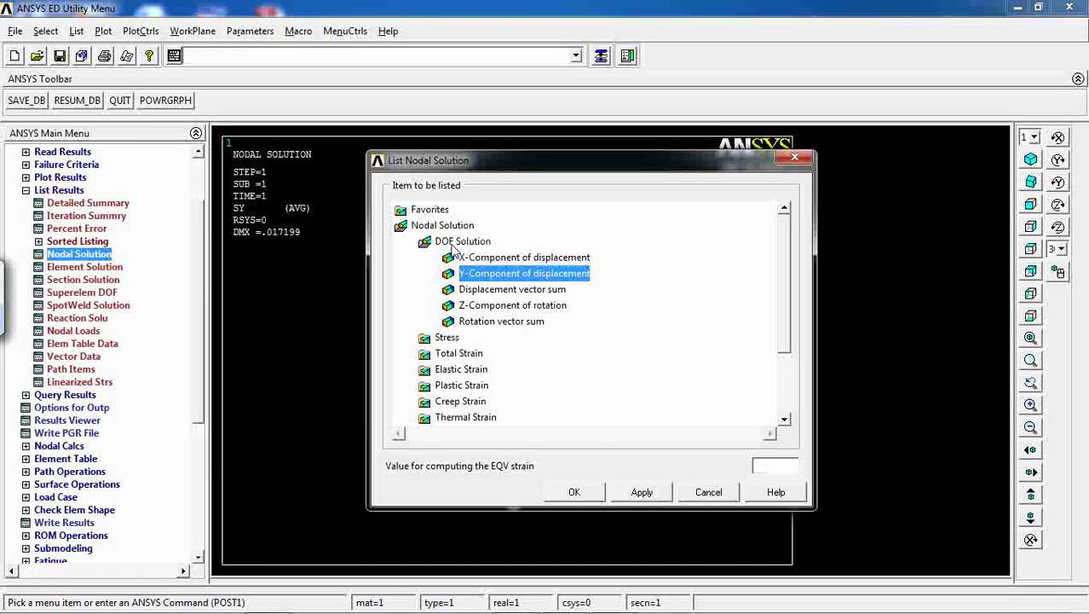
{"action": "left_click", "coordinate": [573, 495]}
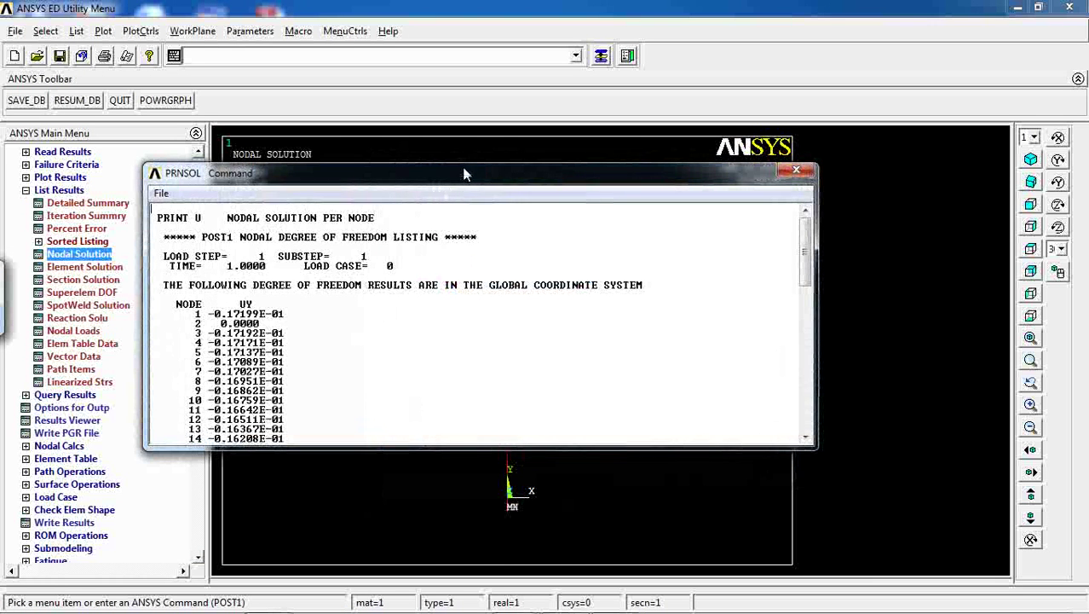
Step: Examine the nodal Y-displacement listing from the first to the last node, including the value at node 2, and close it
{"action": "left_click_drag", "start_coordinate": [827, 177], "coordinate": [827, 331]}
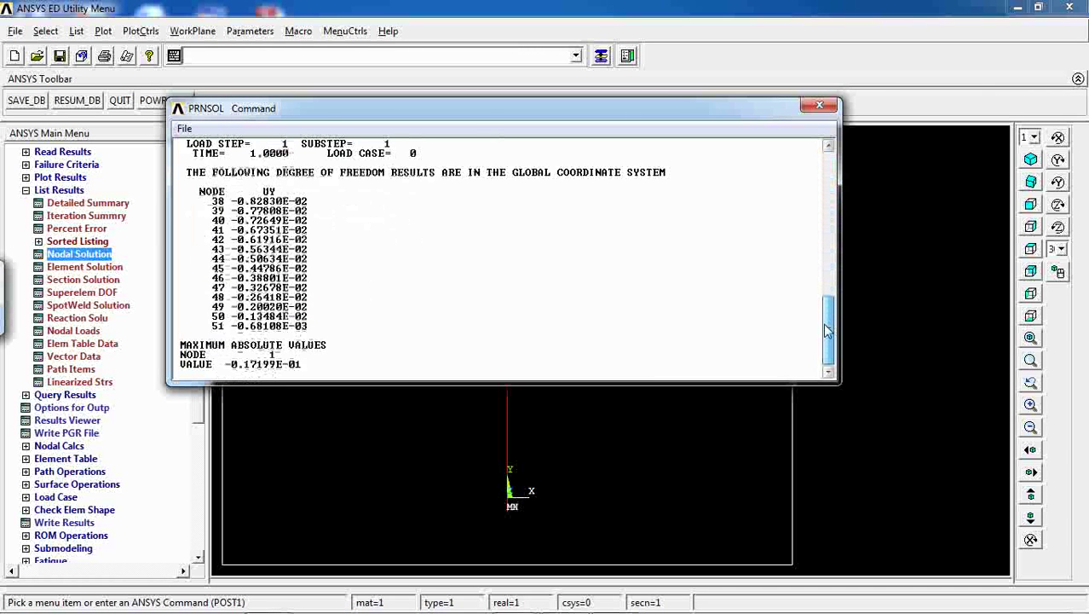
{"action": "left_click_drag", "start_coordinate": [828, 331], "coordinate": [828, 183]}
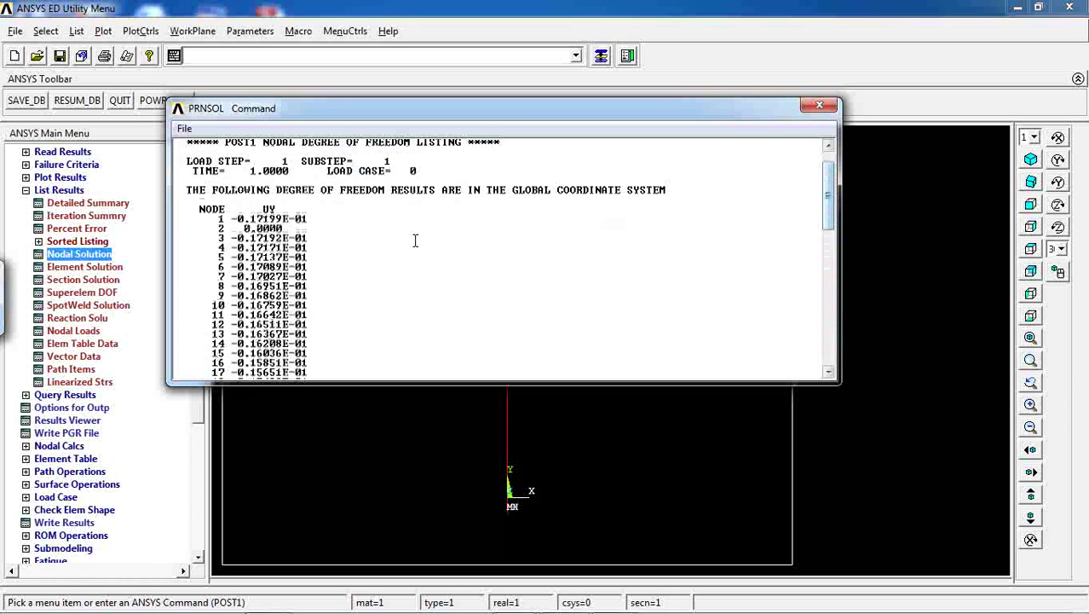
{"action": "left_click_drag", "start_coordinate": [245, 228], "coordinate": [297, 228]}
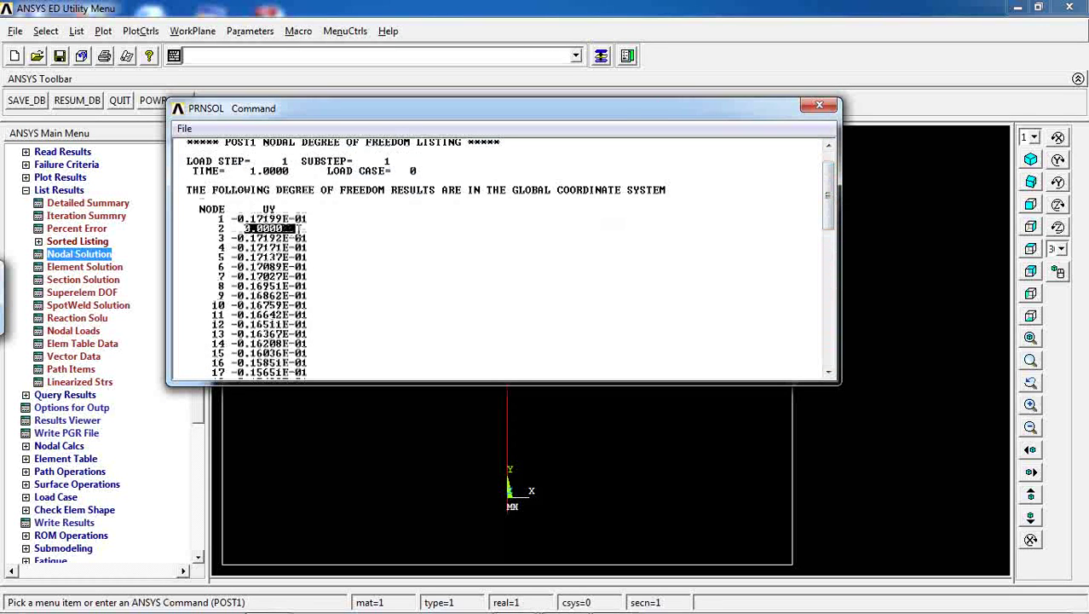
{"action": "left_click_drag", "start_coordinate": [633, 107], "coordinate": [424, 202]}
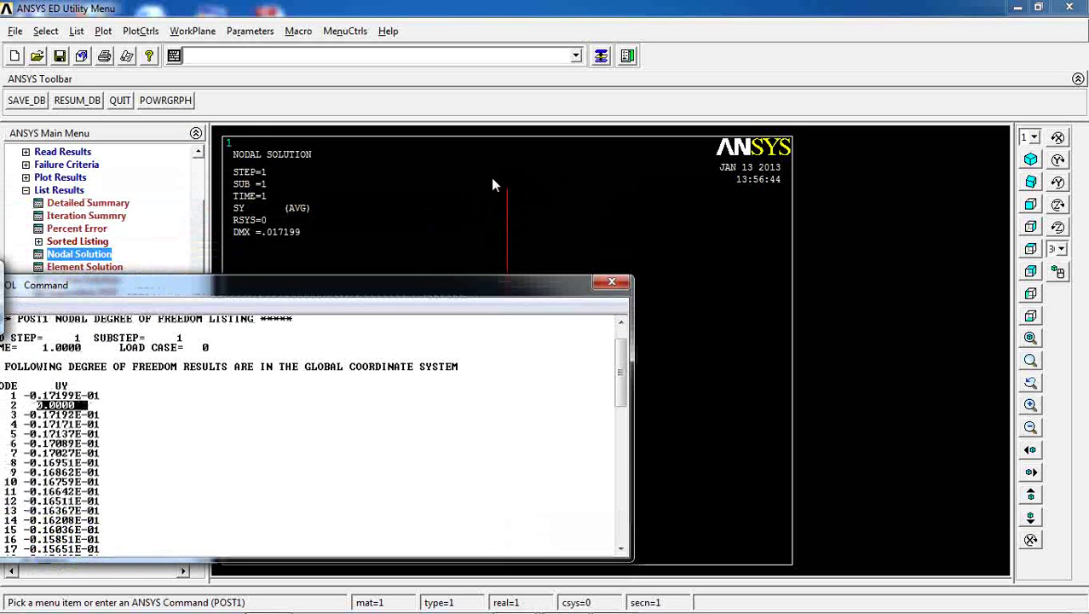
{"action": "left_click_drag", "start_coordinate": [503, 293], "coordinate": [621, 155]}
{"action": "left_click_drag", "start_coordinate": [739, 231], "coordinate": [724, 365]}
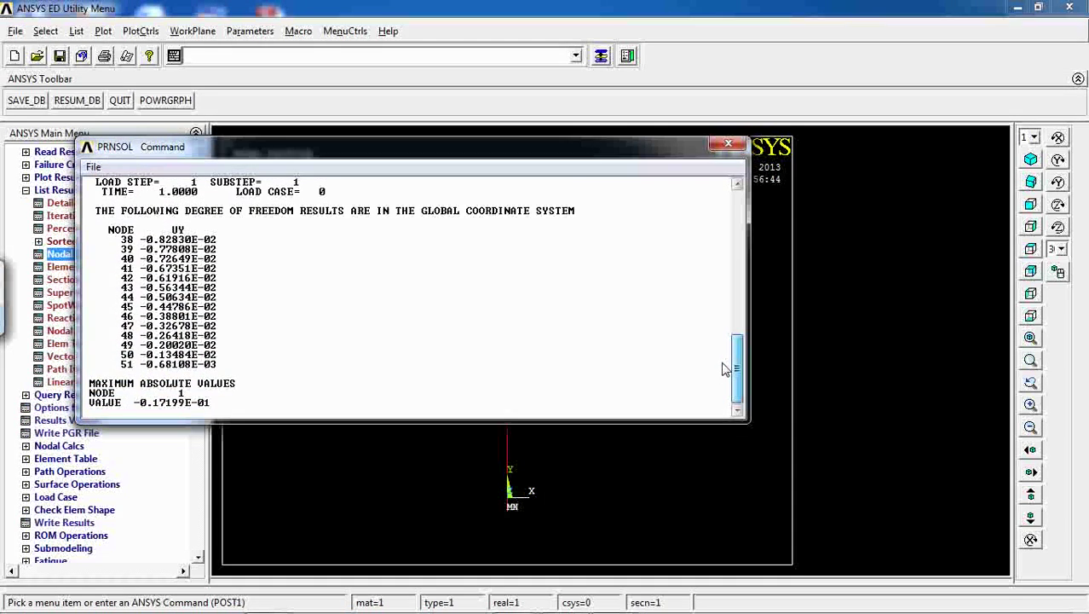
{"action": "left_click_drag", "start_coordinate": [722, 368], "coordinate": [729, 205]}
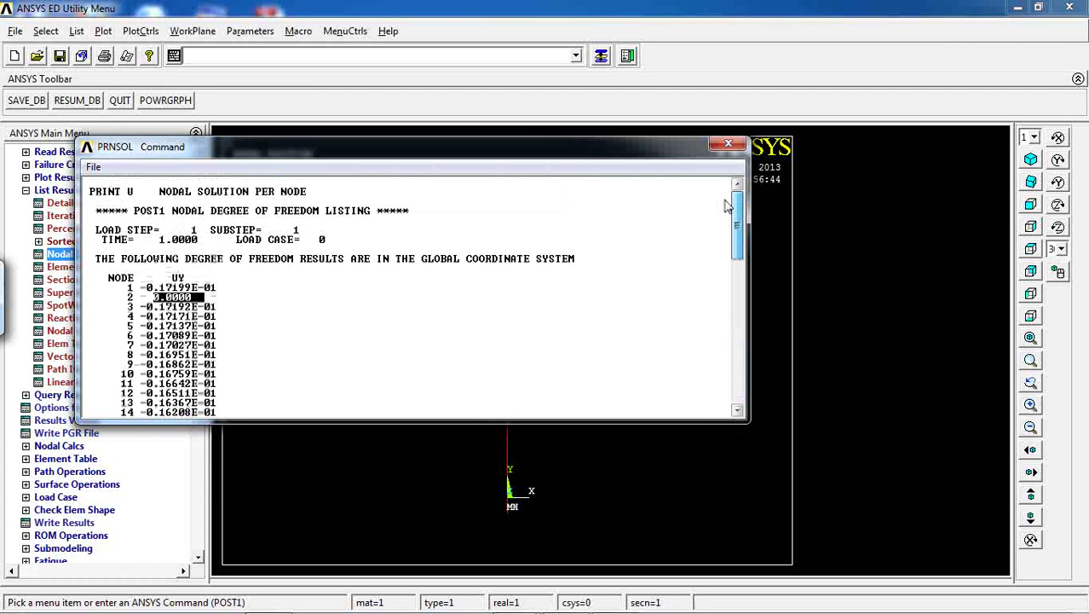
{"action": "left_click", "coordinate": [729, 143]}
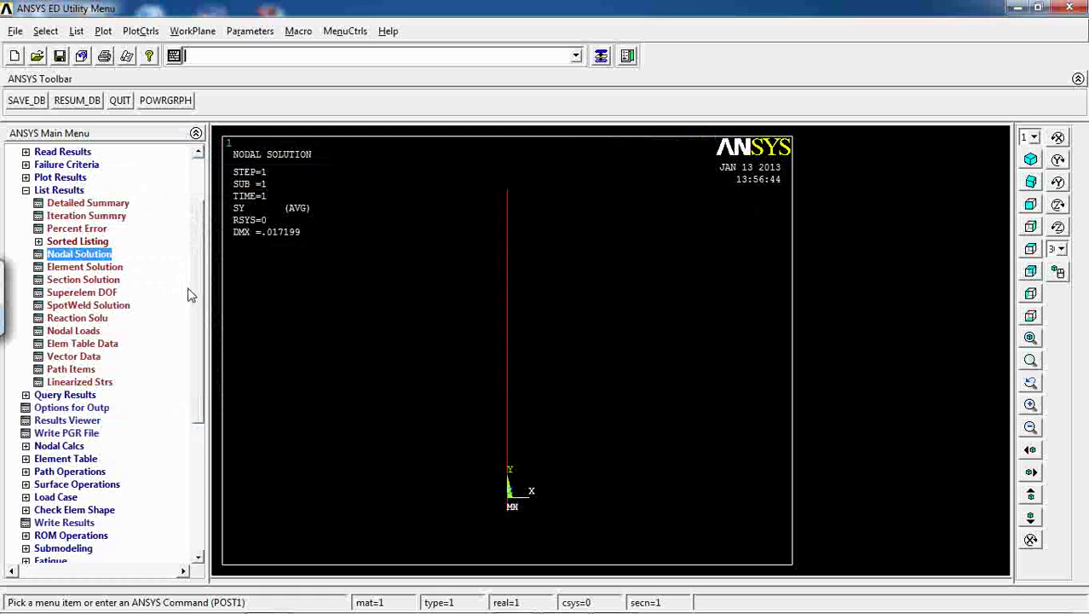
Step: List the nodal solution for the Y-component of stress and close the listing
{"action": "left_click", "coordinate": [78, 255]}
{"action": "left_click", "coordinate": [433, 346]}
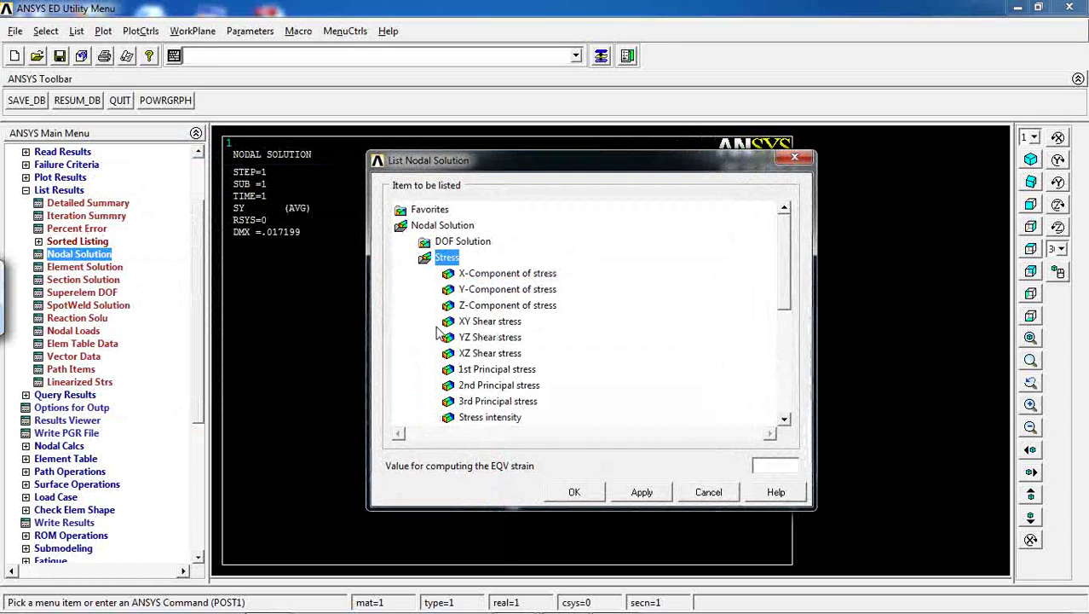
{"action": "left_click", "coordinate": [473, 290]}
{"action": "left_click", "coordinate": [567, 492]}
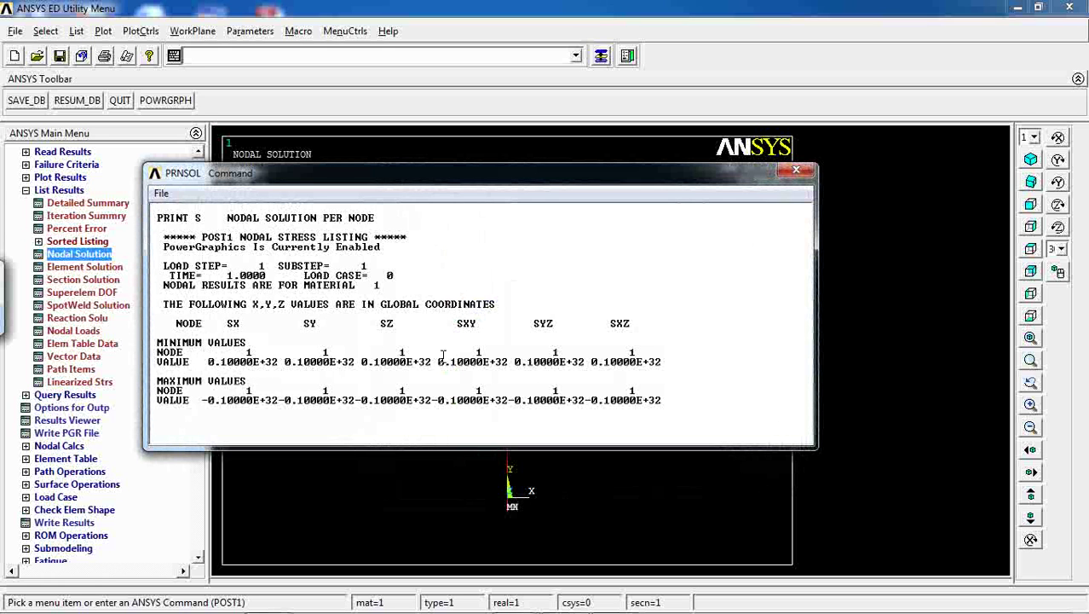
{"action": "left_click", "coordinate": [795, 174]}
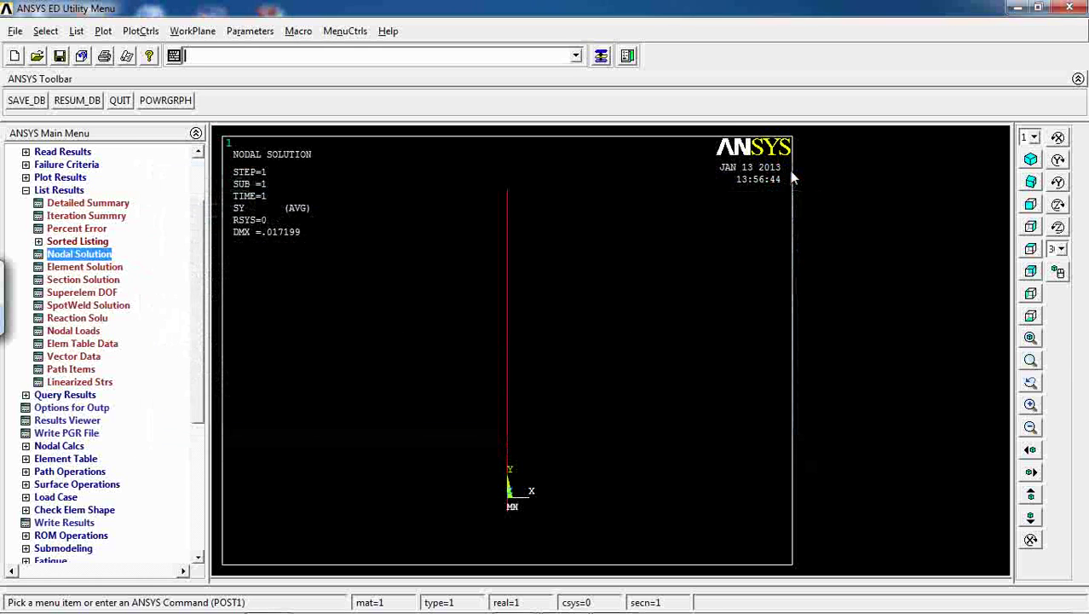
Step: List the nodal Y-component of stress again, examine the row of minimum values, and dismiss the listing
{"action": "left_click", "coordinate": [78, 256]}
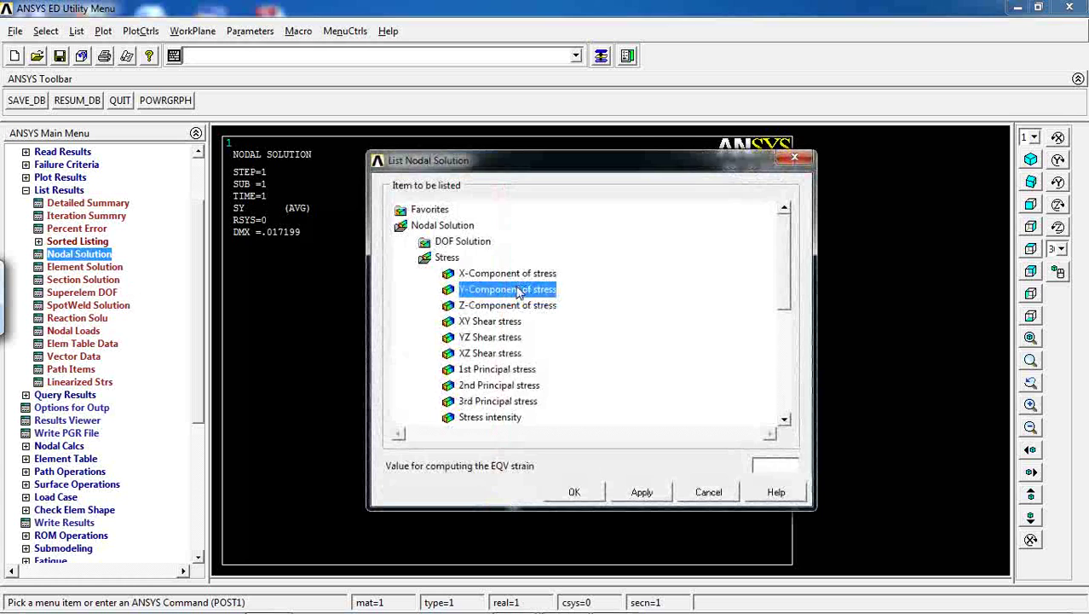
{"action": "left_click", "coordinate": [572, 491]}
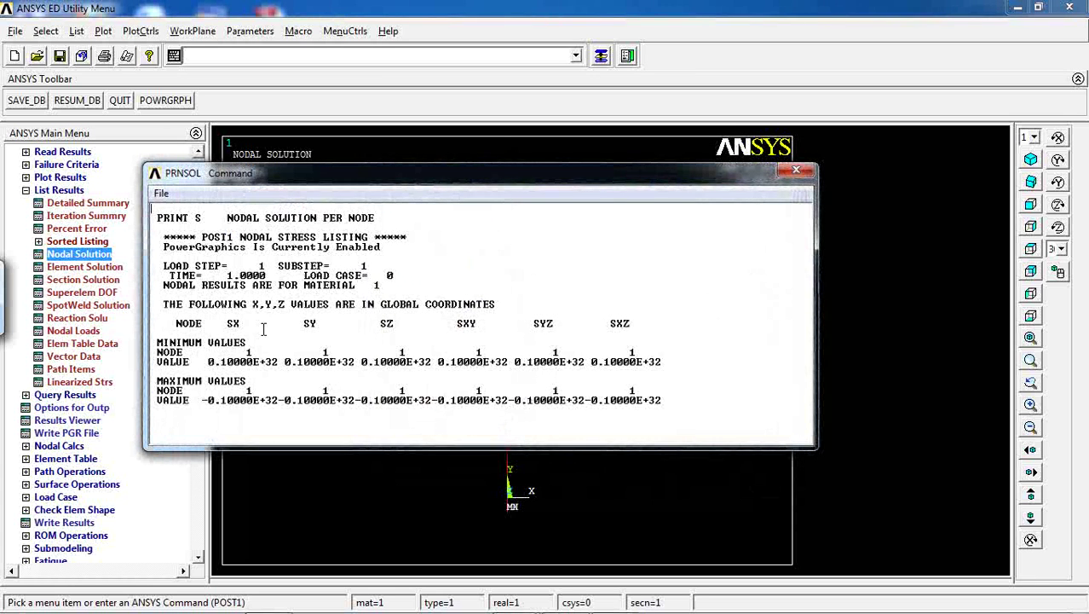
{"action": "left_click_drag", "start_coordinate": [206, 362], "coordinate": [602, 370]}
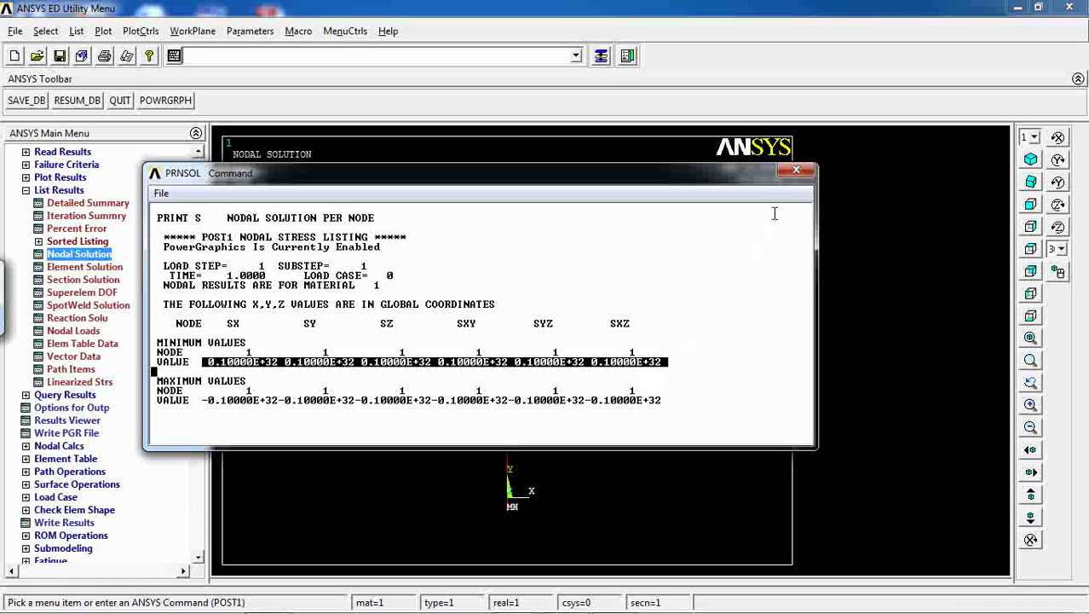
{"action": "left_click", "coordinate": [796, 170]}
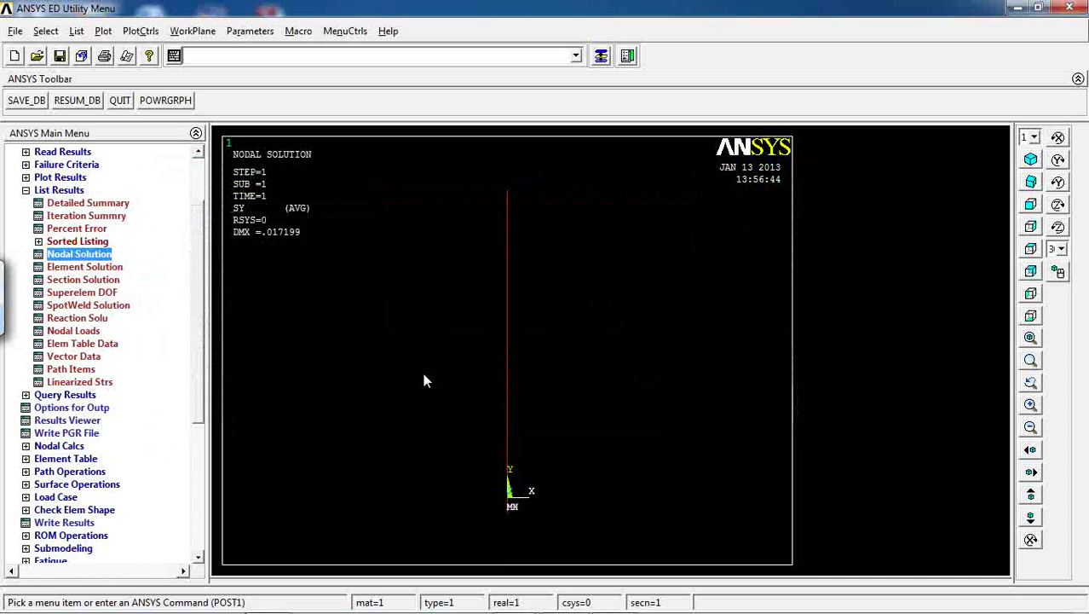
Step: Apply a constant structural temperature of 30 to all elements of the beam and dismiss the warning
{"action": "left_click_drag", "start_coordinate": [200, 322], "coordinate": [203, 258]}
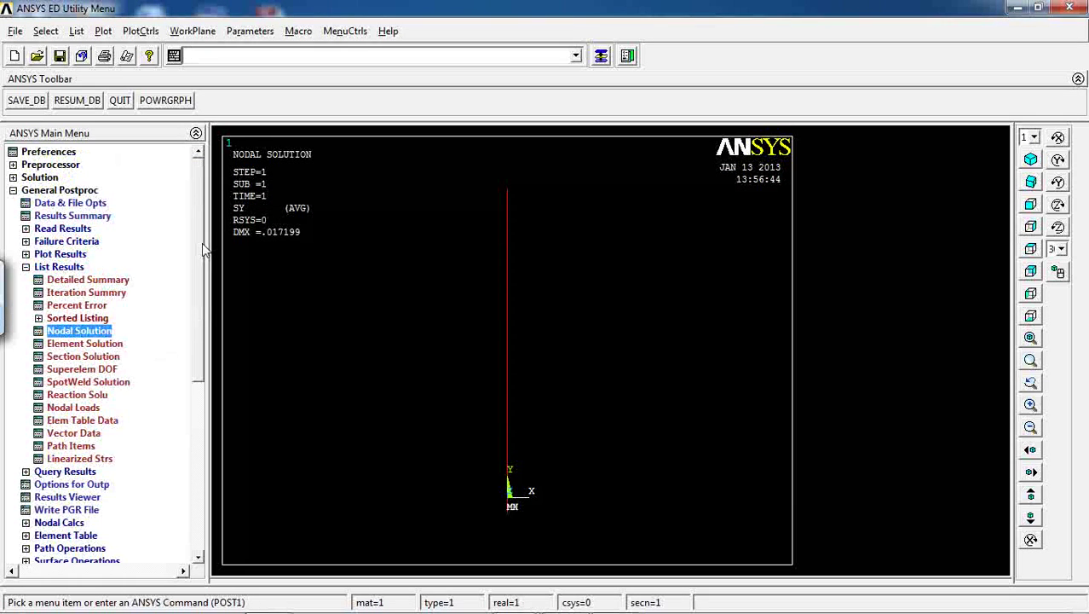
{"action": "double_click", "coordinate": [60, 267]}
{"action": "left_click", "coordinate": [48, 178]}
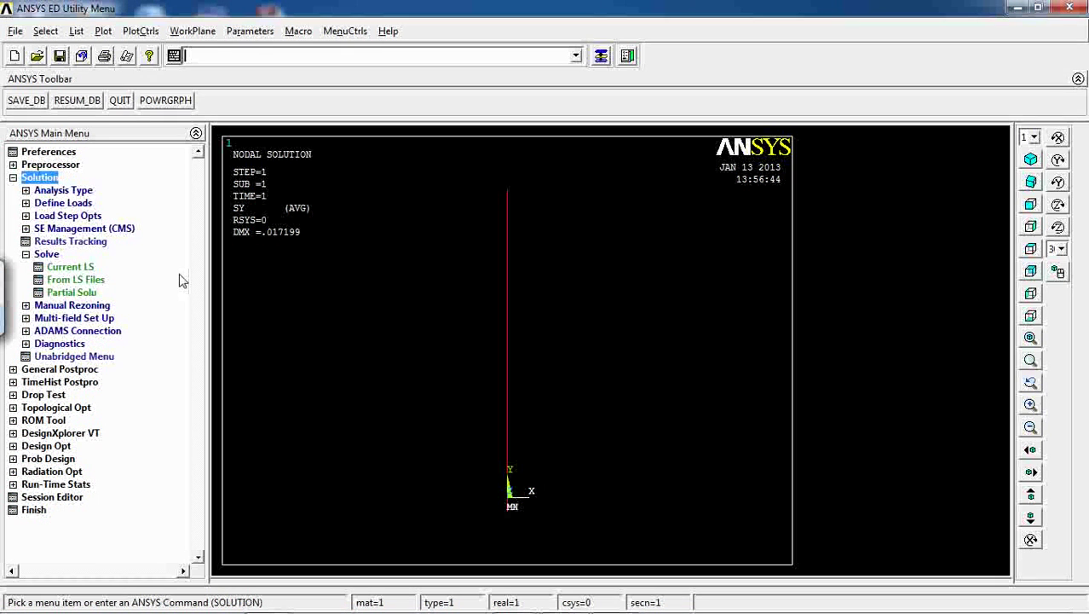
{"action": "left_click", "coordinate": [61, 203]}
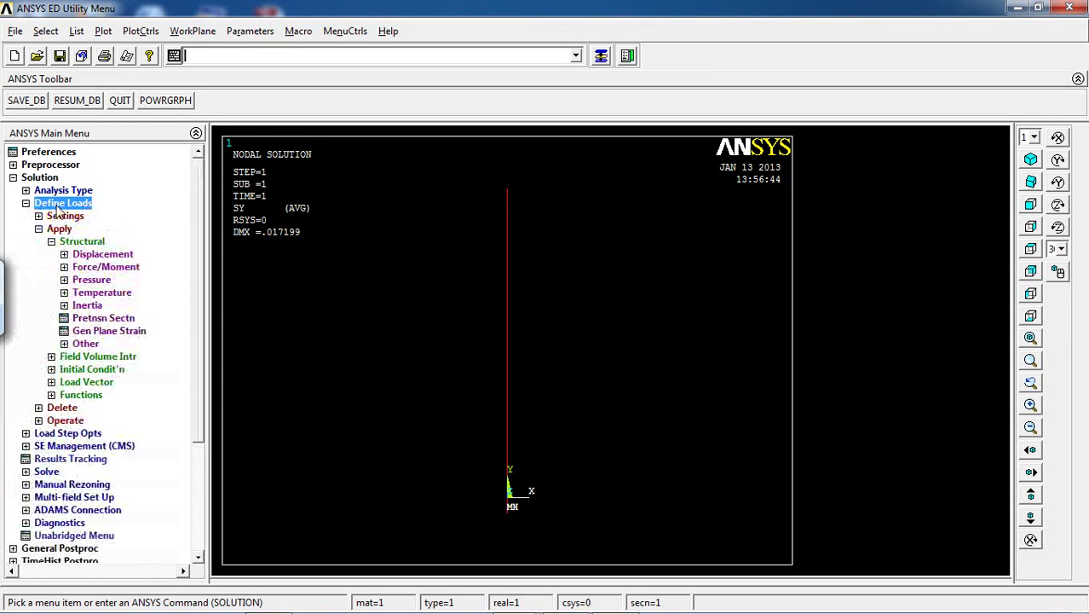
{"action": "left_click", "coordinate": [91, 293]}
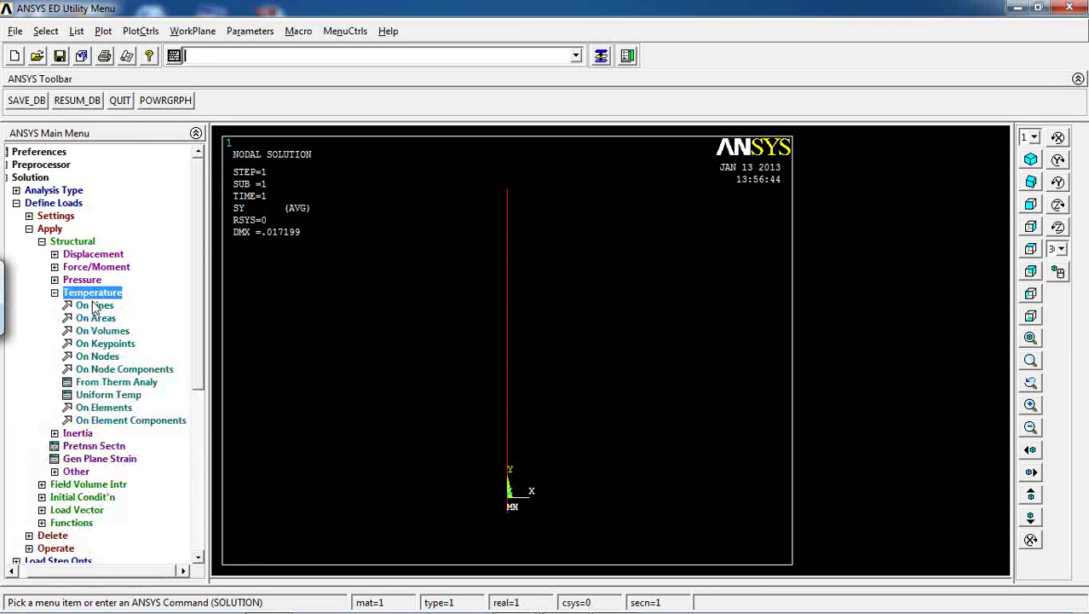
{"action": "left_click", "coordinate": [104, 409]}
{"action": "left_click_drag", "start_coordinate": [101, 276], "coordinate": [146, 94]}
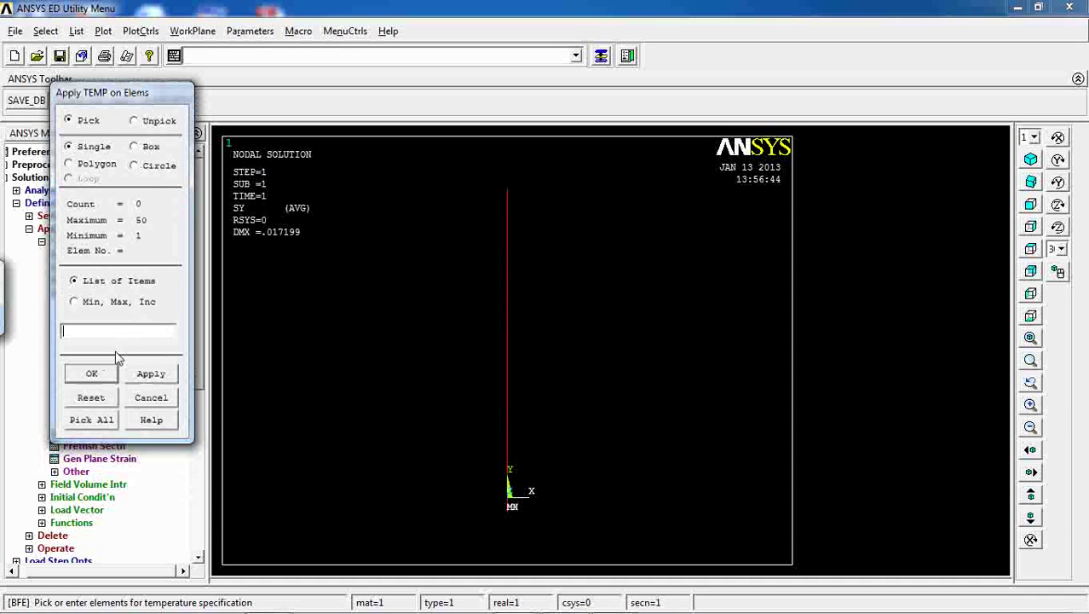
{"action": "left_click", "coordinate": [86, 422]}
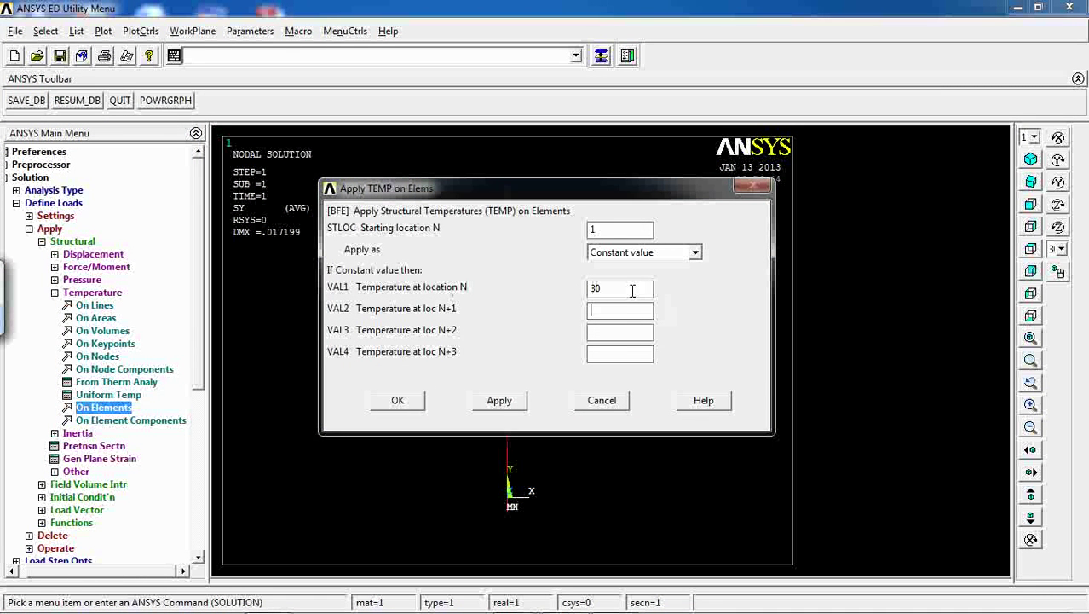
{"action": "type", "text": "30"}
{"action": "left_click", "coordinate": [397, 400]}
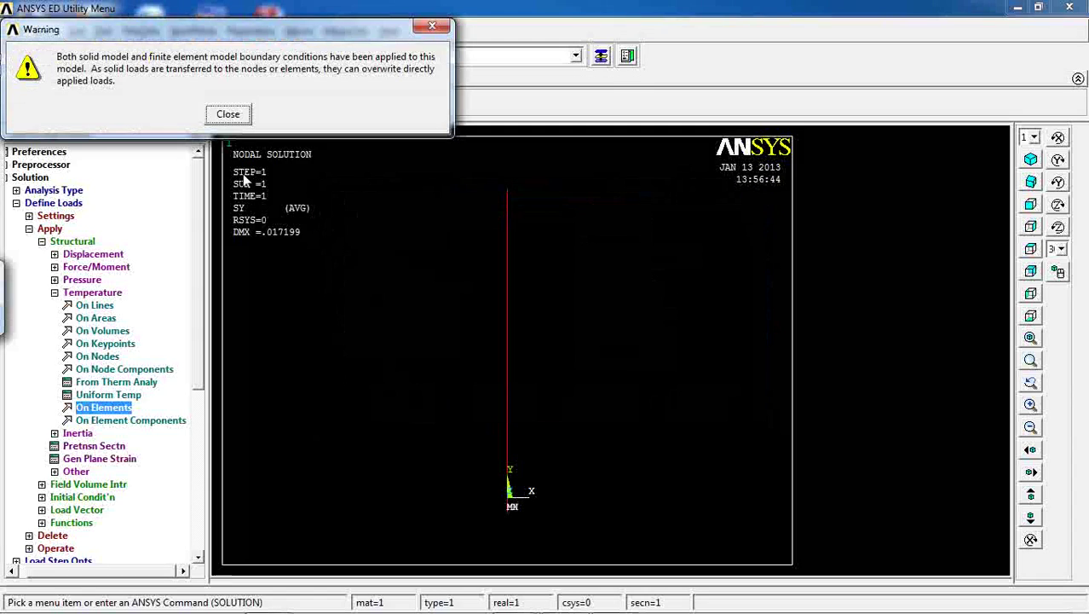
{"action": "left_click", "coordinate": [229, 116]}
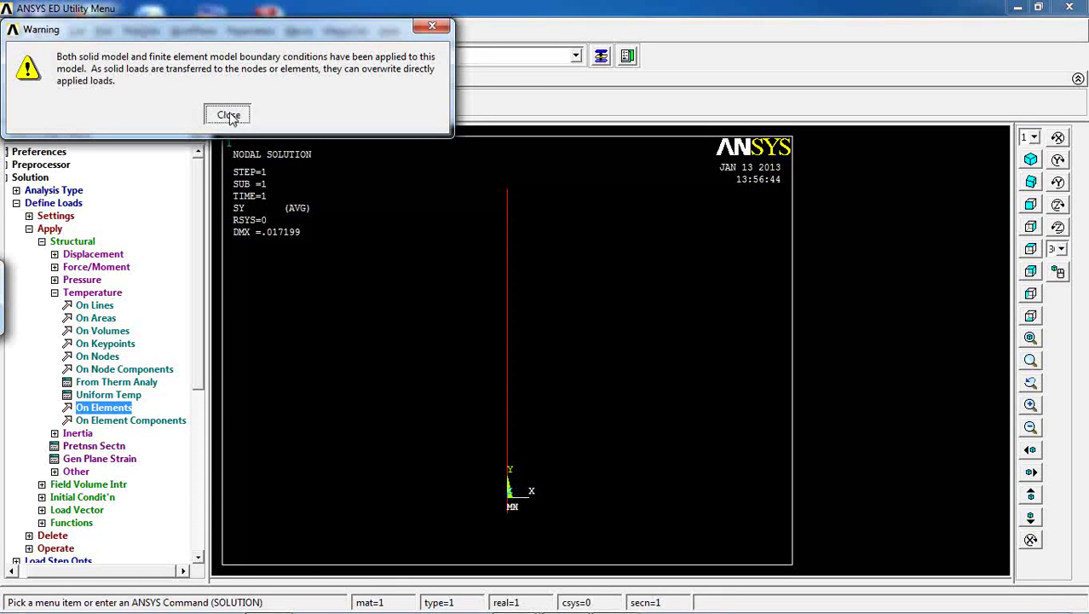
Step: Delete the structural temperature loads from all elements of the beam
{"action": "left_click", "coordinate": [49, 228]}
{"action": "left_click", "coordinate": [61, 243]}
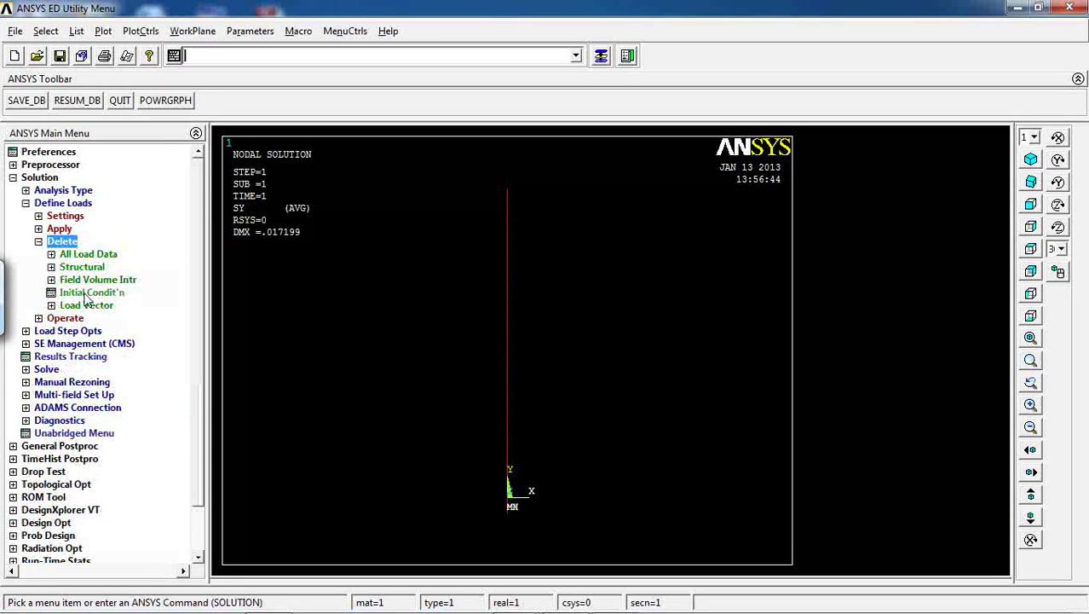
{"action": "left_click", "coordinate": [77, 269]}
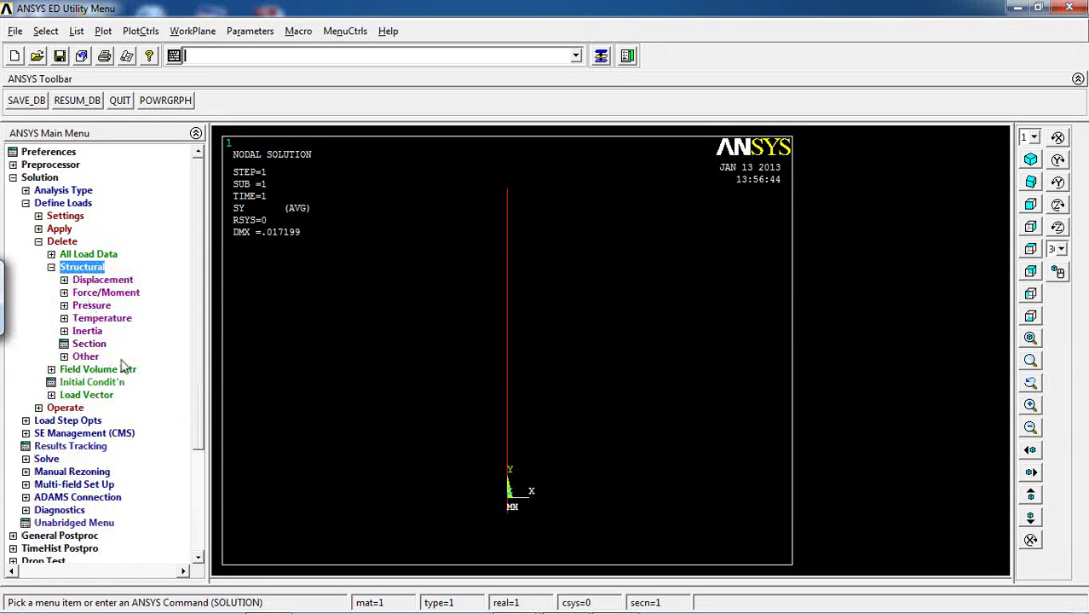
{"action": "left_click", "coordinate": [92, 319]}
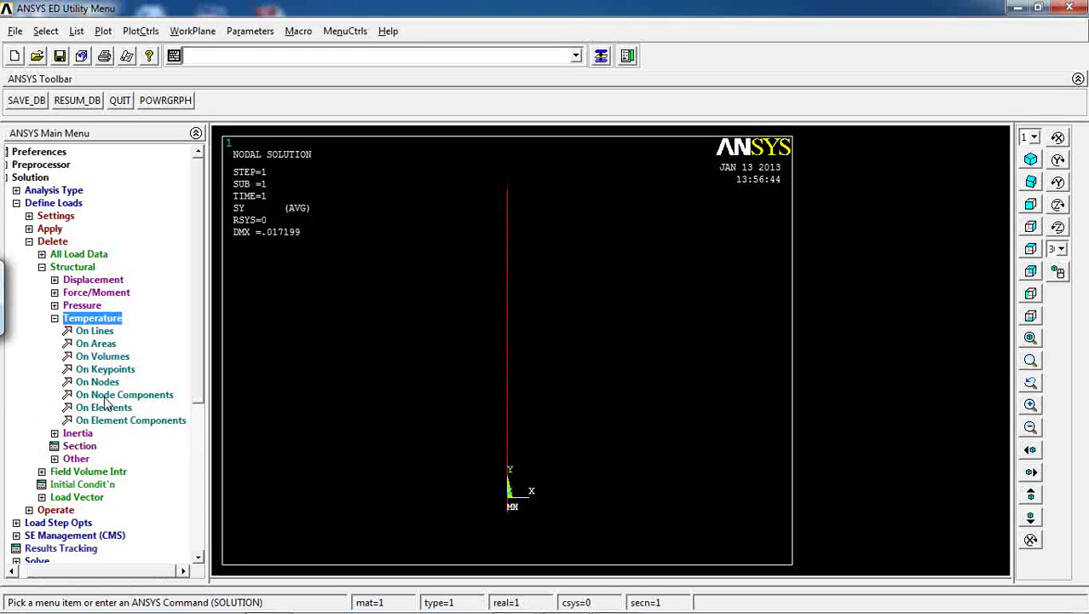
{"action": "left_click", "coordinate": [100, 409]}
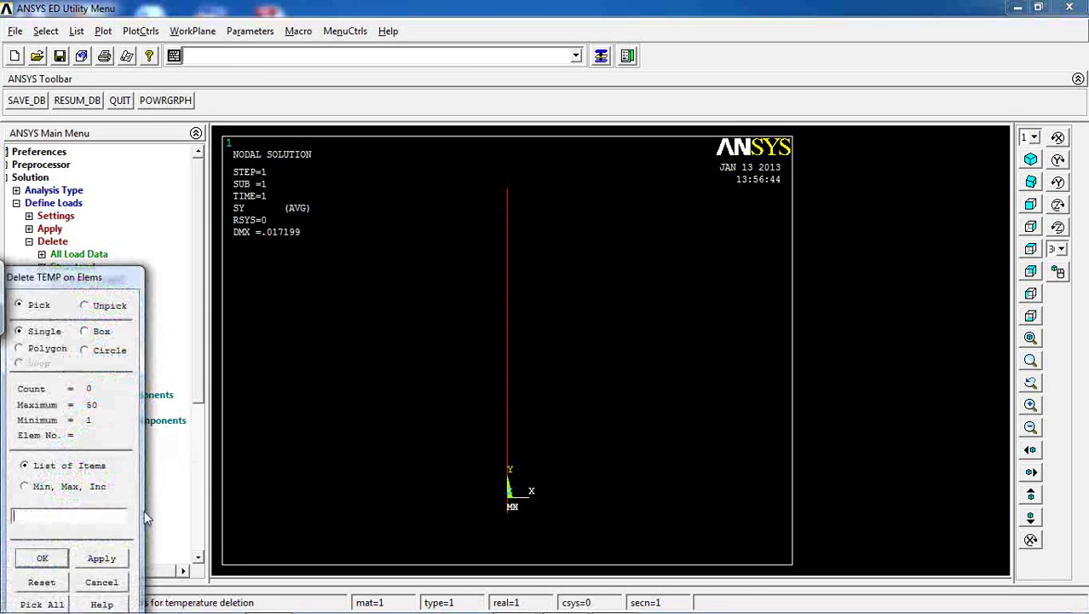
{"action": "left_click", "coordinate": [40, 603]}
{"action": "left_click", "coordinate": [84, 319]}
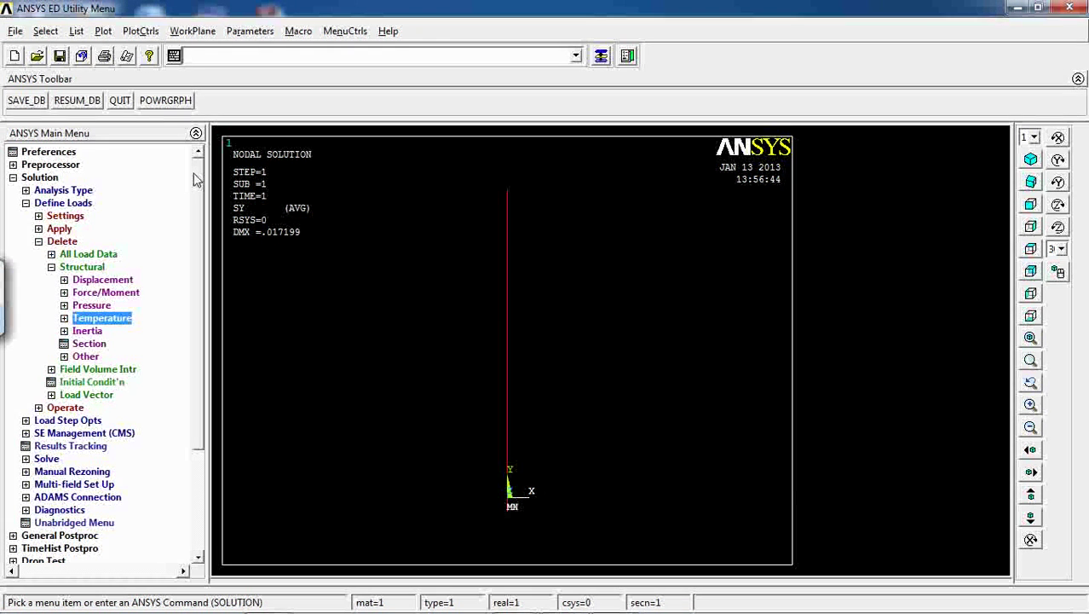
{"action": "left_click", "coordinate": [66, 243]}
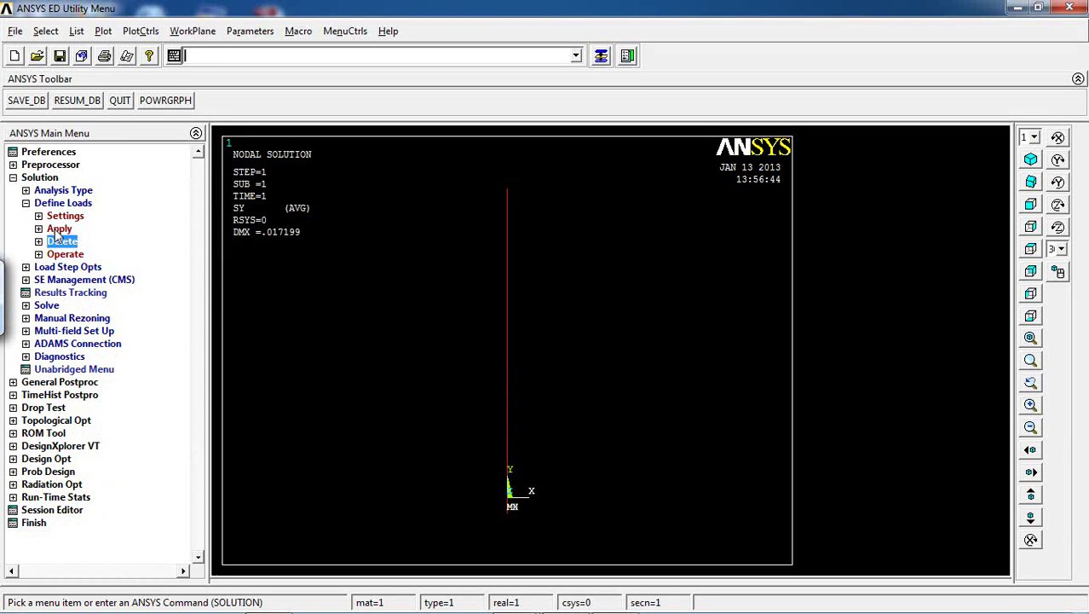
Step: Apply a constant structural temperature of 30 on the beam line
{"action": "left_click", "coordinate": [57, 228]}
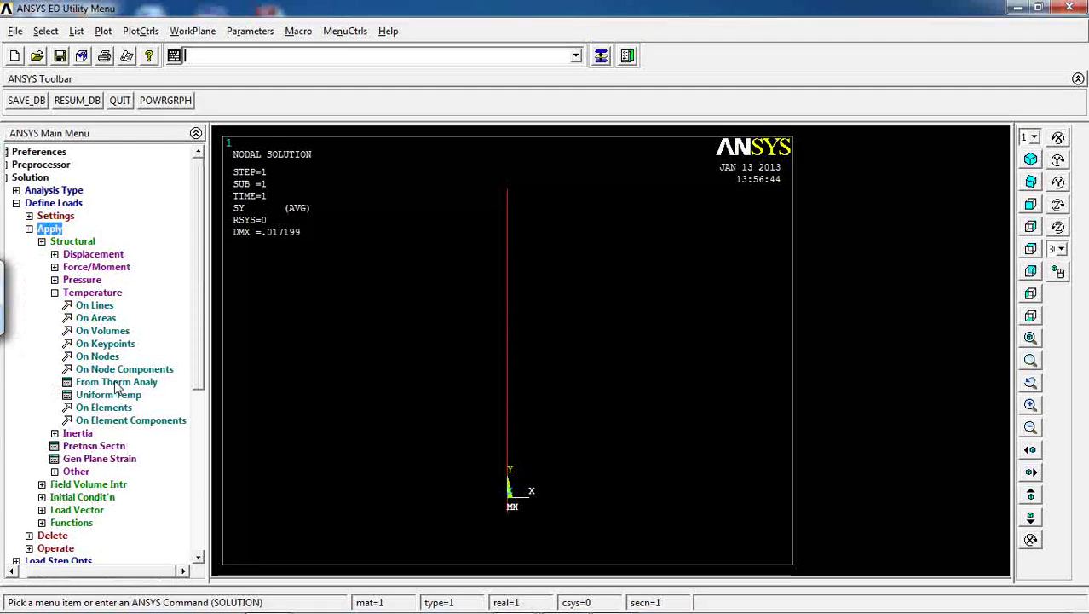
{"action": "left_click", "coordinate": [92, 305]}
{"action": "left_click", "coordinate": [484, 300]}
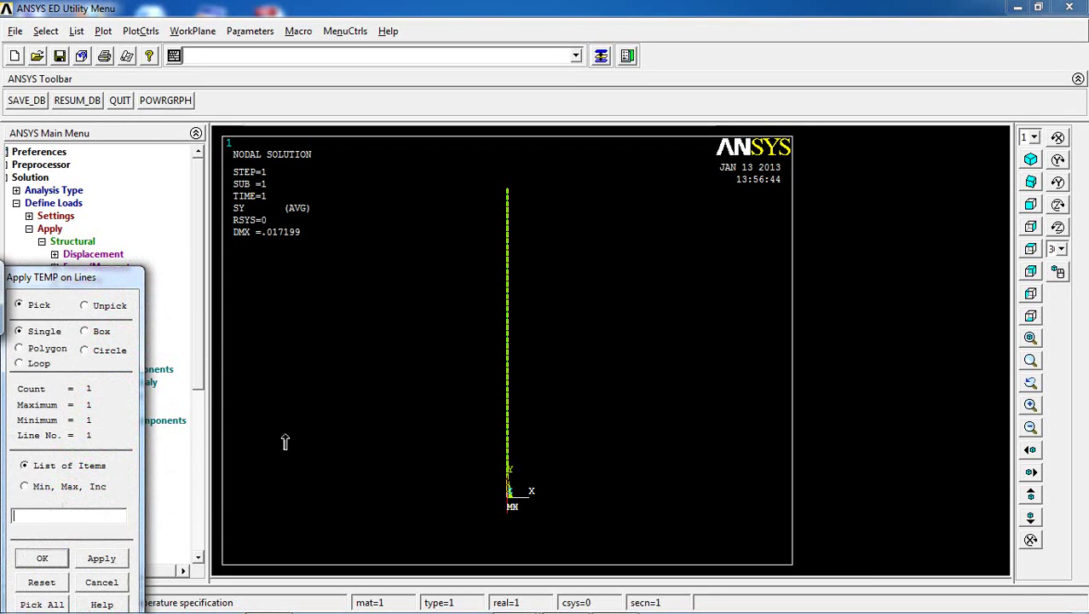
{"action": "left_click", "coordinate": [43, 558]}
{"action": "left_click", "coordinate": [622, 313]}
{"action": "type", "text": "30"}
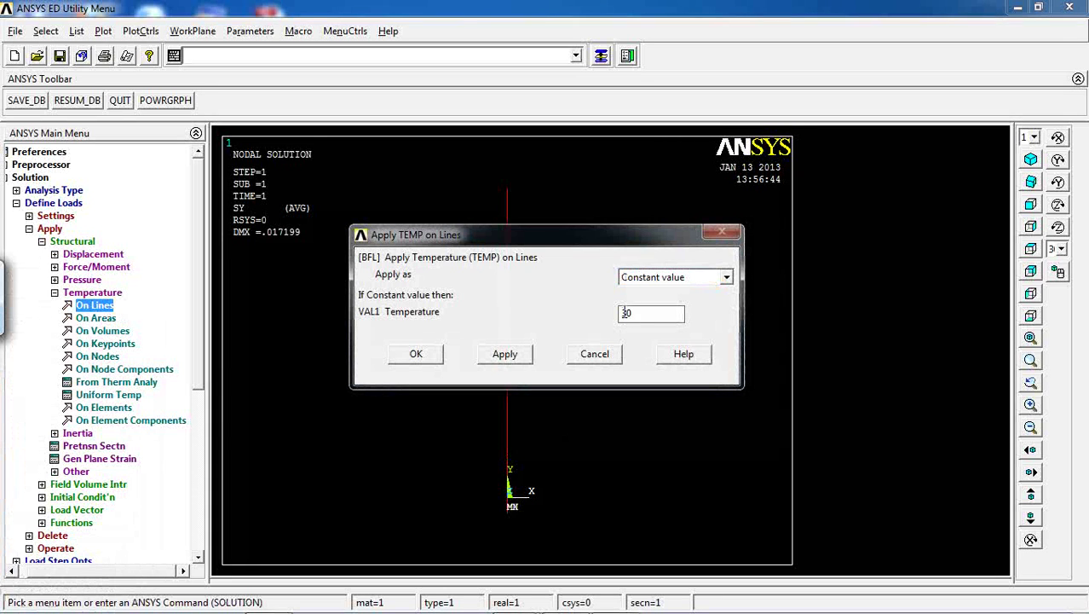
{"action": "left_click", "coordinate": [415, 354]}
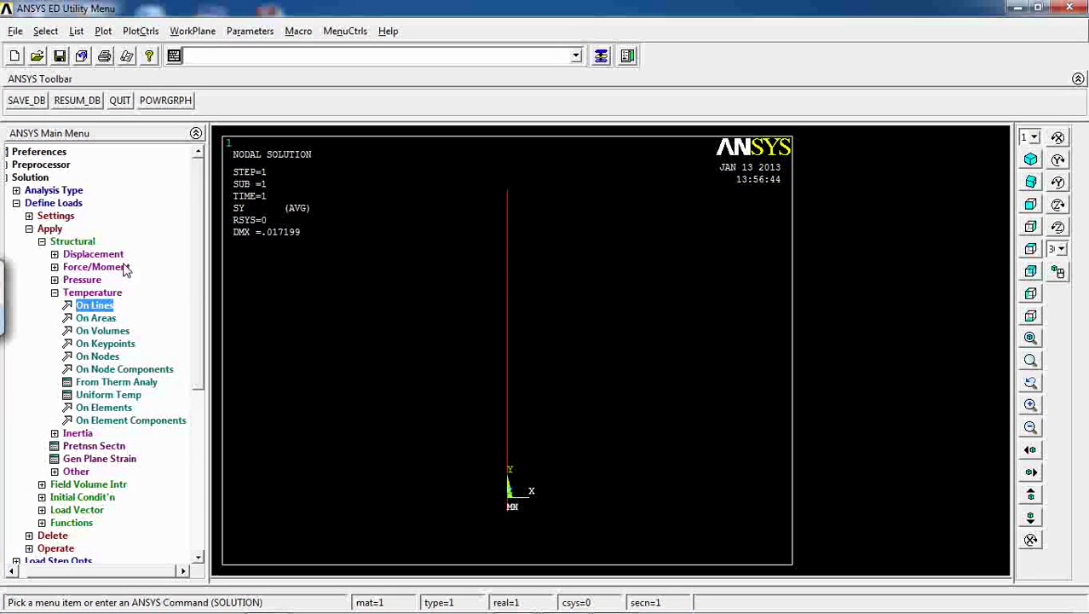
Step: Solve the current load step with the line temperature applied and close the solution messages
{"action": "double_click", "coordinate": [52, 242]}
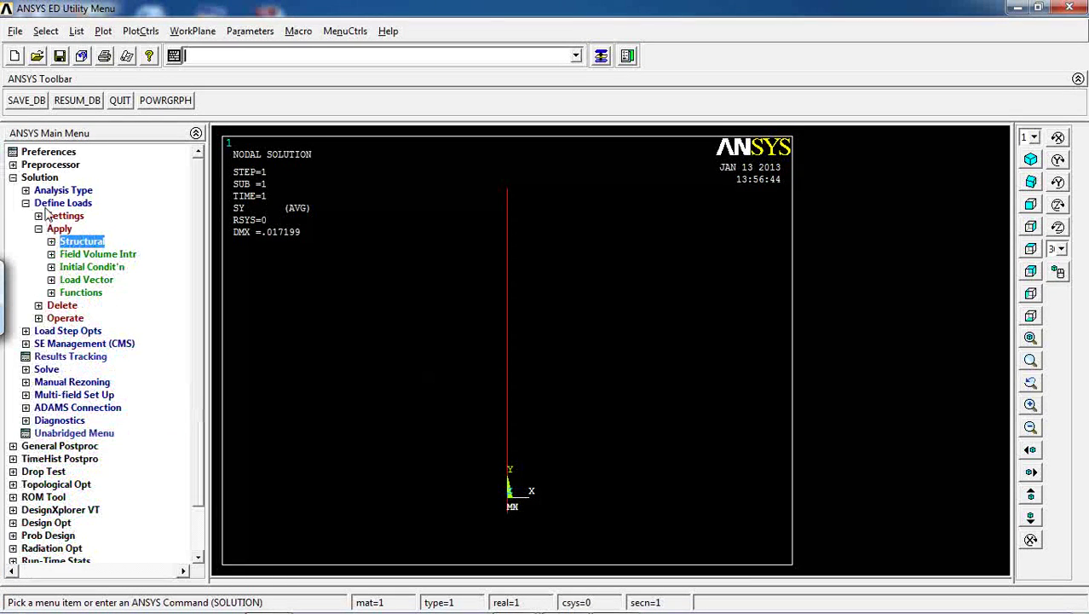
{"action": "double_click", "coordinate": [47, 209]}
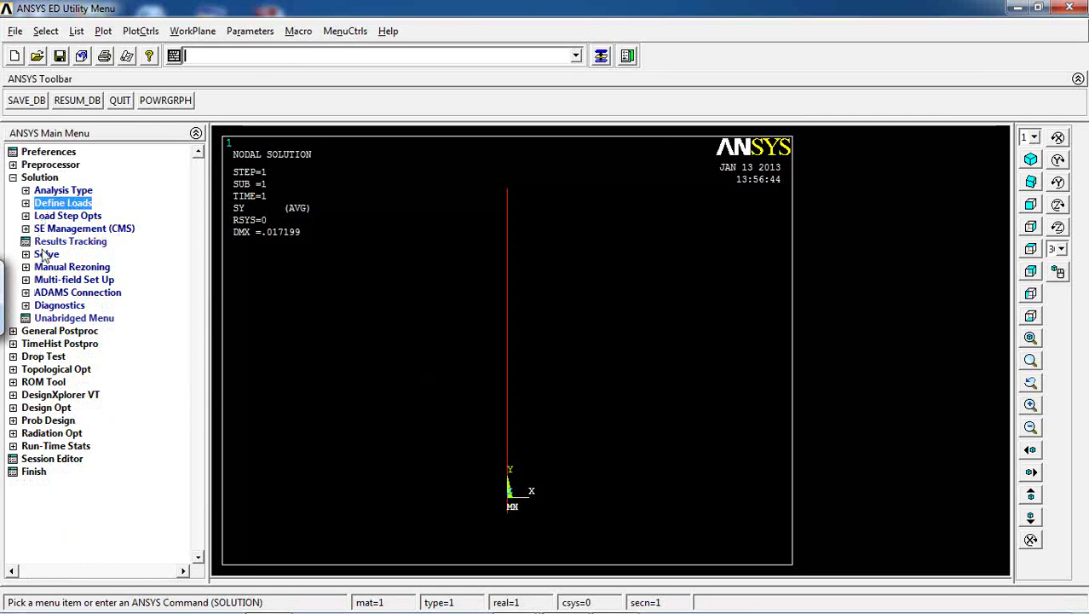
{"action": "double_click", "coordinate": [46, 254]}
{"action": "left_click", "coordinate": [69, 267]}
{"action": "left_click", "coordinate": [542, 378]}
{"action": "left_click", "coordinate": [227, 115]}
{"action": "left_click", "coordinate": [797, 170]}
Step: Plot the nodal solution contour of the Y-component of displacement on the deformed shape only
{"action": "left_click", "coordinate": [64, 370]}
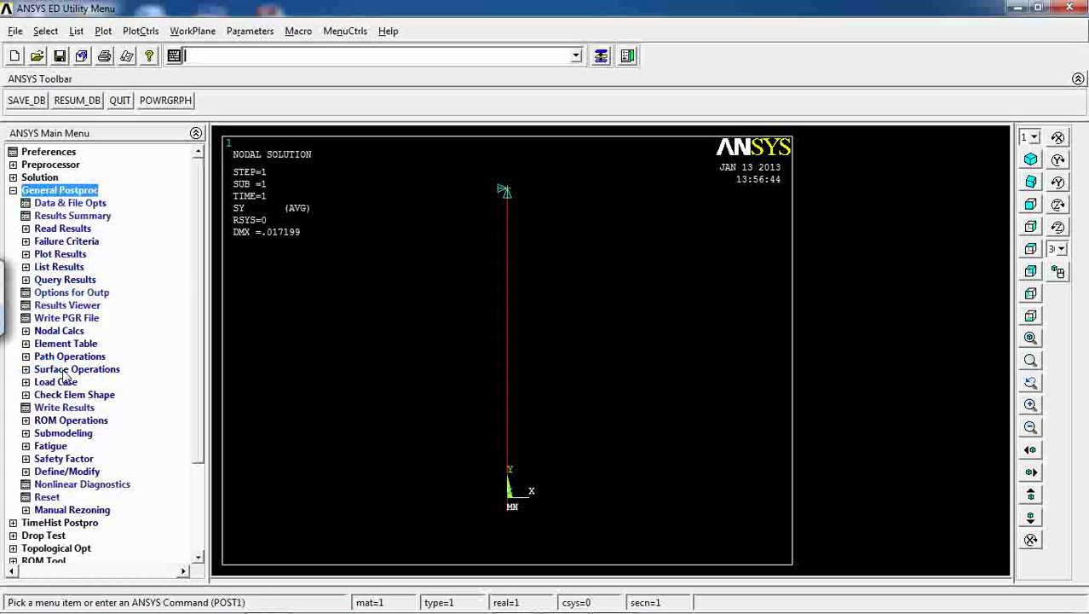
{"action": "left_click", "coordinate": [43, 256]}
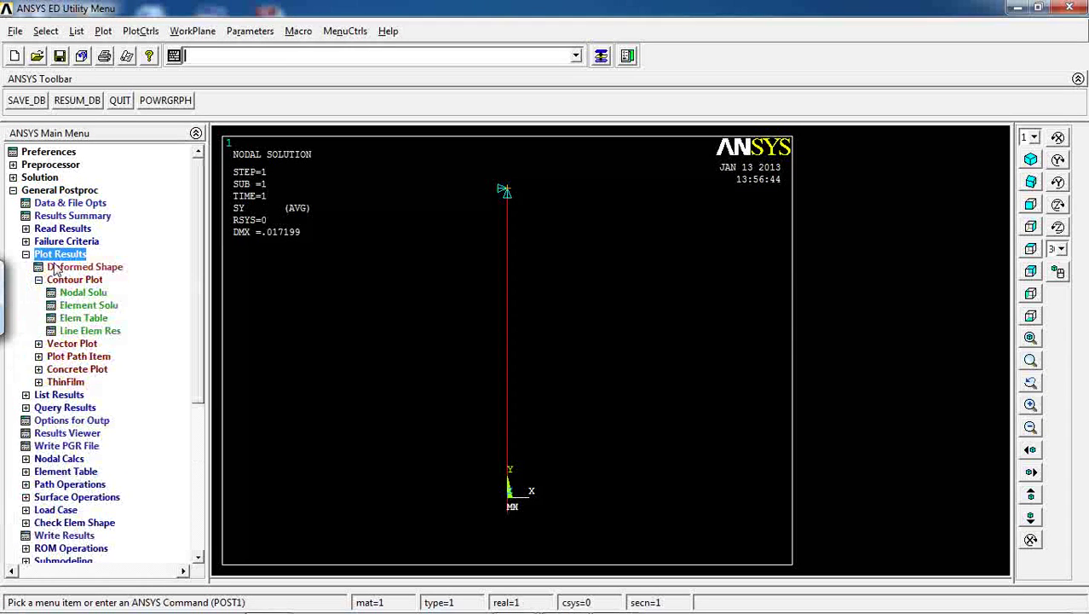
{"action": "left_click", "coordinate": [91, 294]}
{"action": "double_click", "coordinate": [733, 136]}
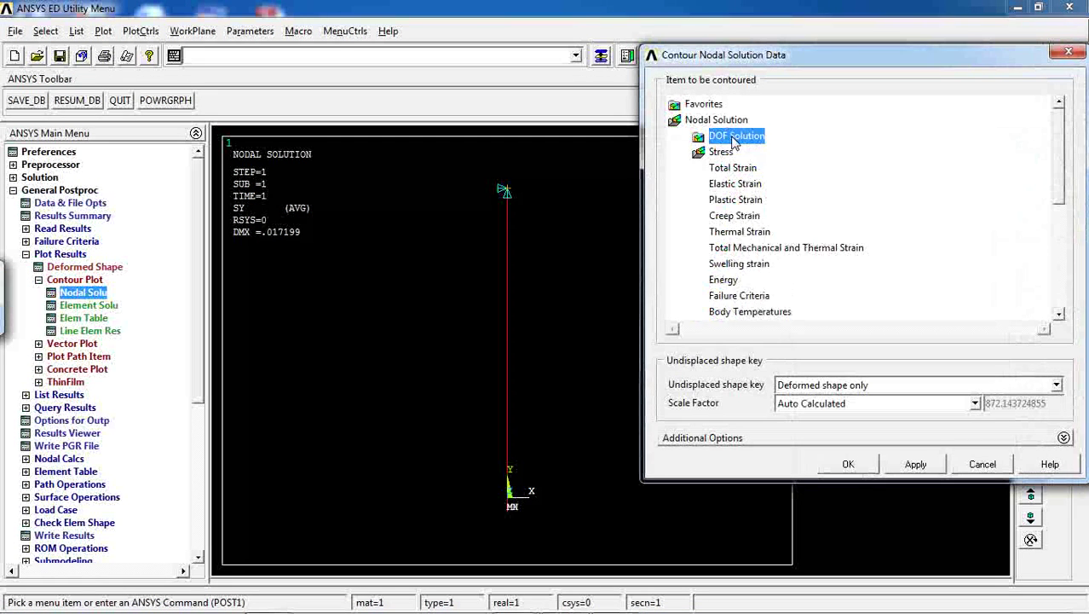
{"action": "left_click", "coordinate": [755, 169]}
{"action": "left_click", "coordinate": [869, 464]}
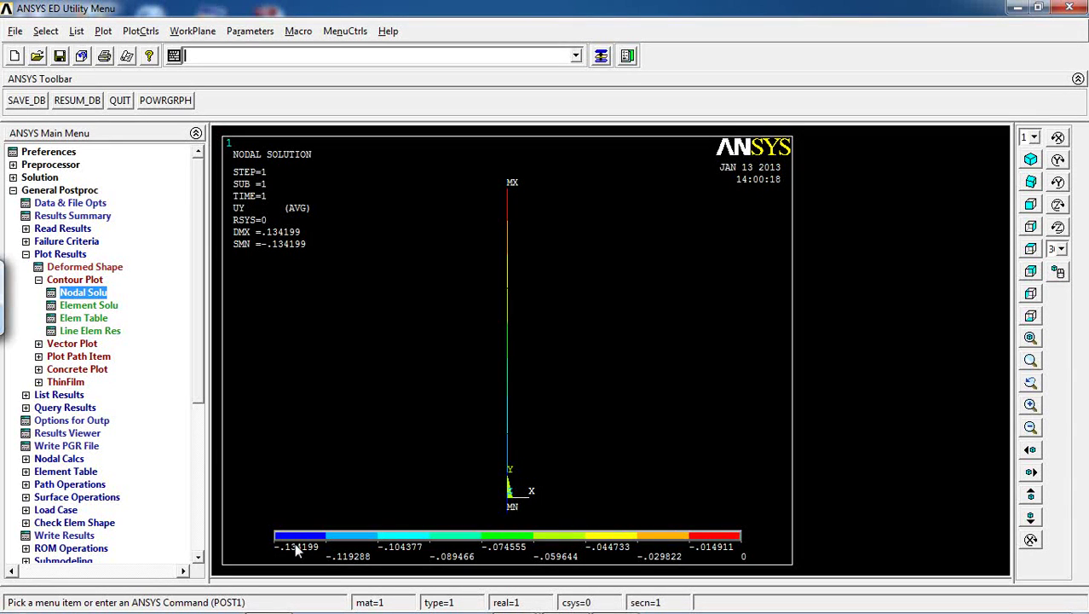
Step: Plot the nodal solution contour of the Y-component of stress on the deformed shape only
{"action": "left_click", "coordinate": [77, 292]}
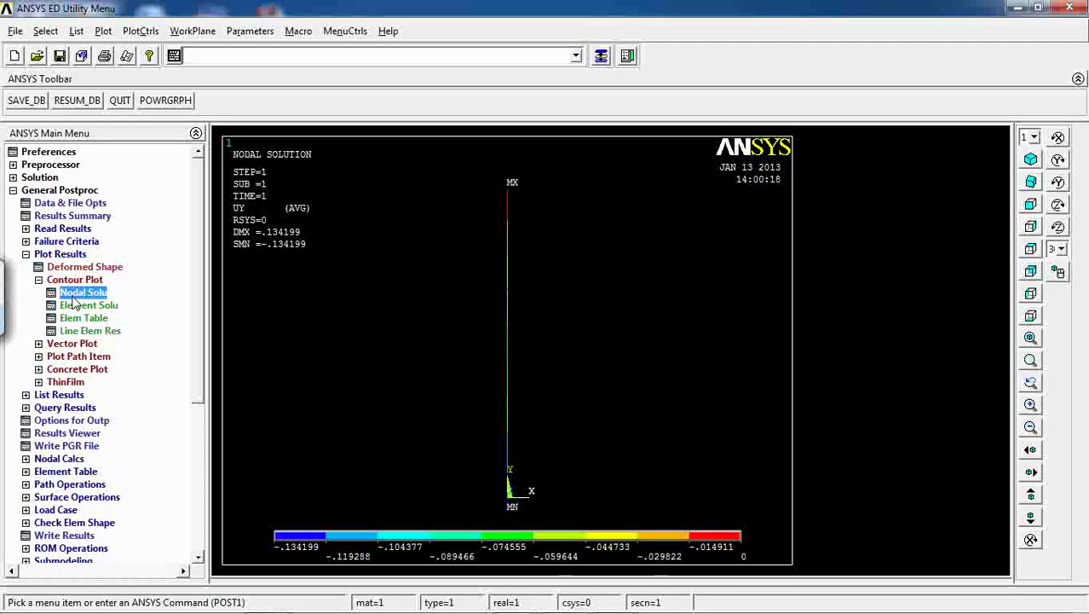
{"action": "left_click", "coordinate": [724, 233]}
{"action": "left_click", "coordinate": [759, 184]}
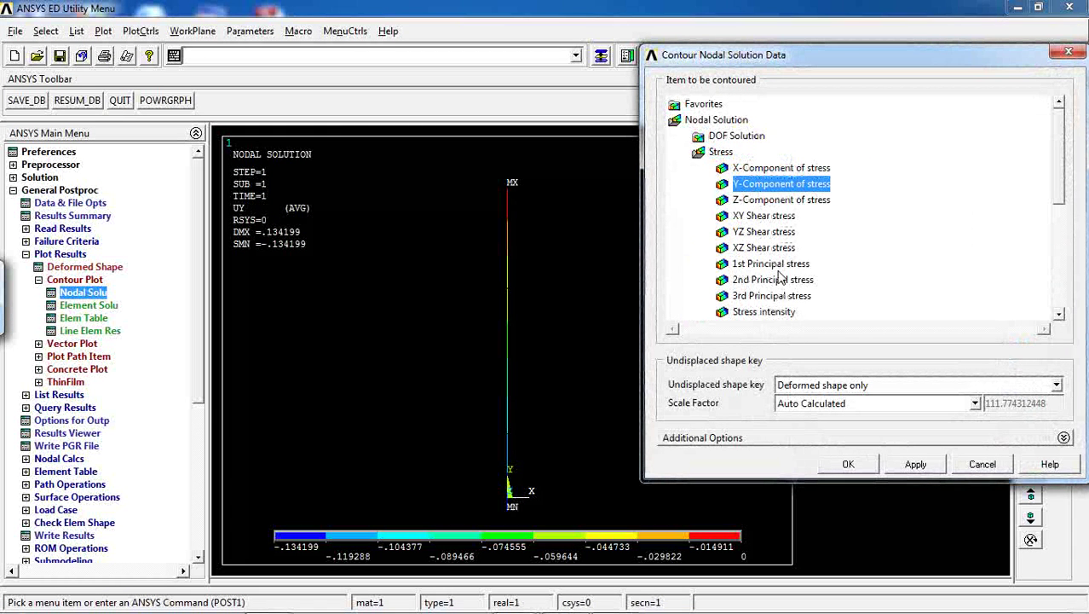
{"action": "left_click", "coordinate": [835, 463]}
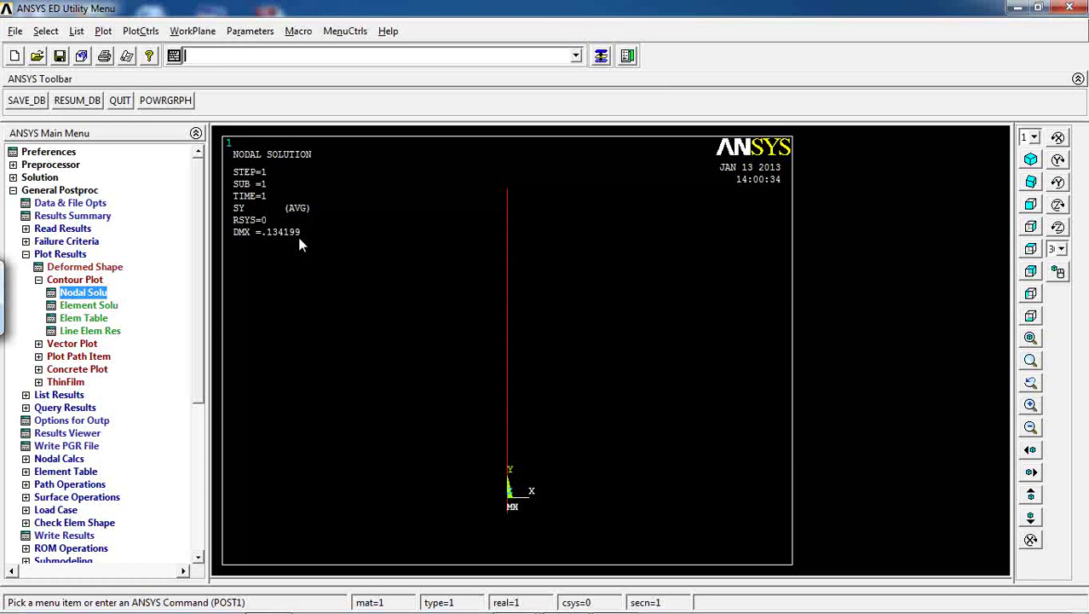
Step: List the reaction solution for all items, examine the nodal and total reaction values, and close the listing
{"action": "left_click", "coordinate": [75, 356]}
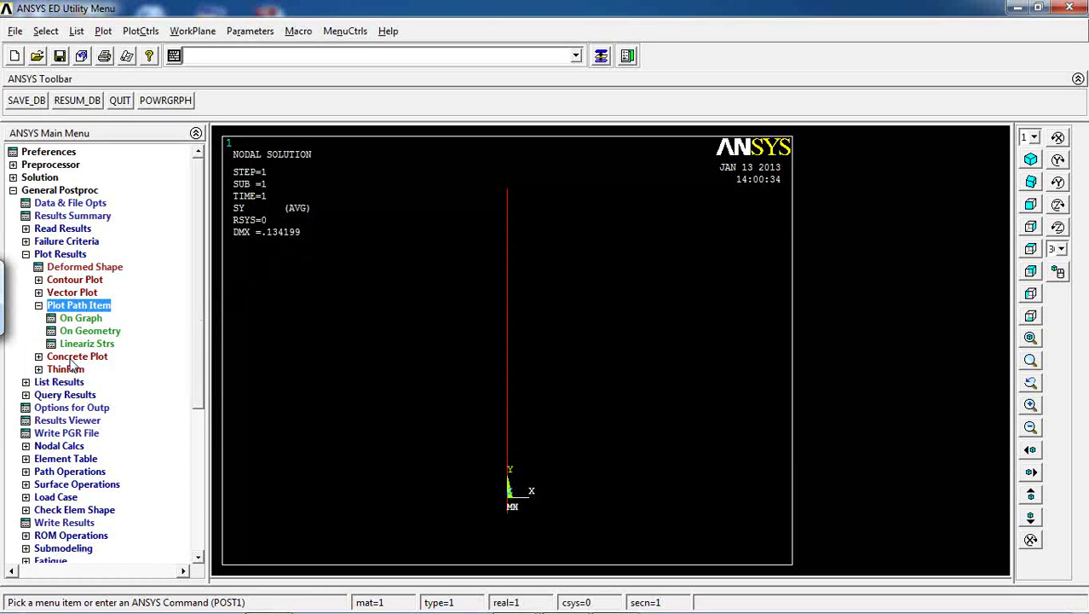
{"action": "left_click", "coordinate": [68, 382]}
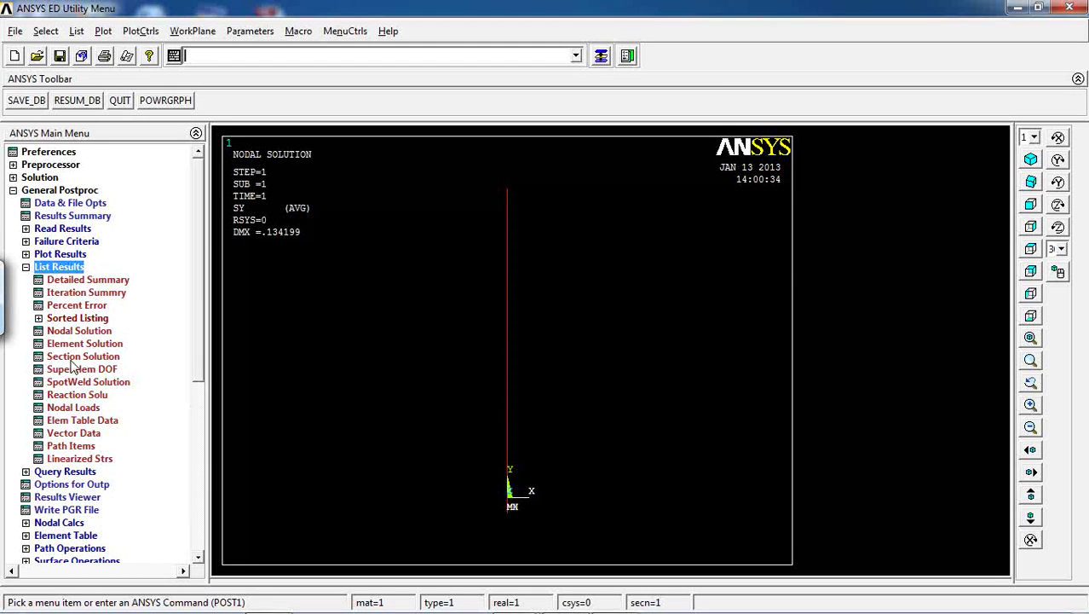
{"action": "left_click", "coordinate": [71, 396]}
{"action": "left_click", "coordinate": [656, 244]}
{"action": "left_click", "coordinate": [644, 232]}
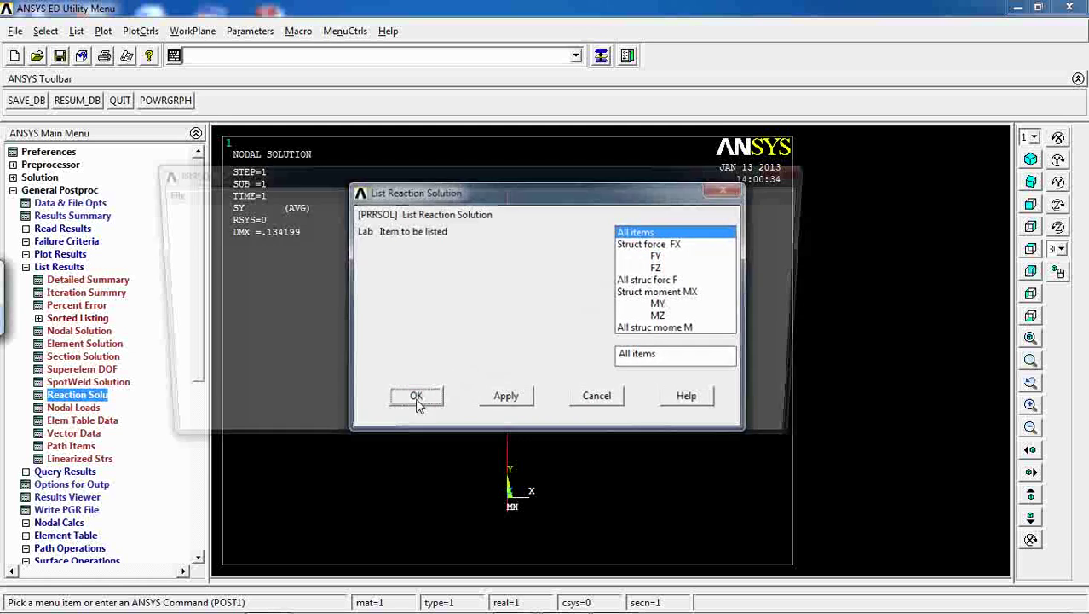
{"action": "left_click", "coordinate": [414, 396]}
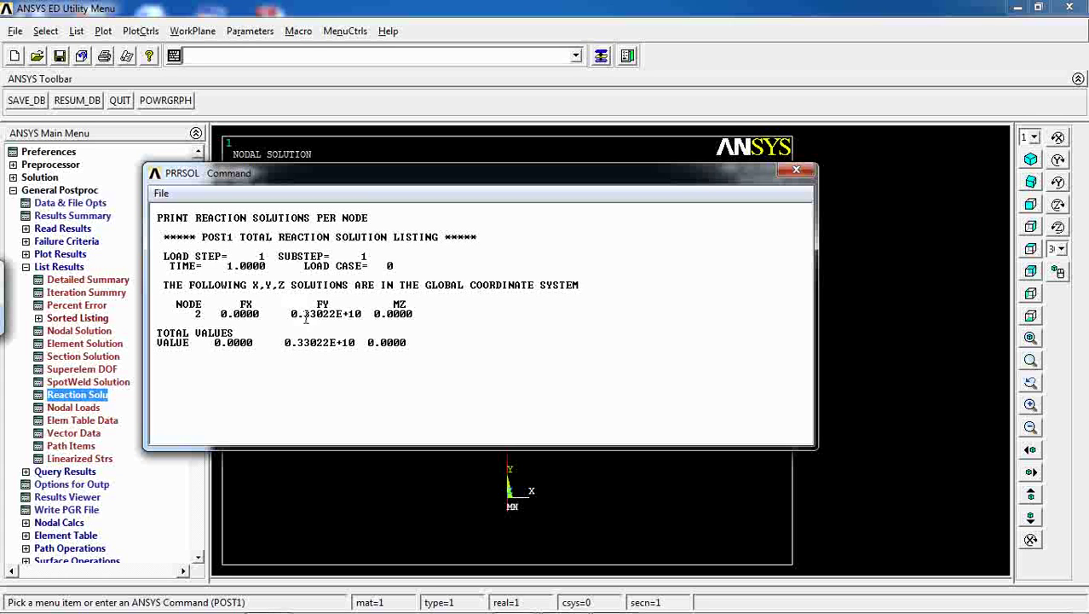
{"action": "left_click_drag", "start_coordinate": [293, 314], "coordinate": [461, 346]}
{"action": "left_click", "coordinate": [274, 305]}
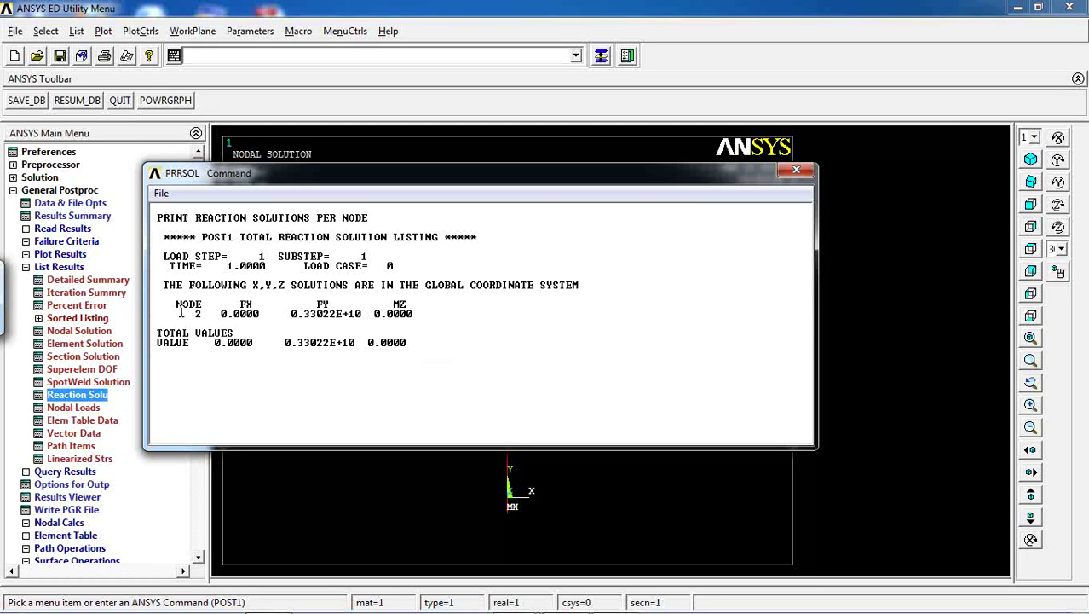
{"action": "left_click_drag", "start_coordinate": [153, 300], "coordinate": [433, 360]}
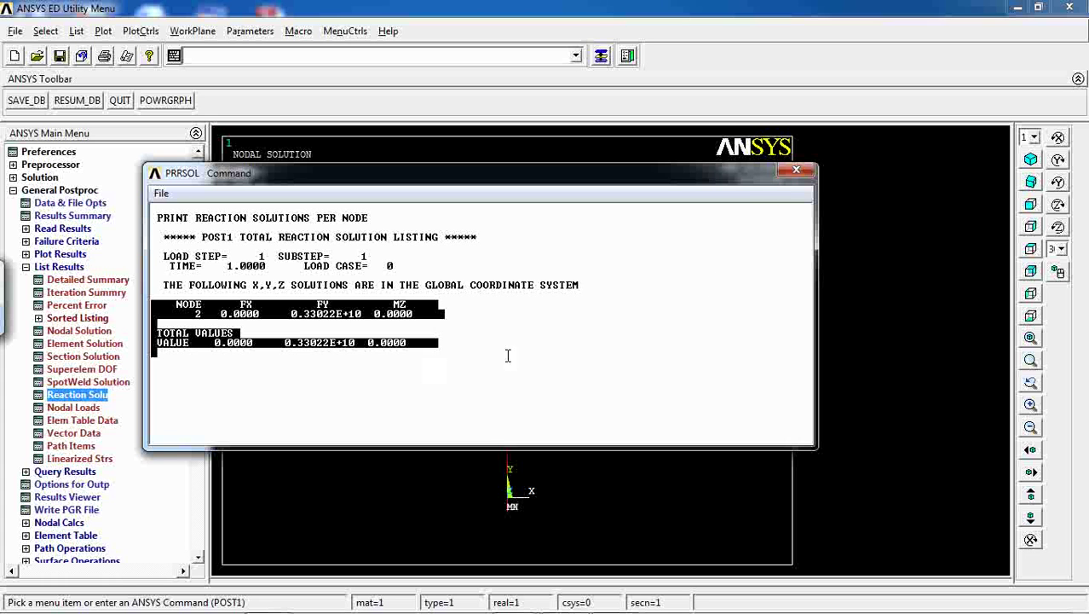
{"action": "left_click", "coordinate": [796, 170]}
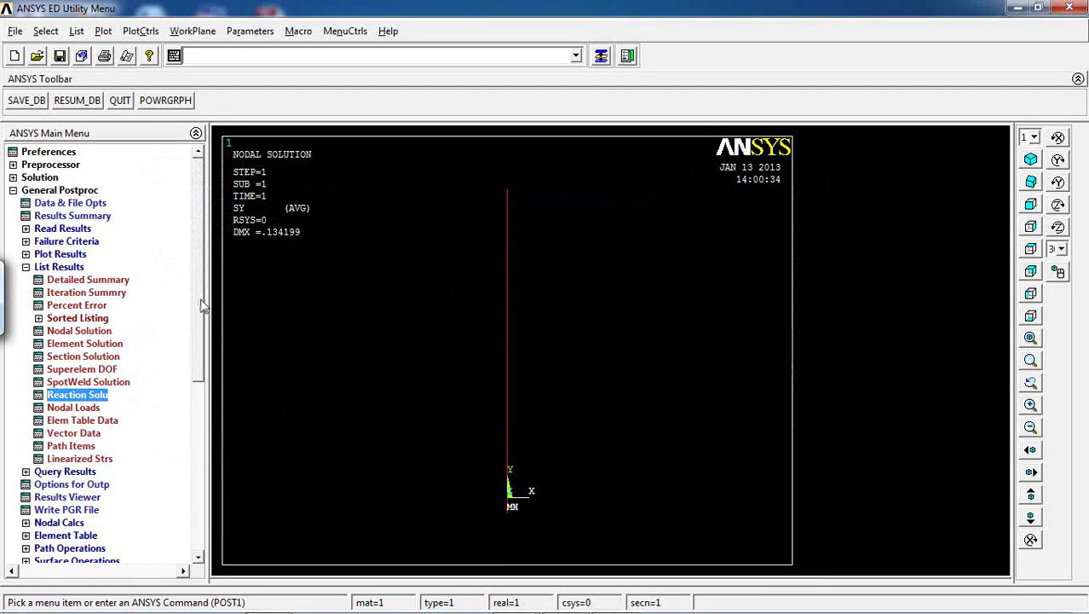
Step: Turn on the display of element shapes based on real constant descriptions and show the beam in isometric view
{"action": "left_click", "coordinate": [143, 32]}
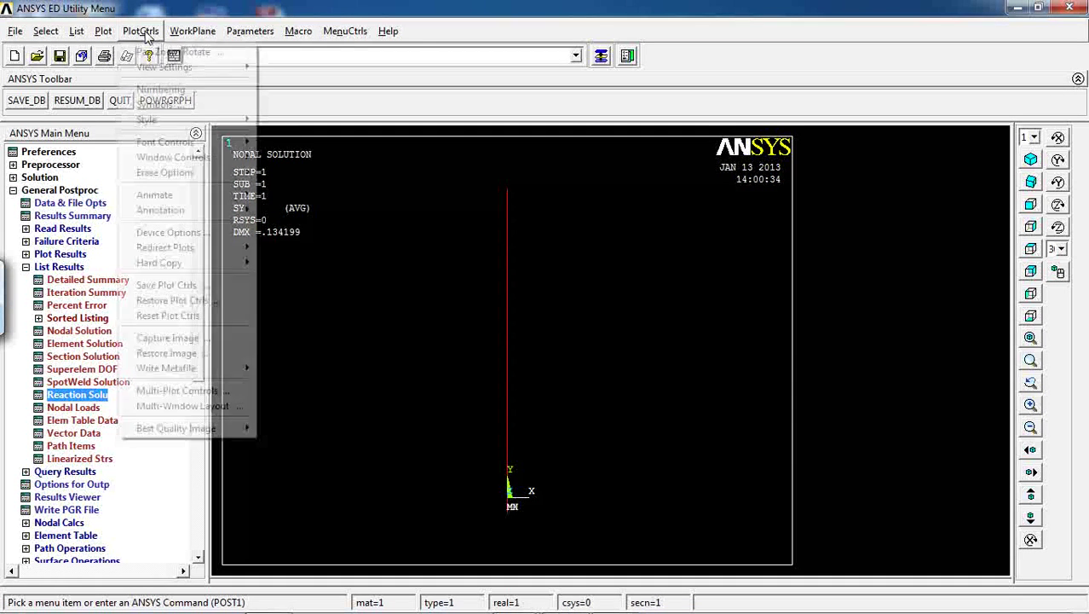
{"action": "mouse_move", "coordinate": [152, 124]}
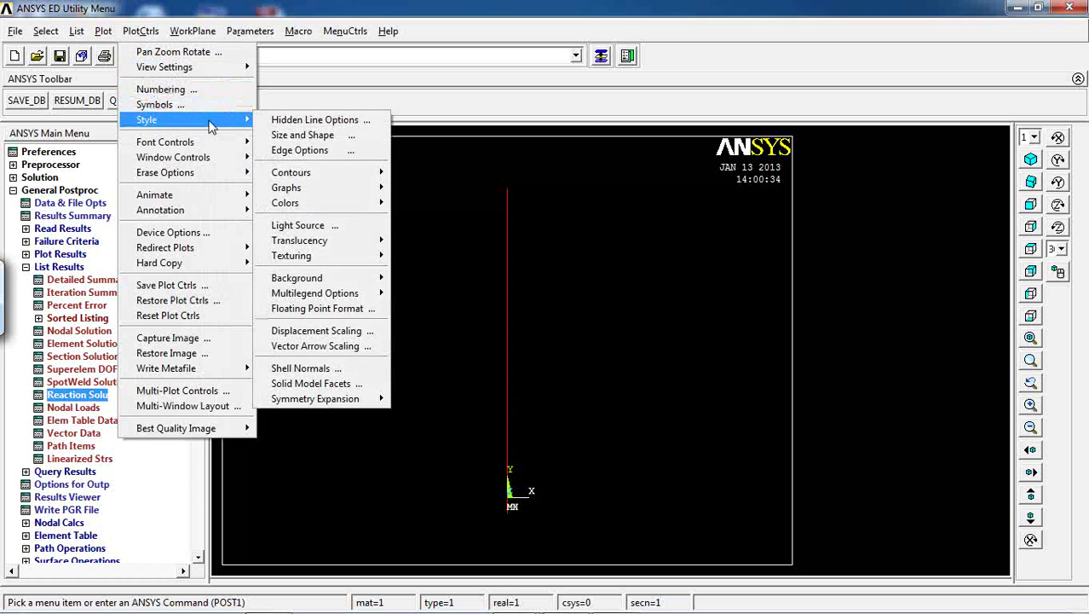
{"action": "left_click", "coordinate": [301, 133]}
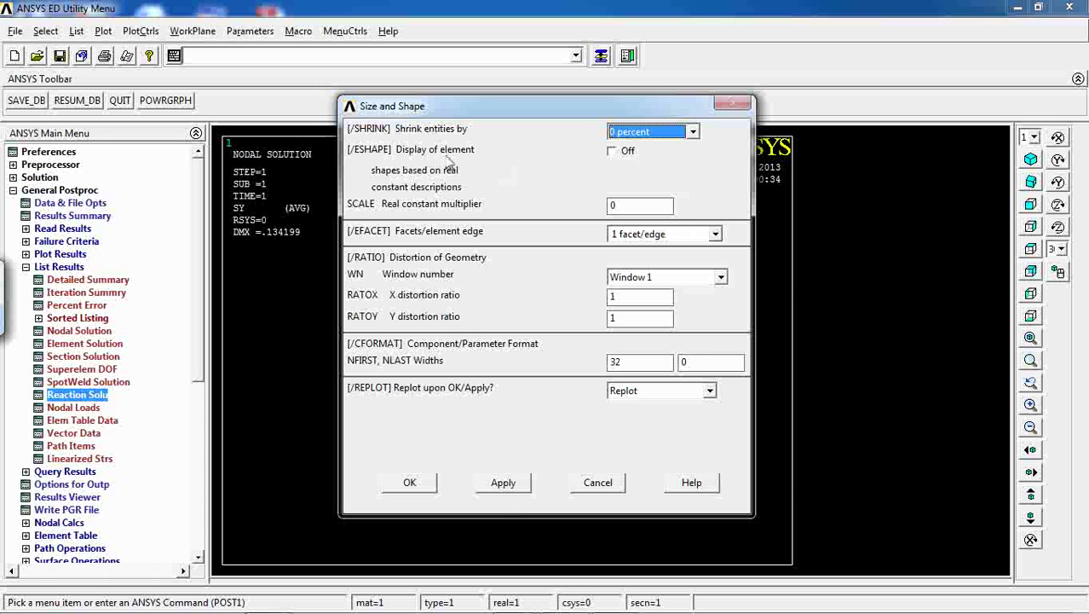
{"action": "left_click", "coordinate": [623, 158]}
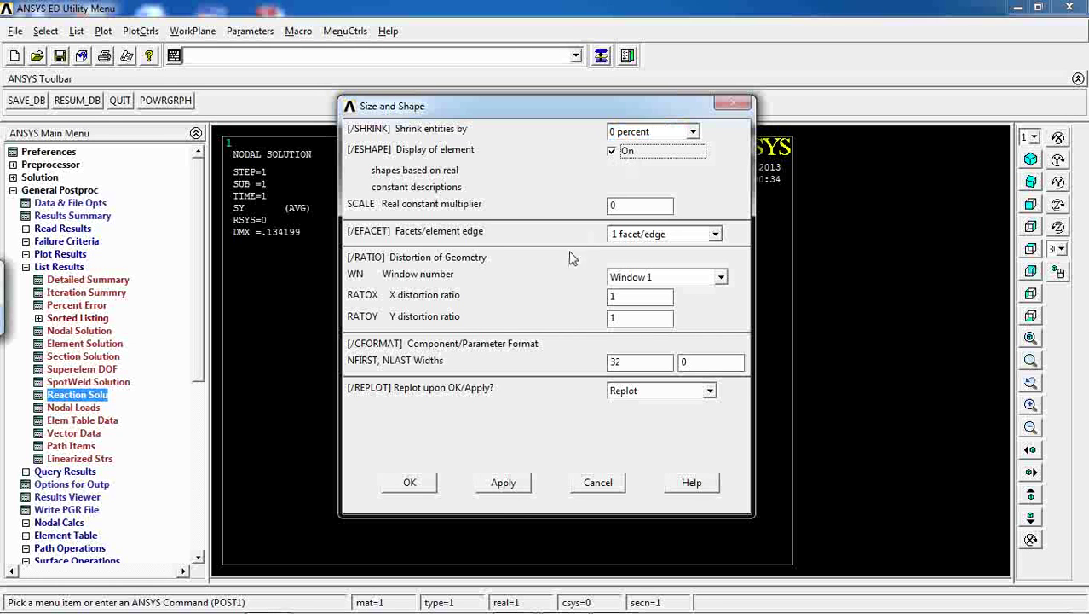
{"action": "left_click", "coordinate": [417, 483]}
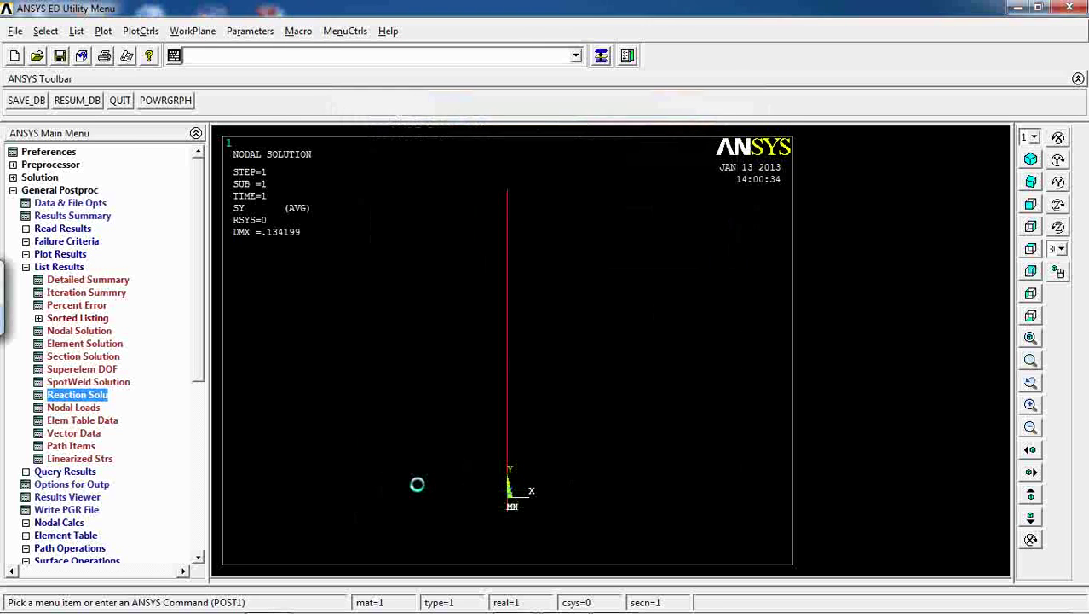
{"action": "left_click", "coordinate": [1029, 159]}
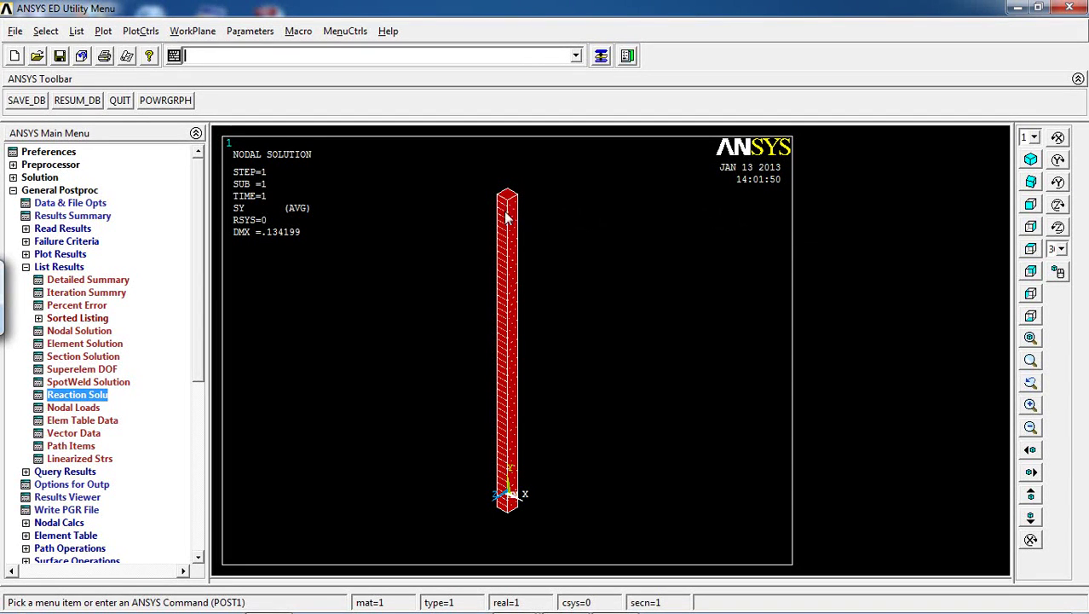
Step: Plot the nodal contour of the Y-component of displacement on the beam with its element shape displayed
{"action": "left_click", "coordinate": [52, 255]}
{"action": "left_click", "coordinate": [75, 280]}
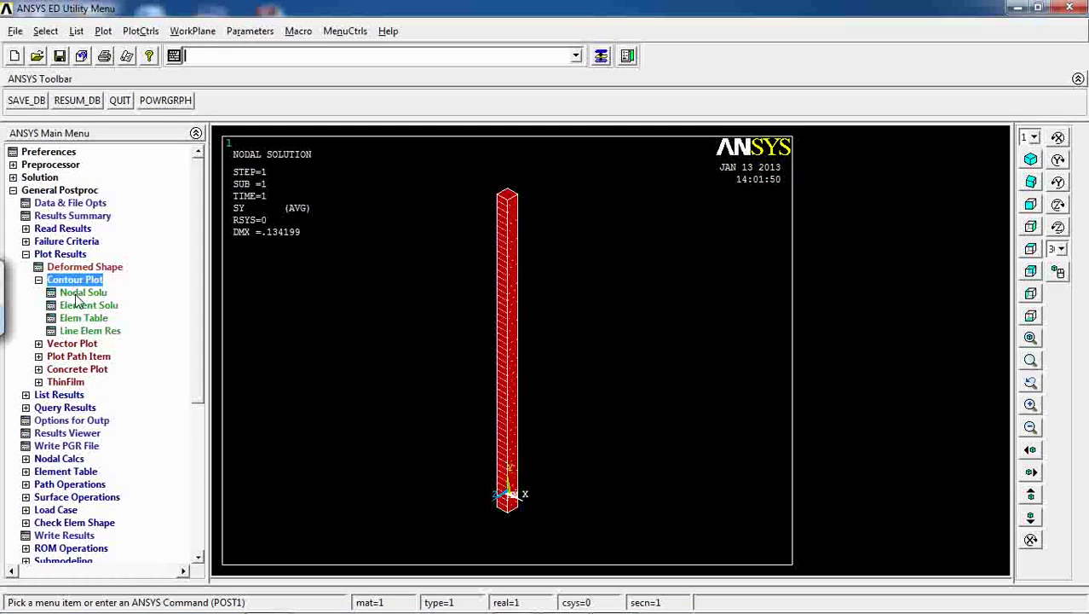
{"action": "left_click", "coordinate": [81, 293]}
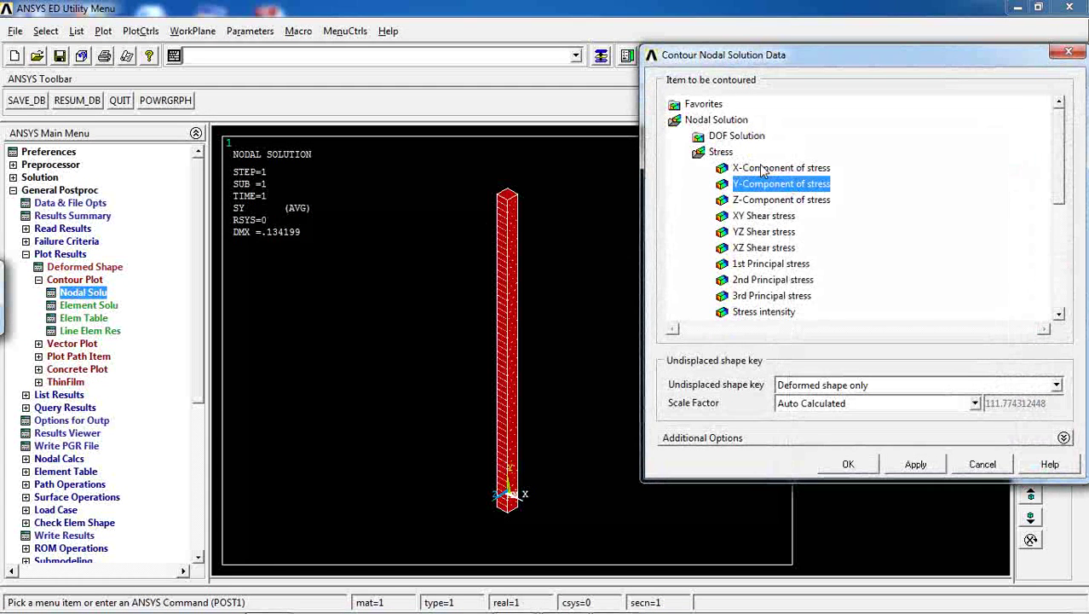
{"action": "left_click", "coordinate": [738, 136]}
{"action": "left_click", "coordinate": [745, 167]}
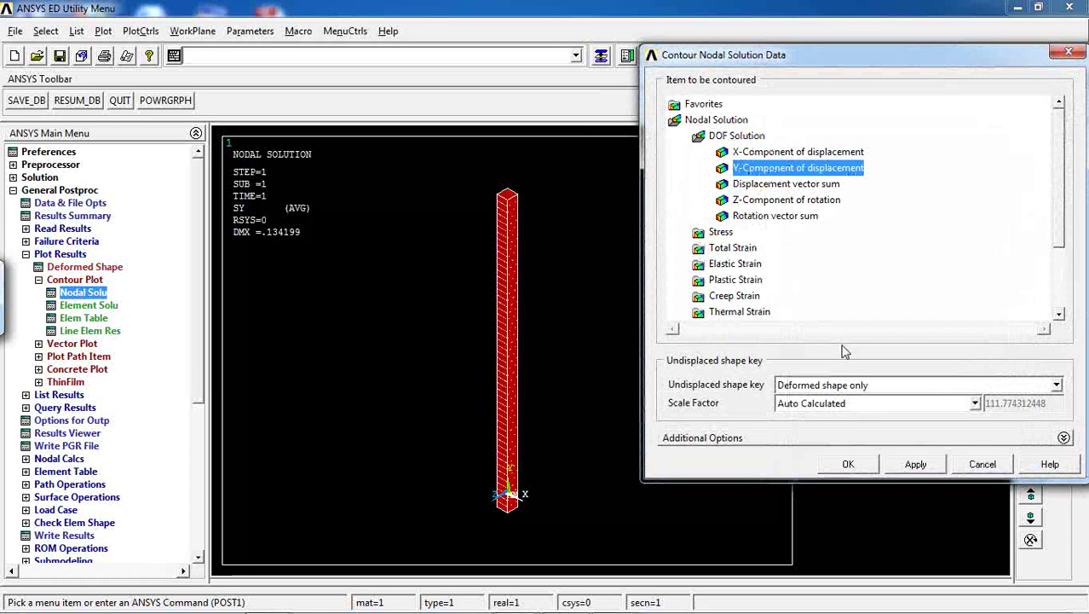
{"action": "left_click", "coordinate": [849, 463]}
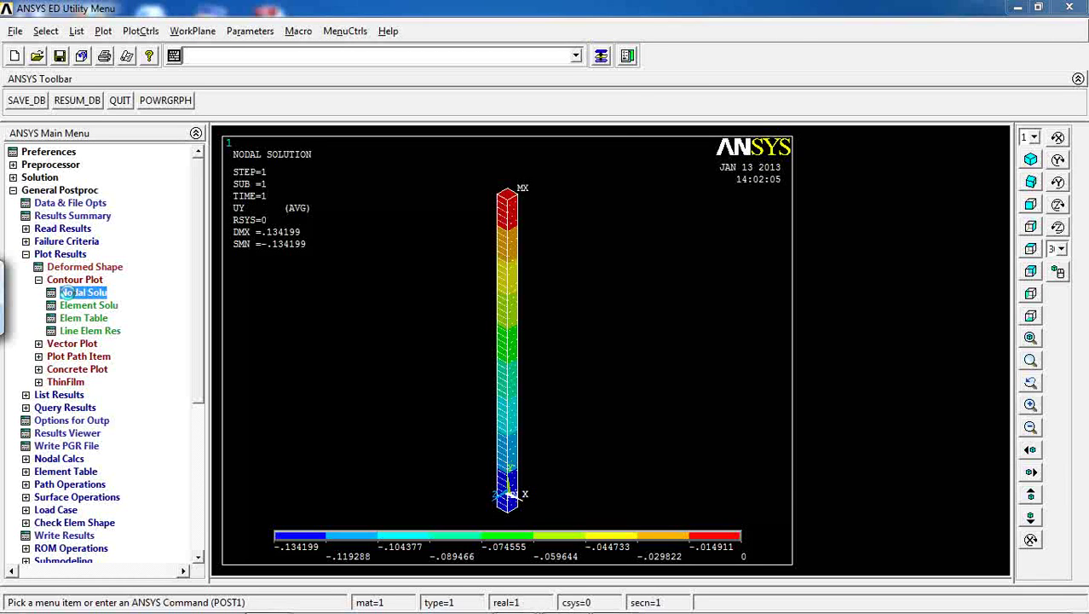
Step: Plot the nodal contour of the Y-component of stress on the beam with its element shape displayed
{"action": "left_click", "coordinate": [73, 292]}
{"action": "left_click", "coordinate": [721, 232]}
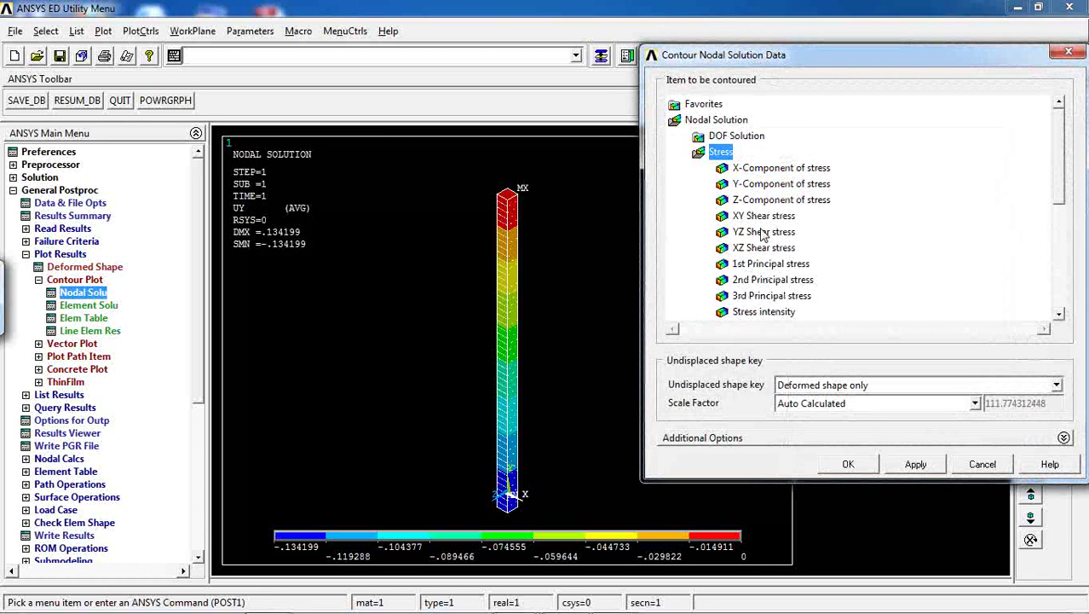
{"action": "left_click", "coordinate": [761, 186]}
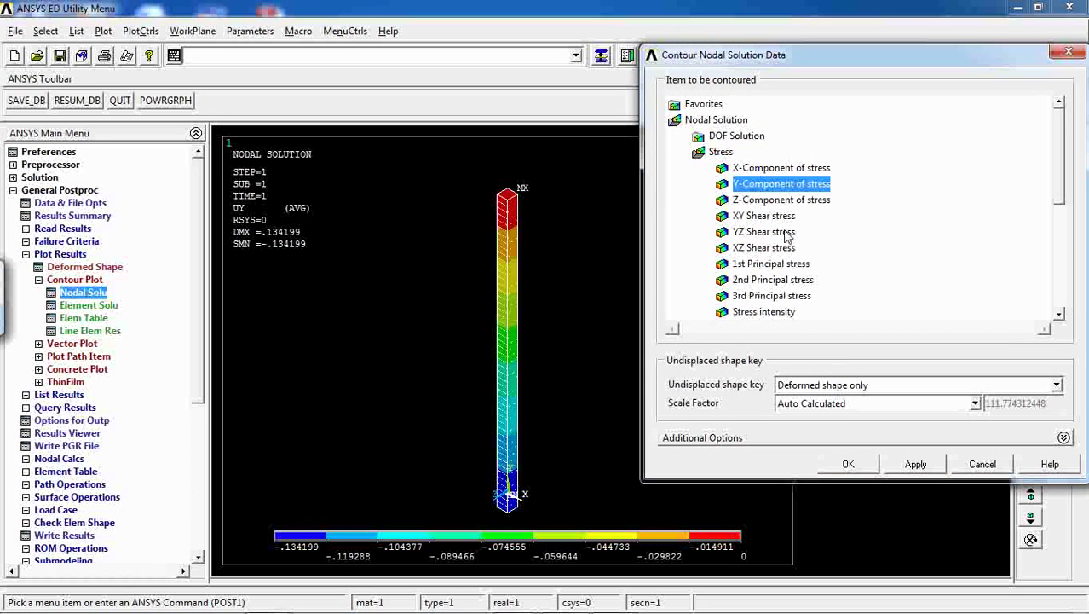
{"action": "left_click", "coordinate": [846, 465]}
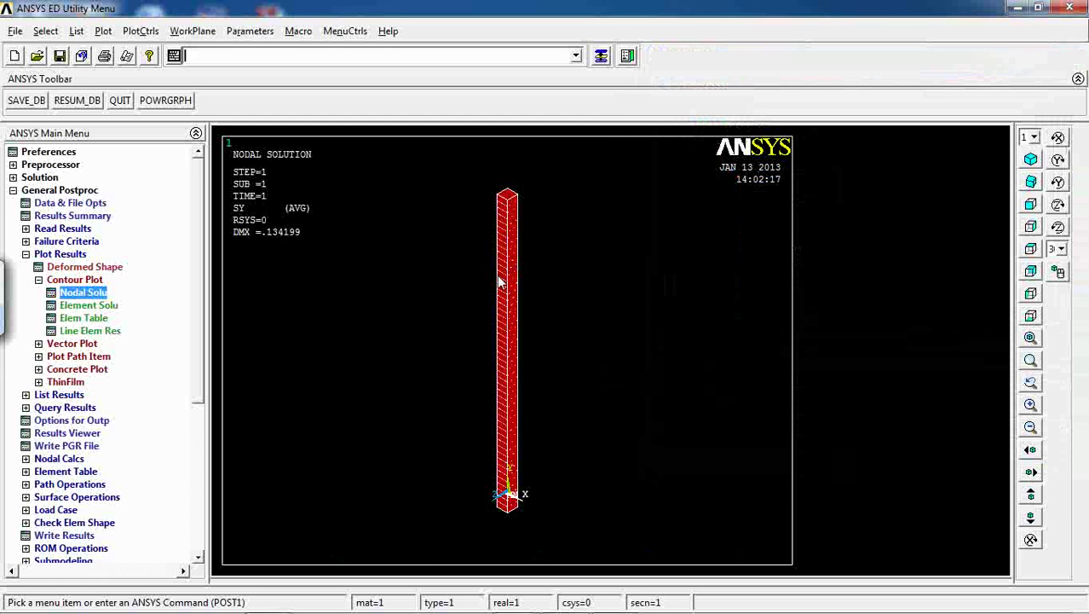
Step: Plot the nodal contour of the X-component of stress on the beam with its element shape displayed
{"action": "left_click", "coordinate": [92, 292]}
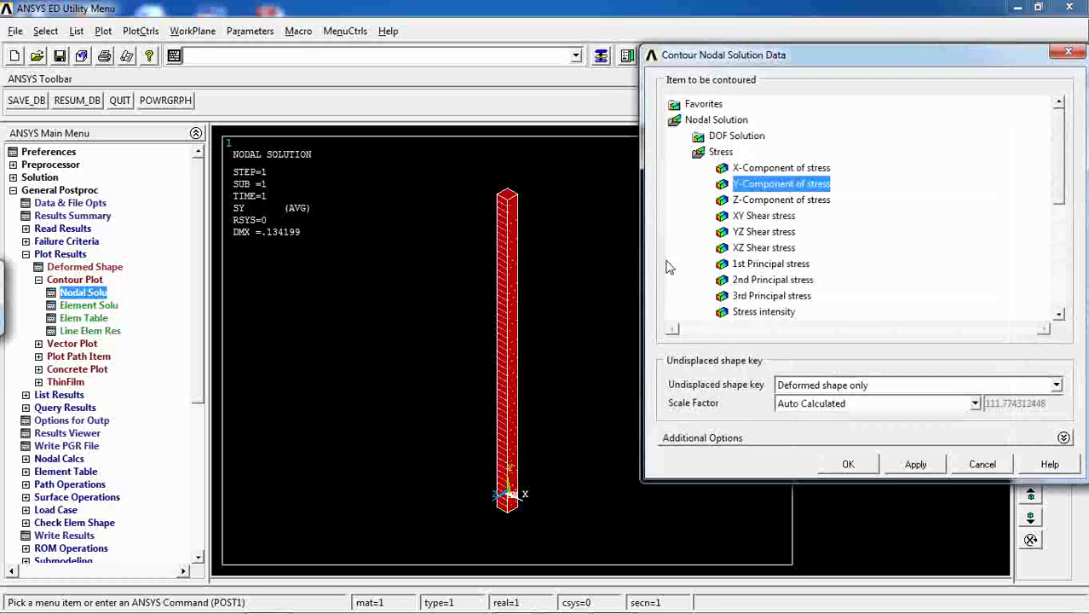
{"action": "left_click", "coordinate": [777, 167]}
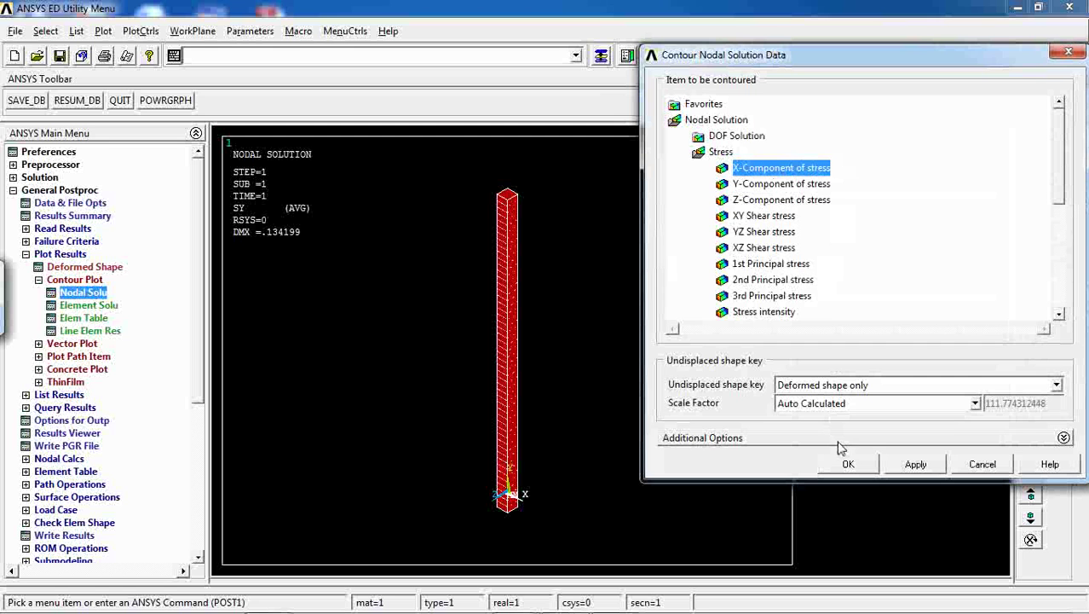
{"action": "left_click", "coordinate": [846, 466]}
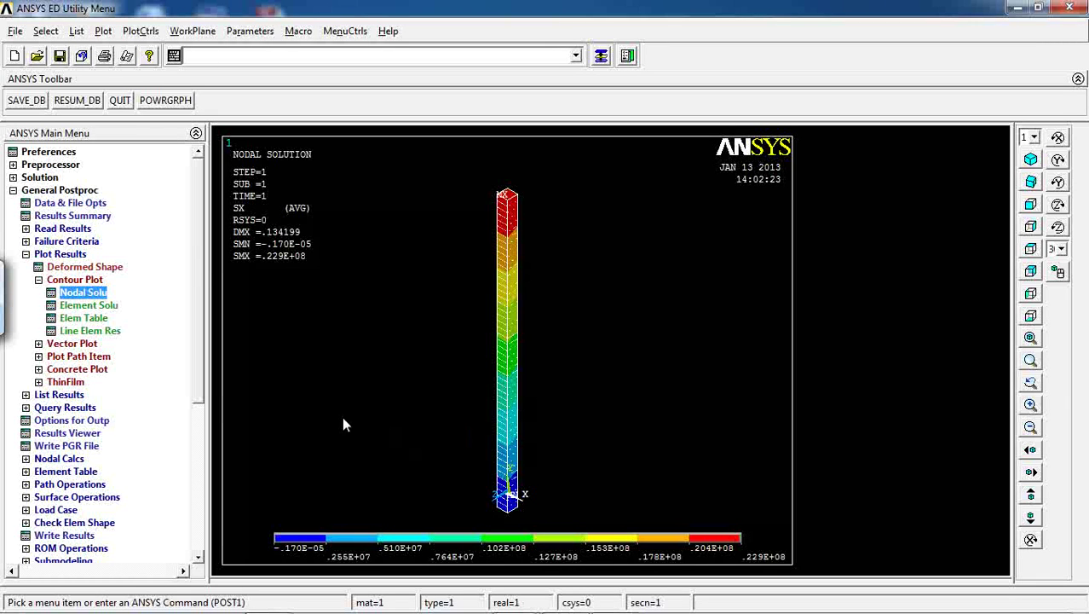
Step: List the nodal solution for the Y-component of displacement, examine the values per node, and close the listing
{"action": "scroll", "coordinate": [198, 271], "scroll_direction": "down", "scroll_amount": 1}
{"action": "scroll", "coordinate": [197, 282], "scroll_direction": "down", "scroll_amount": 2}
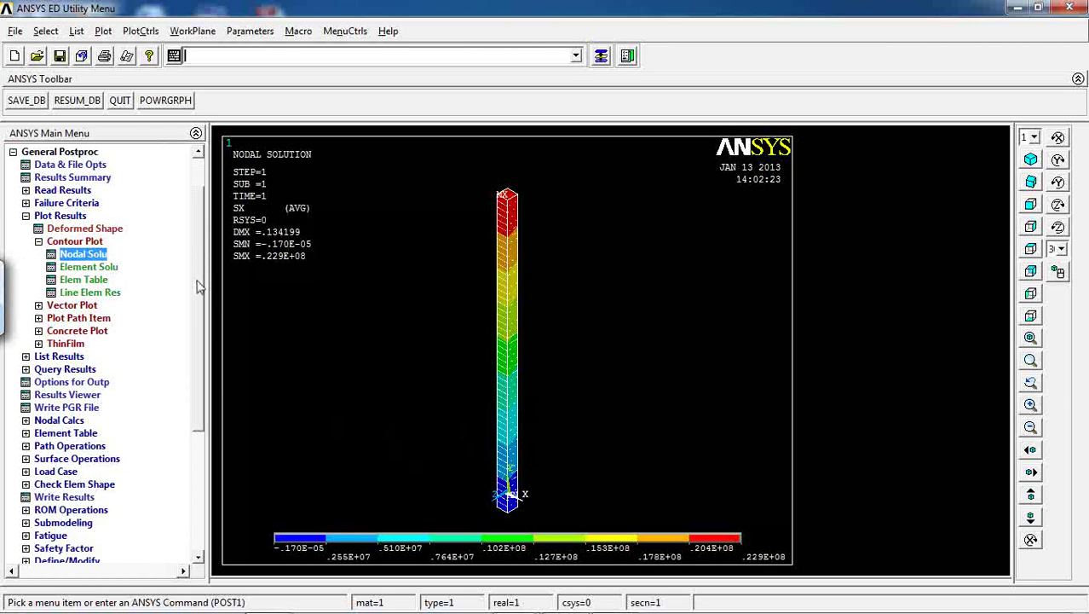
{"action": "scroll", "coordinate": [198, 288], "scroll_direction": "down", "scroll_amount": 1}
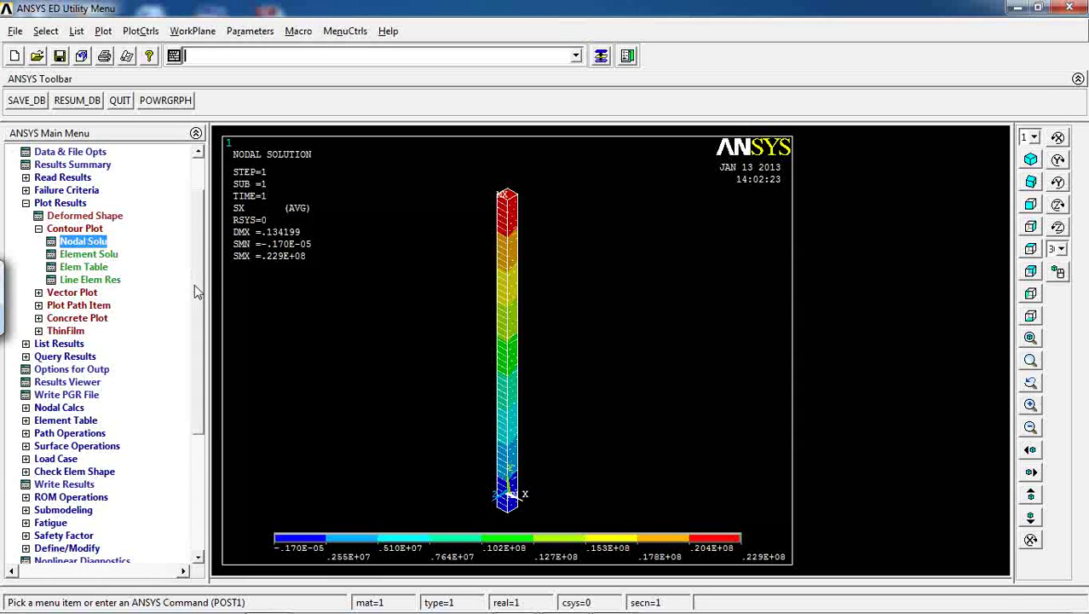
{"action": "left_click", "coordinate": [59, 344]}
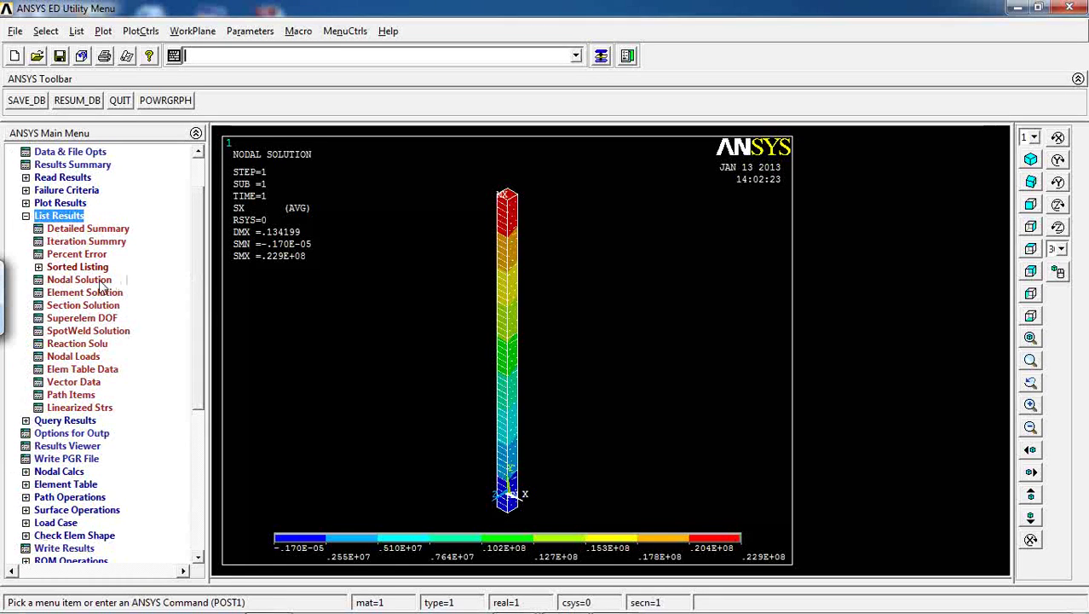
{"action": "left_click", "coordinate": [101, 280]}
{"action": "left_click", "coordinate": [461, 242]}
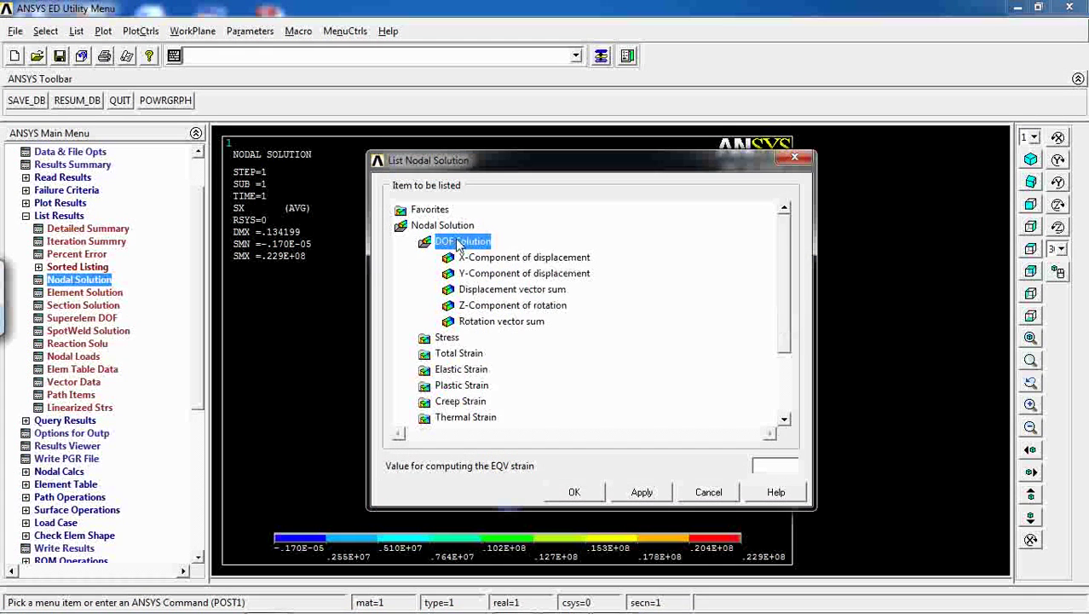
{"action": "left_click", "coordinate": [469, 273]}
{"action": "left_click", "coordinate": [573, 492]}
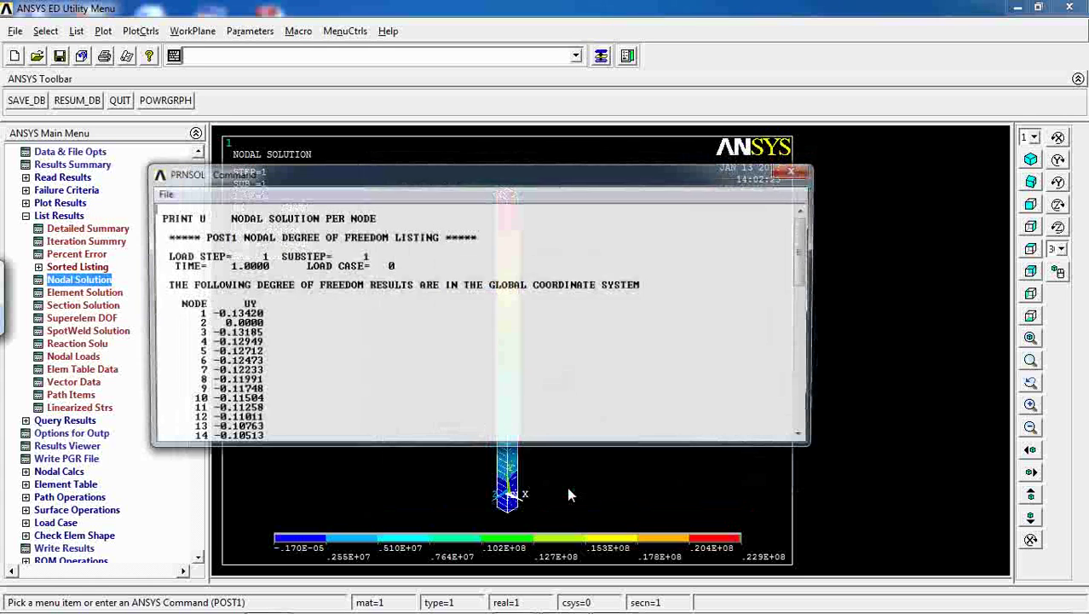
{"action": "mouse_move", "coordinate": [805, 230]}
{"action": "left_mouse_down"}
{"action": "mouse_move", "coordinate": [808, 375]}
{"action": "mouse_move", "coordinate": [802, 220]}
{"action": "left_mouse_up"}
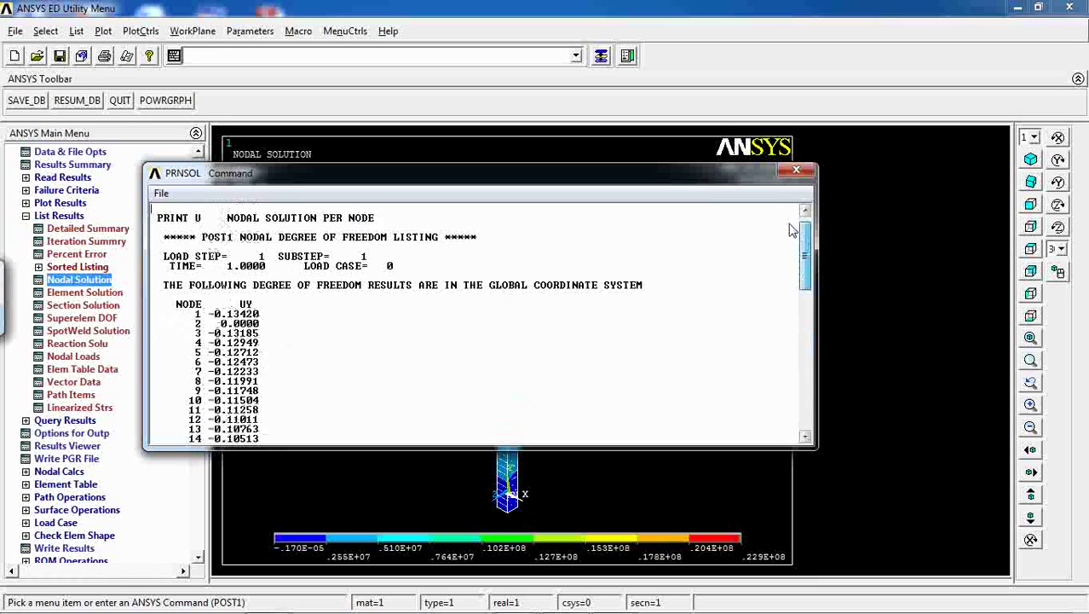
{"action": "left_click", "coordinate": [794, 173]}
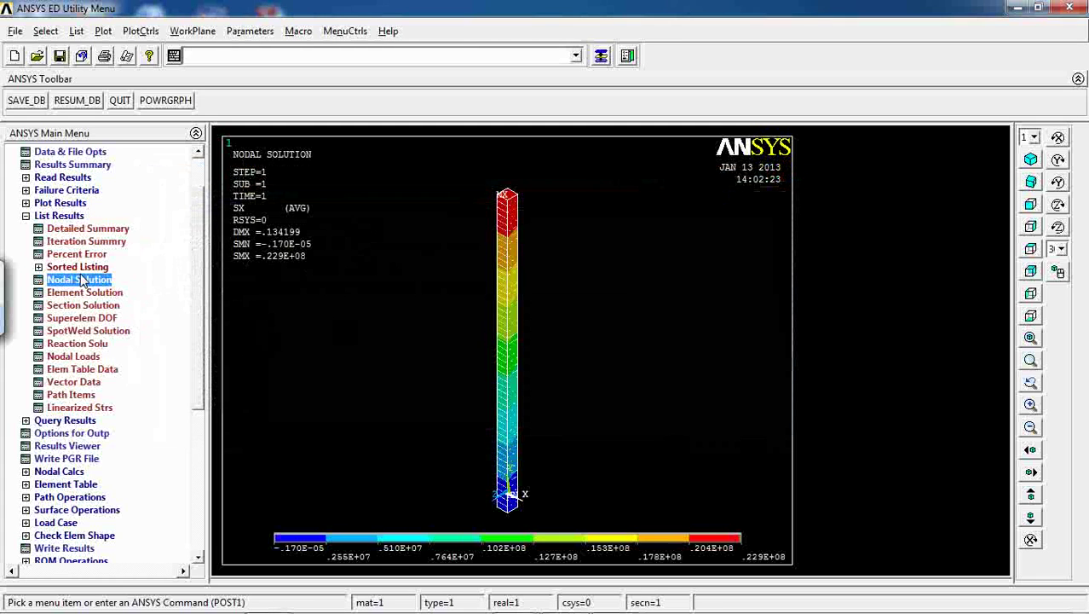
Step: List all nodes with coordinates only, sorted by node number, examine their positions, and close the listing
{"action": "left_click", "coordinate": [76, 31]}
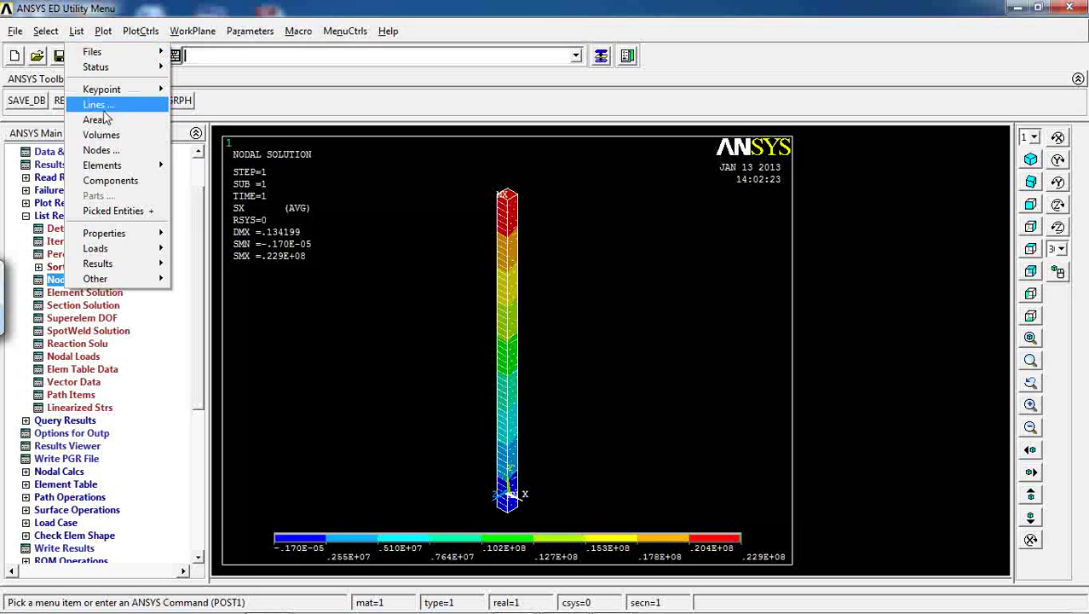
{"action": "left_click", "coordinate": [101, 150]}
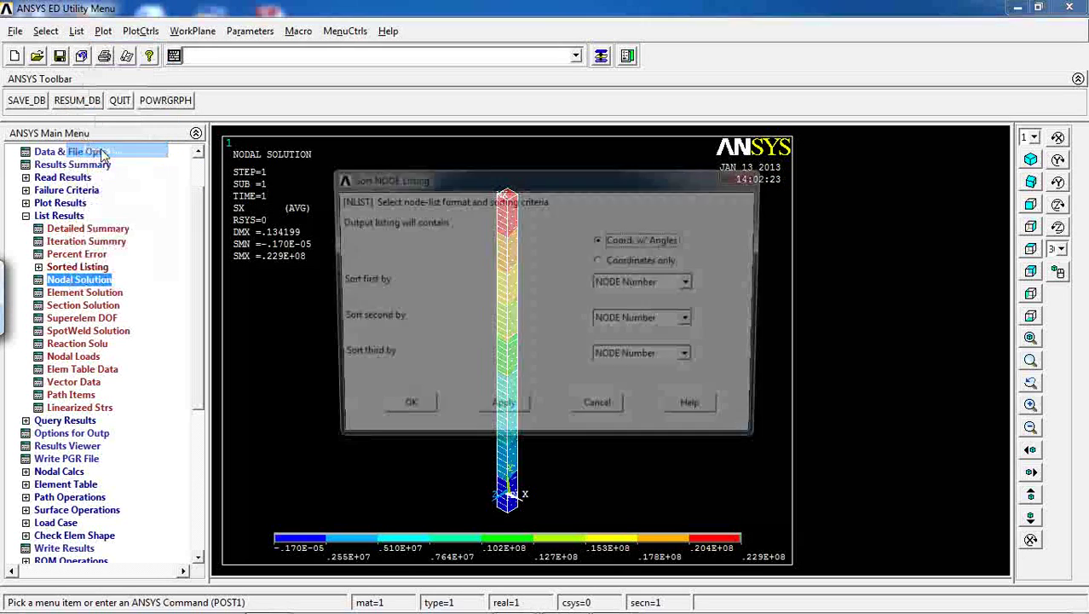
{"action": "left_click", "coordinate": [641, 261]}
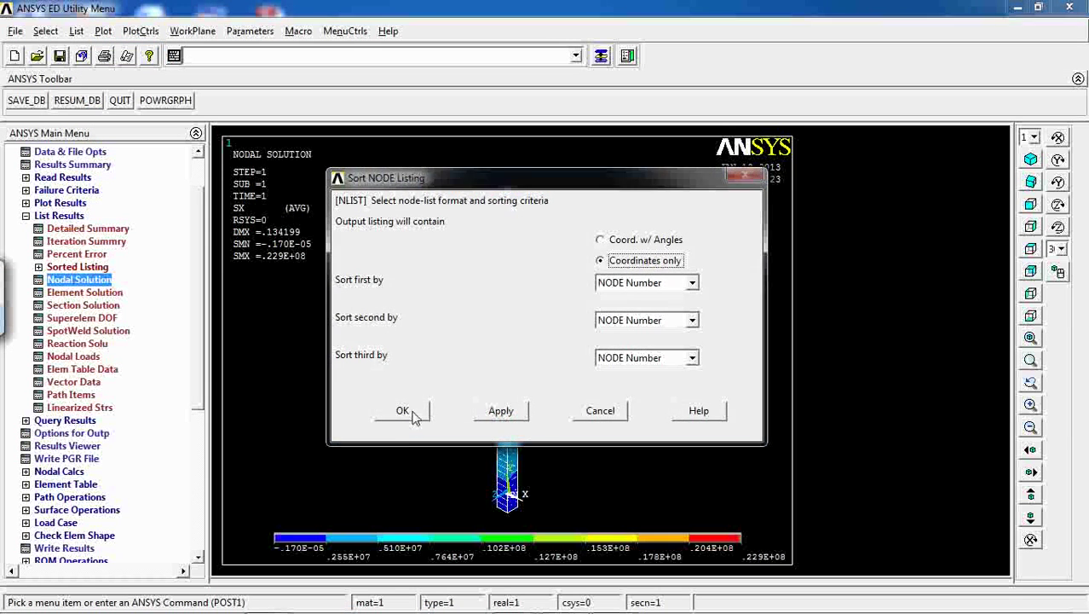
{"action": "left_click", "coordinate": [414, 412]}
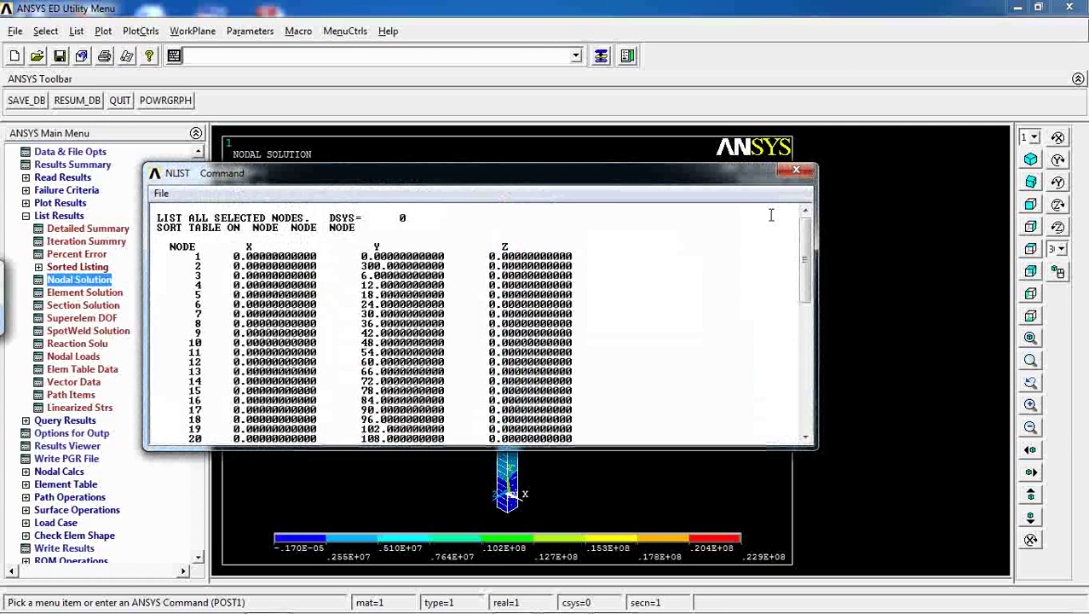
{"action": "mouse_move", "coordinate": [803, 234]}
{"action": "left_mouse_down"}
{"action": "mouse_move", "coordinate": [808, 391]}
{"action": "mouse_move", "coordinate": [804, 224]}
{"action": "left_mouse_up"}
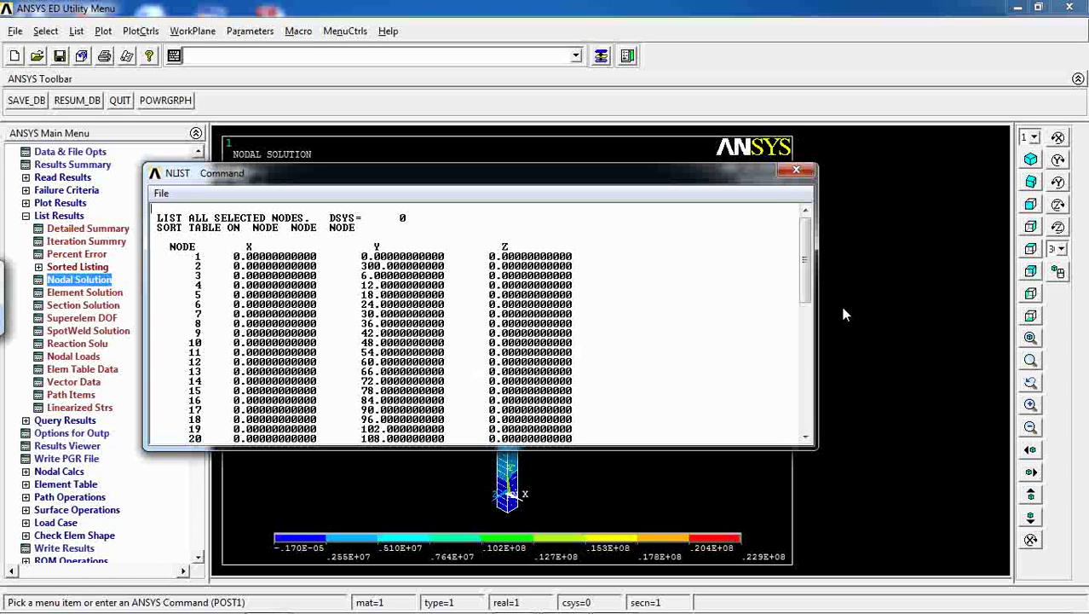
{"action": "left_click", "coordinate": [785, 174]}
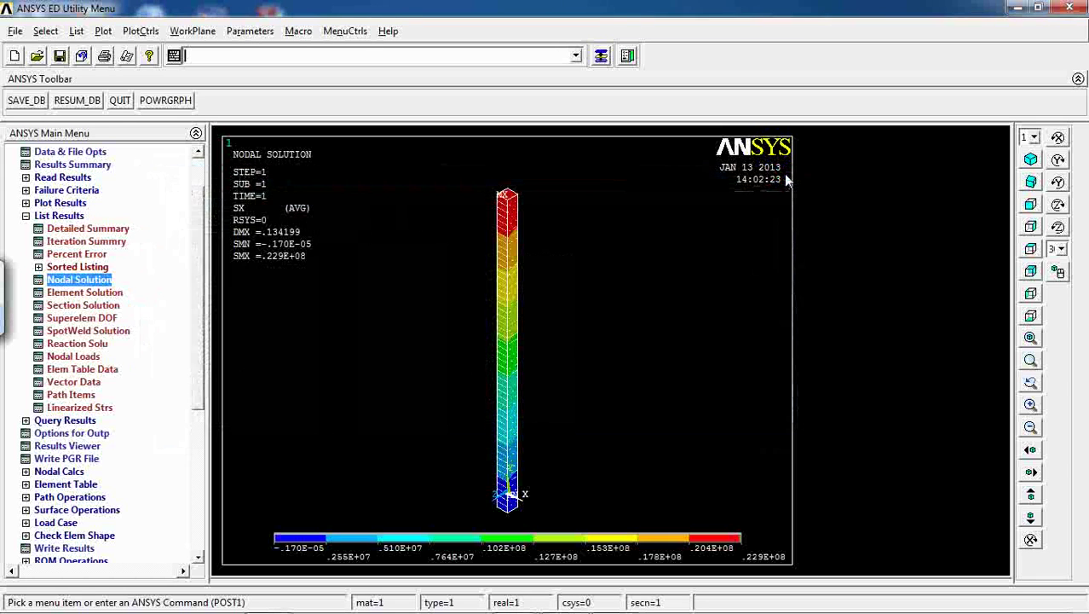